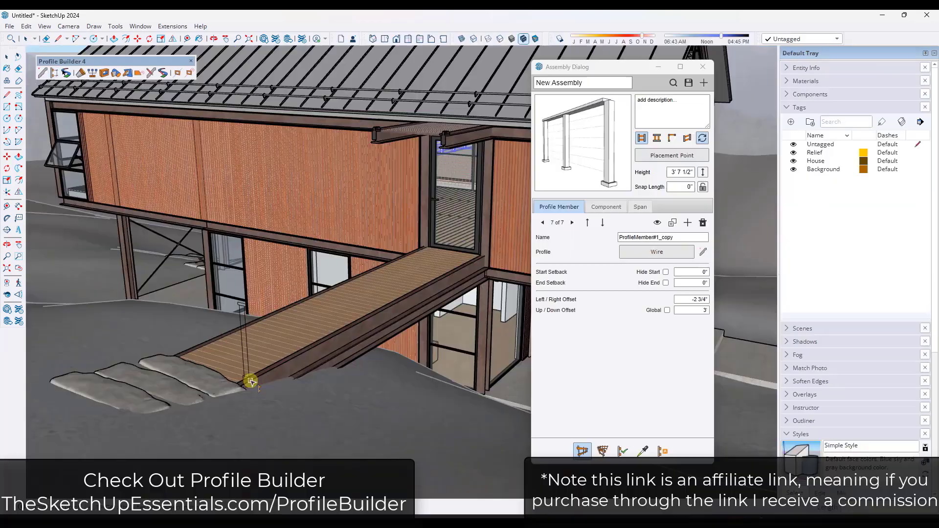
- Build the railing assembly along the near edge of the entrance ramp, from its lower end up to the house
scroll(247, 384, up, 5)
click(239, 386)
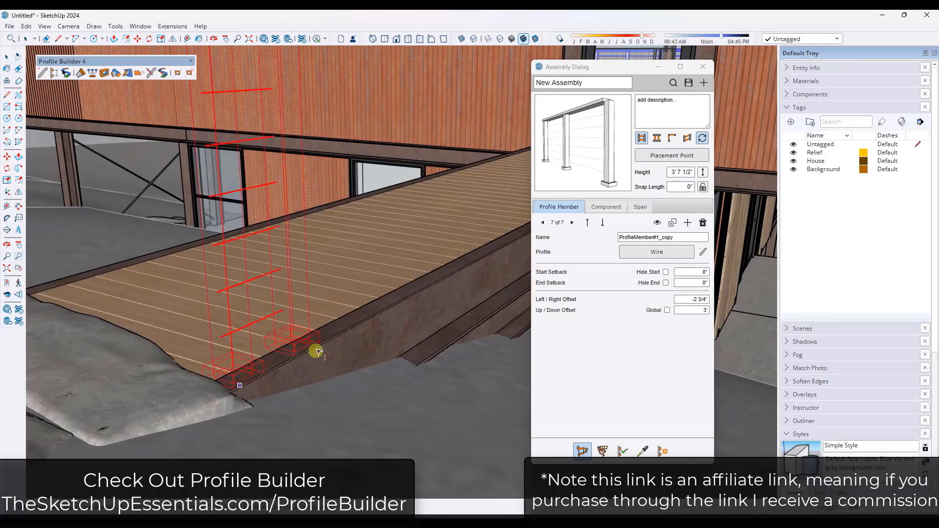
scroll(315, 350, down, 6)
click(497, 256)
scroll(497, 257, up, 5)
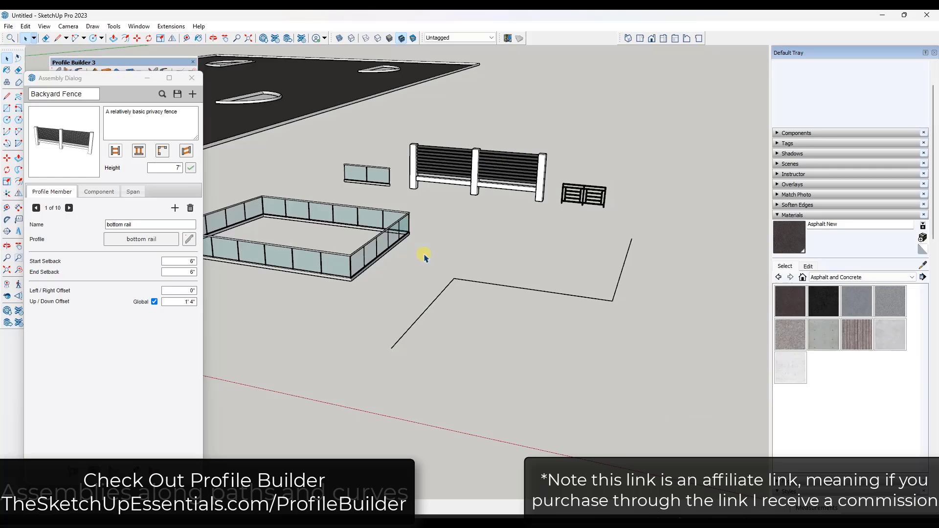
- Build the Backyard Fence assembly along the zigzag path of three connected lines beside the pool
double_click(424, 309)
drag(423, 309, 428, 309)
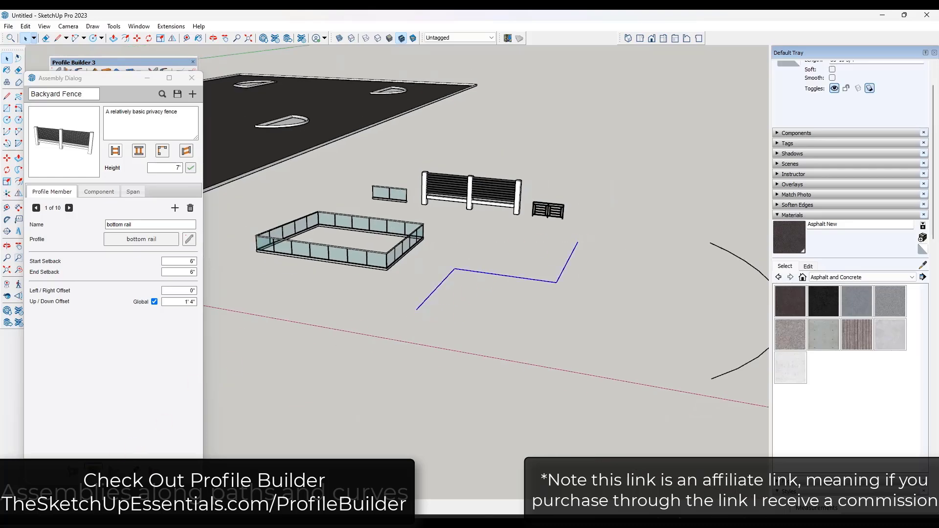
click(136, 470)
- Select the curved path as the route for Railing Assembly 14
scroll(614, 230, up, 2)
middle_drag(614, 230, 383, 222)
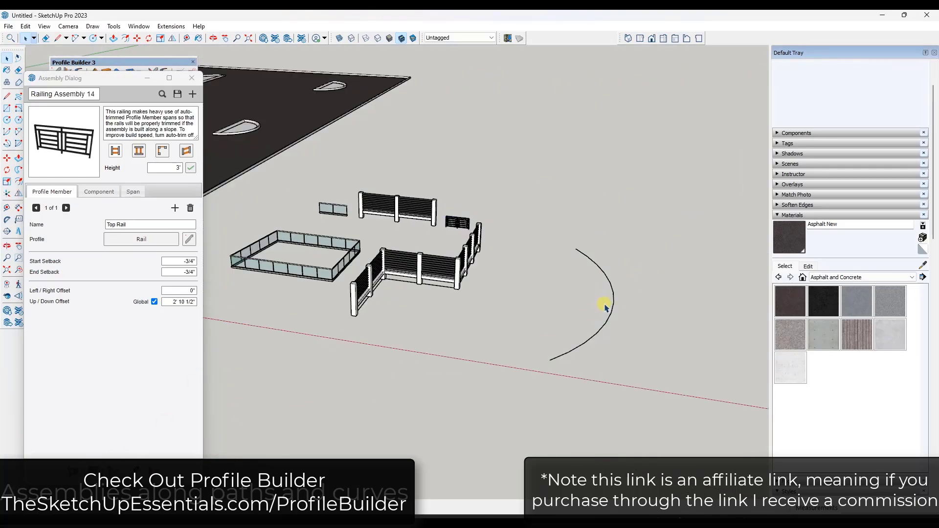
click(611, 320)
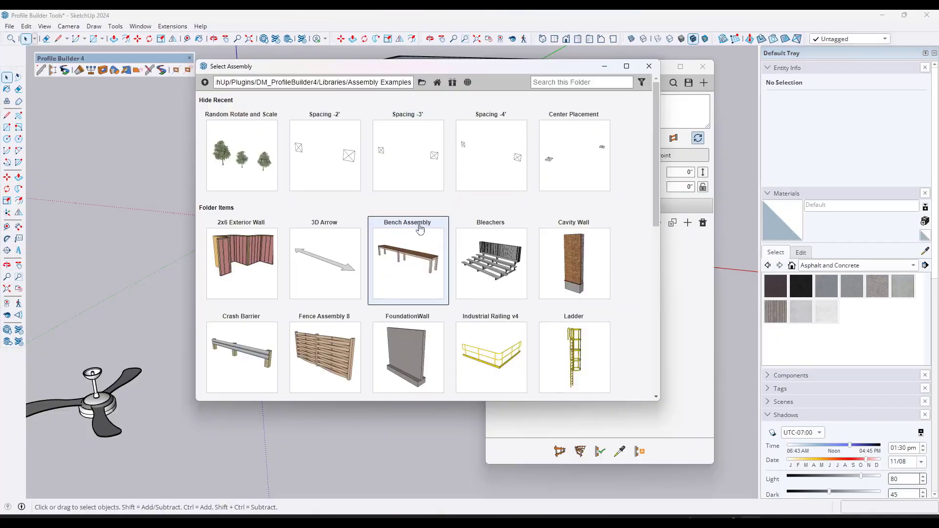
- Load the Industrial Railing v4 assembly and build it along a three-segment path beside the standing figure
click(490, 352)
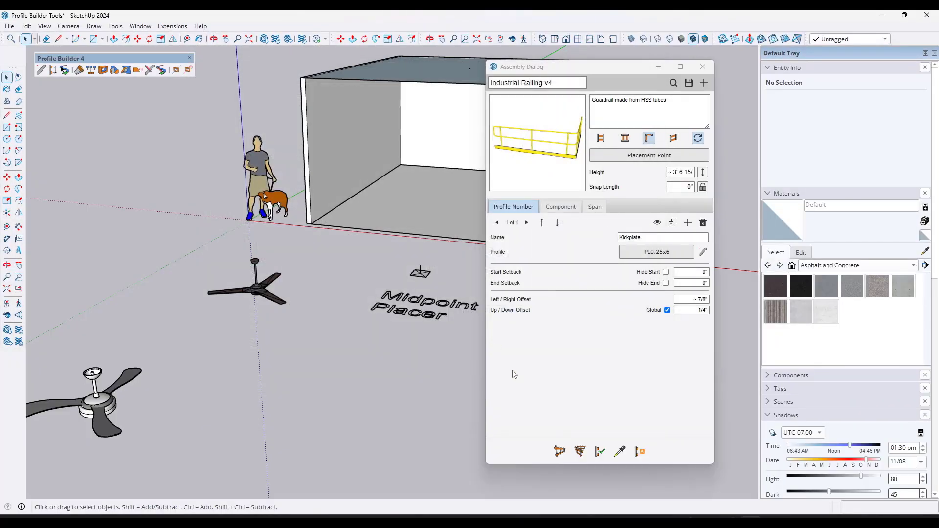
click(555, 456)
click(57, 272)
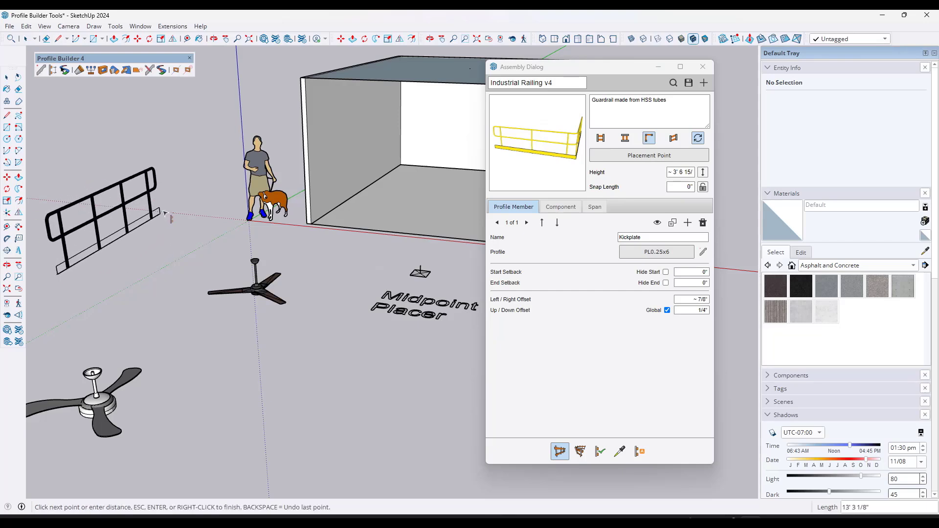
click(197, 211)
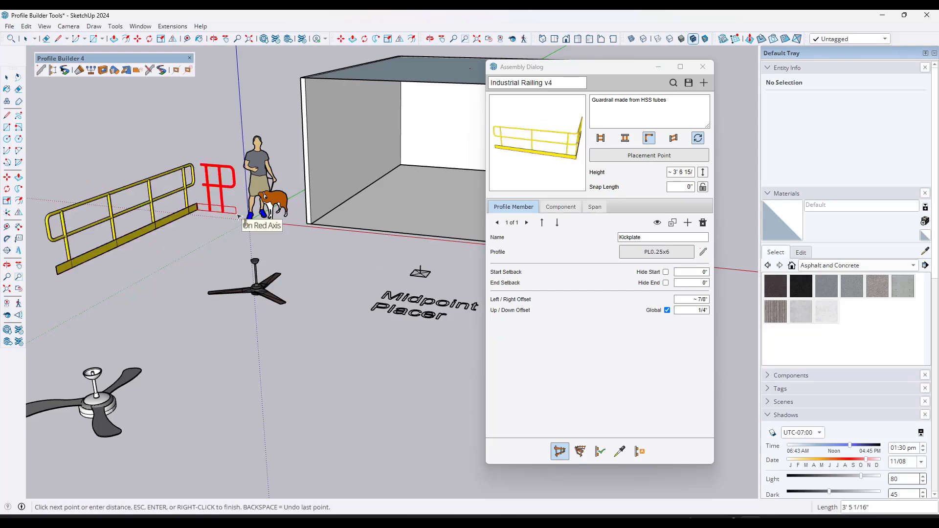
click(239, 215)
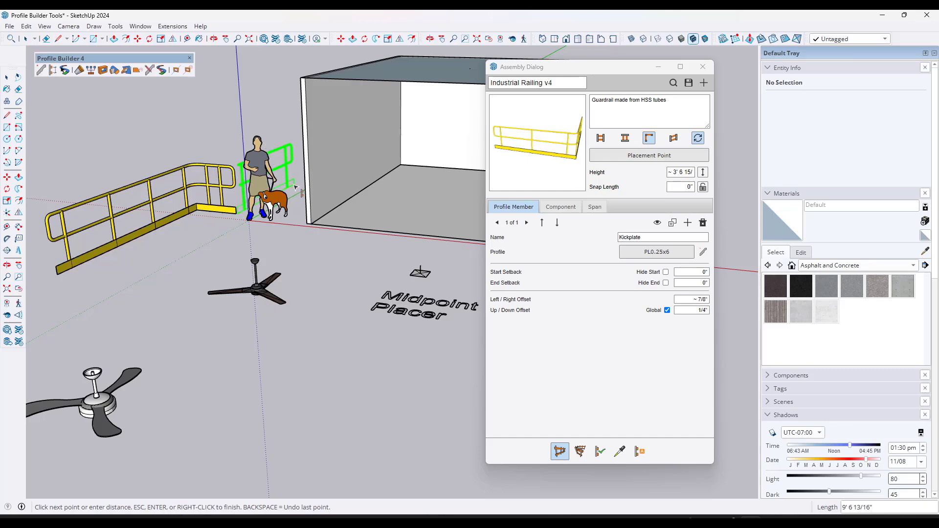
click(296, 187)
key(Return)
- Select the finished yellow railing and move the Assembly Dialog aside to uncover the room model
click(217, 199)
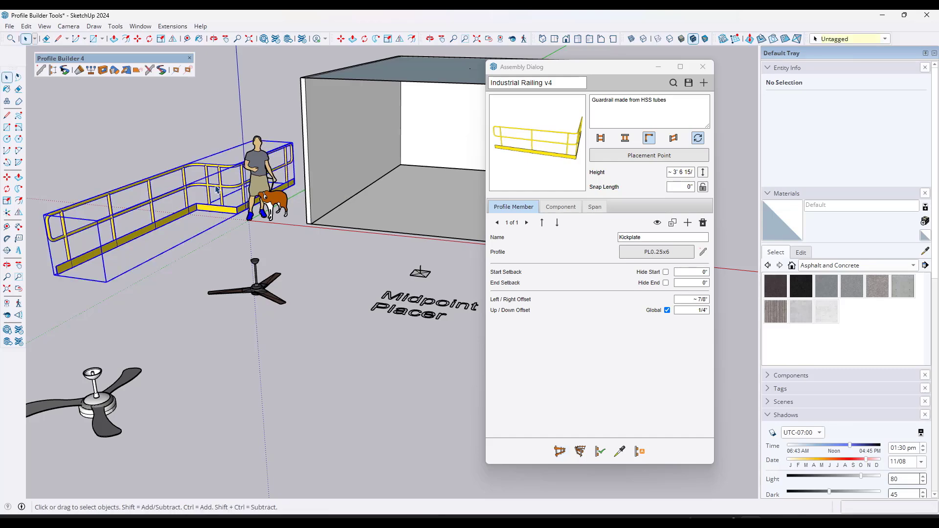
middle_drag(219, 198, 234, 198)
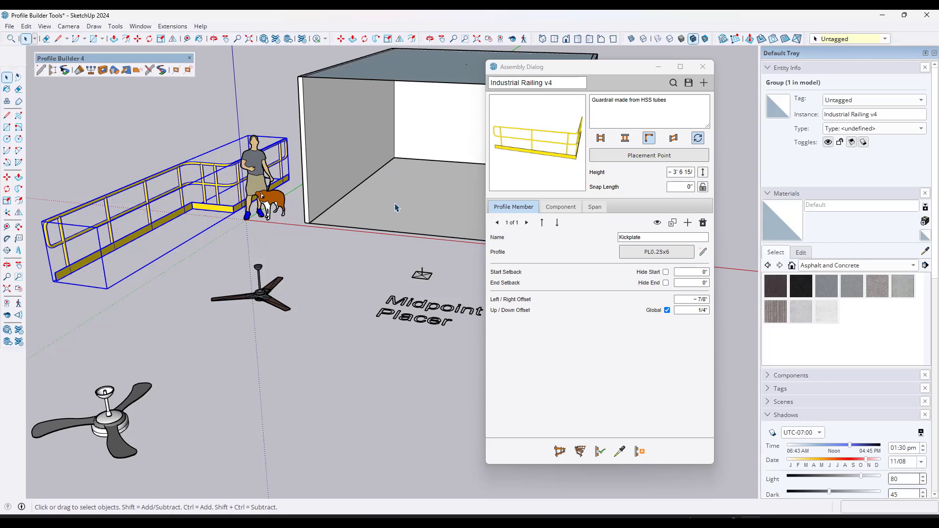
drag(597, 69, 721, 72)
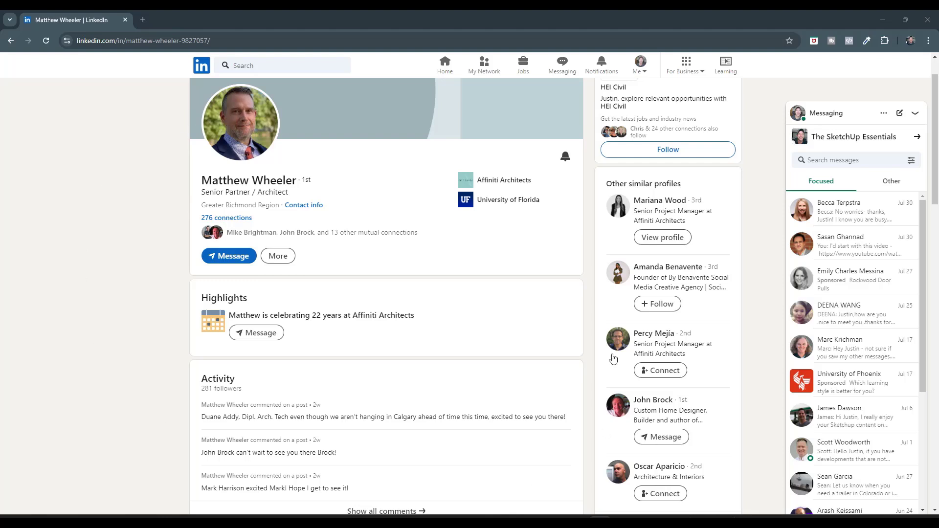
- Review the architect's LinkedIn profile, activity and experience, then return to SketchUp
scroll(431, 318, up, 1)
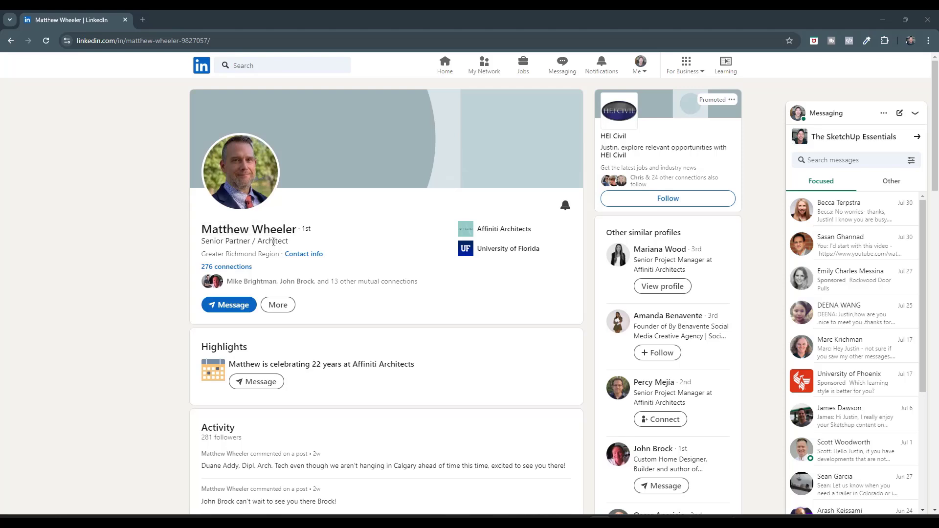
scroll(273, 241, down, 5)
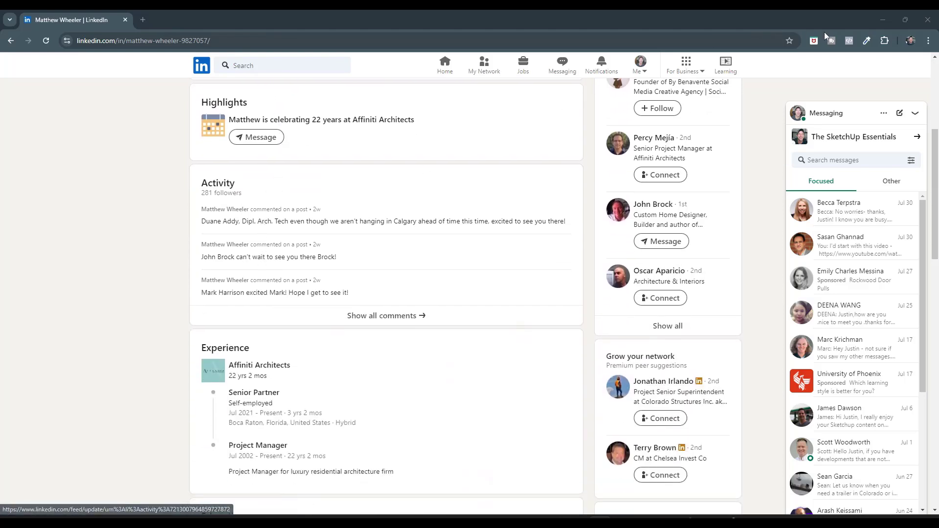
click(883, 20)
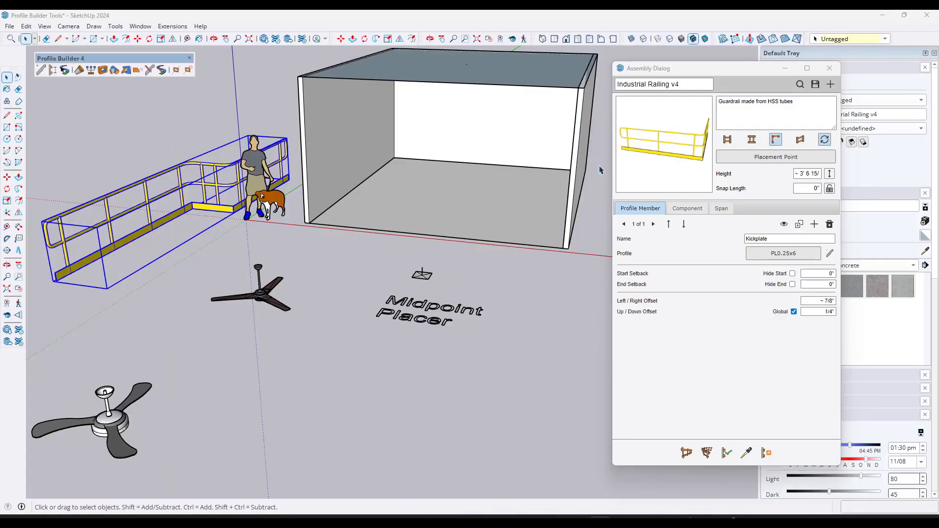
mouse_move(422, 249)
middle_down()
mouse_move(432, 241)
mouse_move(423, 229)
middle_up()
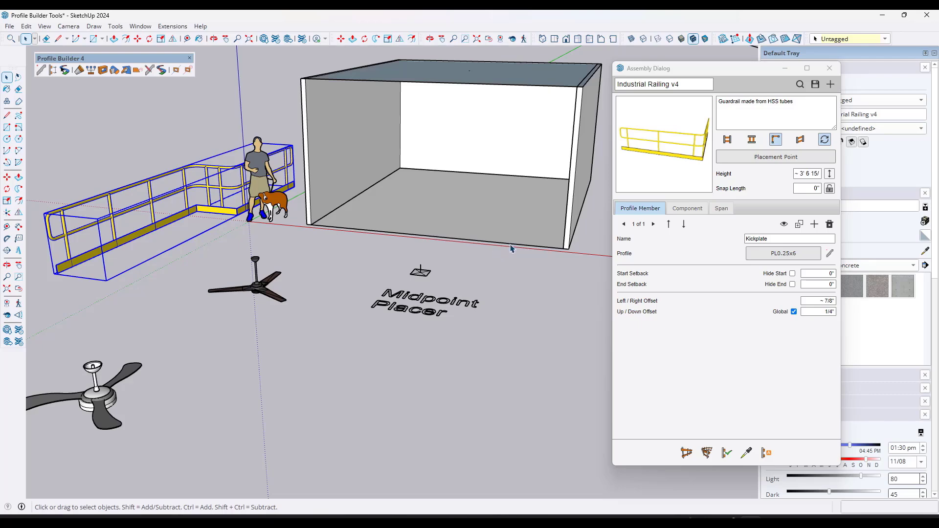
click(830, 68)
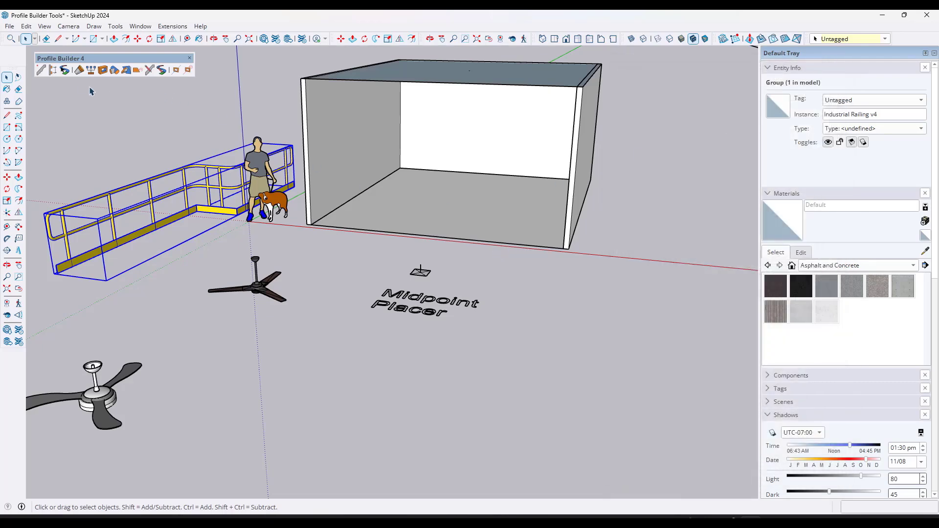
click(41, 70)
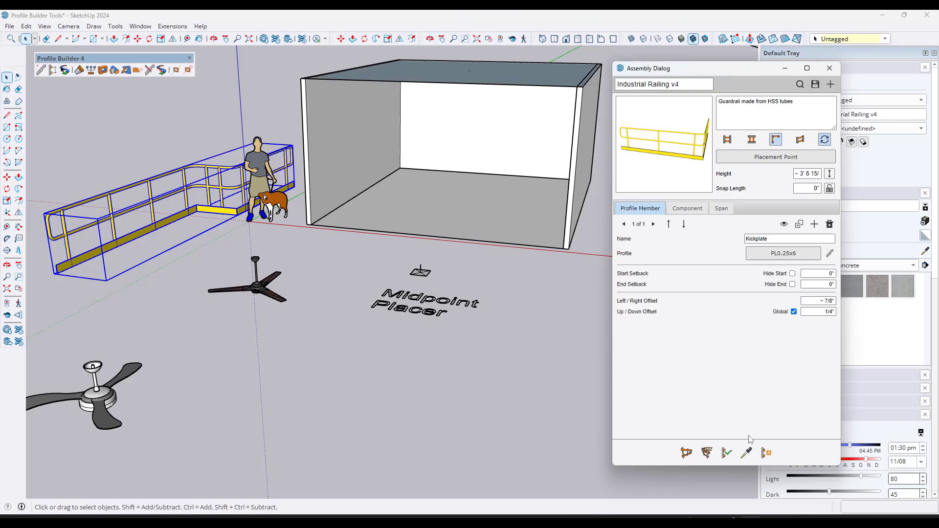
- Delete the test assembly placed in the middle of the room's ceiling
middle_drag(349, 216, 363, 199)
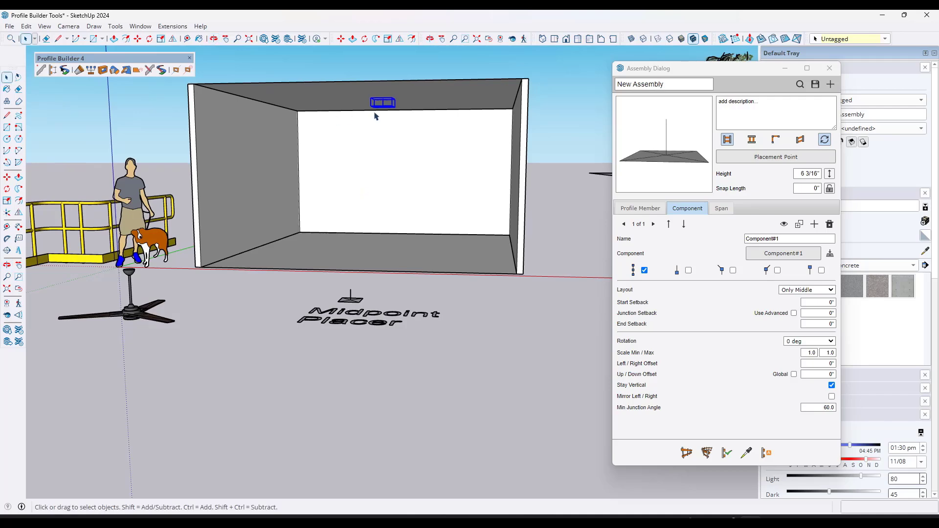
key(Delete)
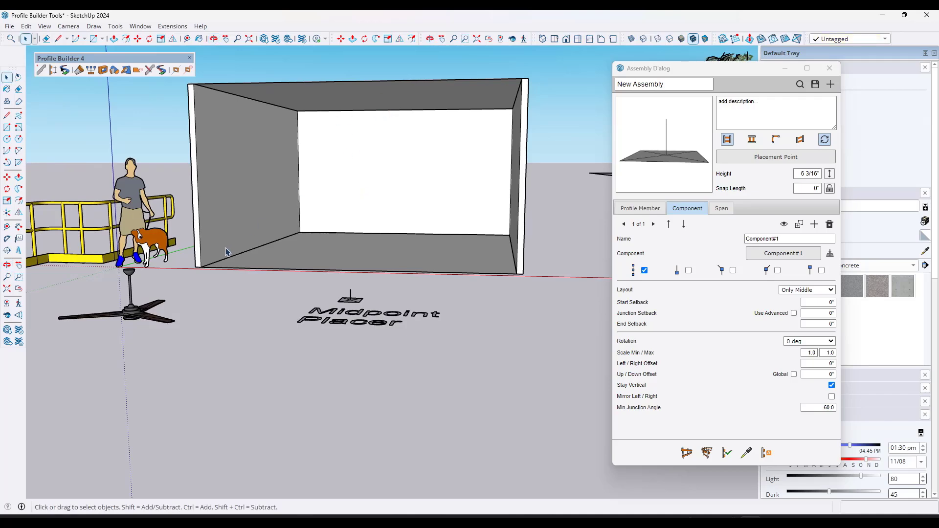
- Try to copy the ceiling fan by its mount onto the underside of the room's ceiling by eye
click(135, 305)
key(m)
scroll(142, 318, up, 5)
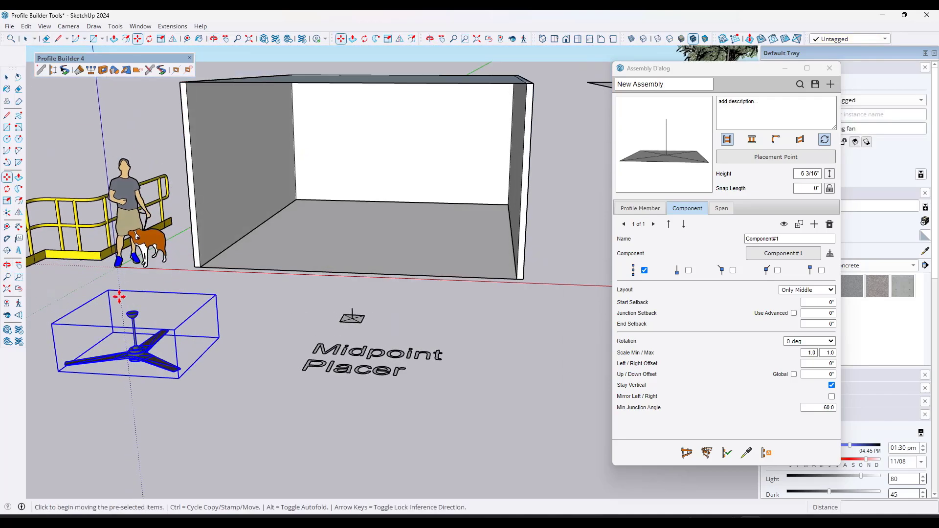
scroll(148, 332, up, 2)
key(ctrl)
click(149, 326)
scroll(184, 306, down, 8)
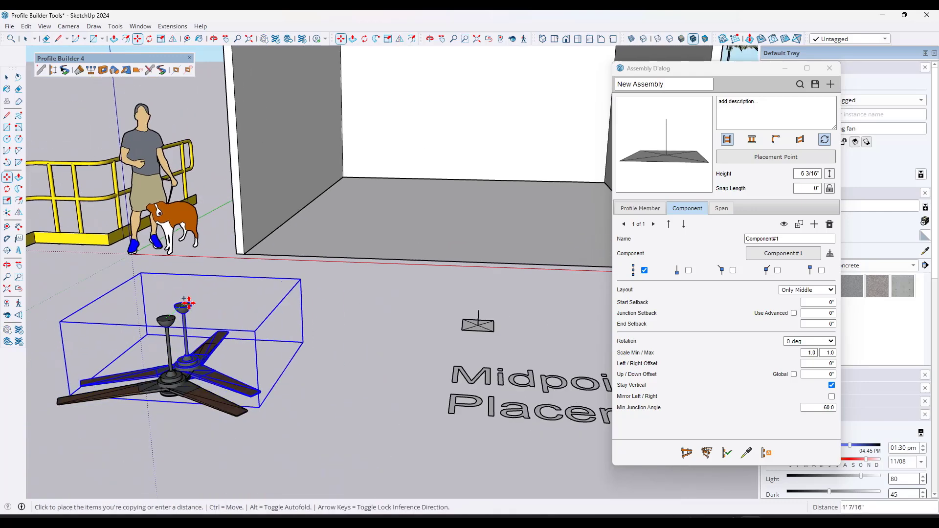
middle_drag(317, 241, 337, 135)
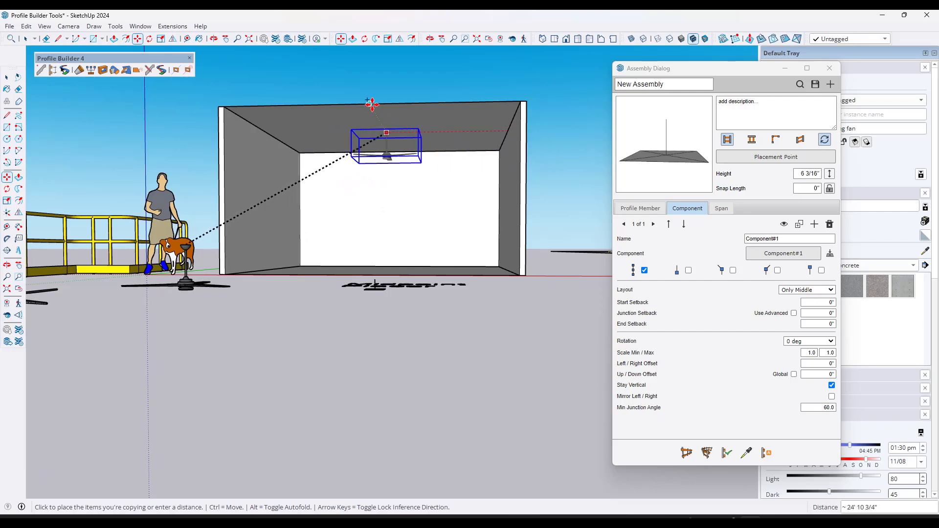
click(387, 133)
key(space)
- Delete the ceiling fan copy from the room's ceiling
middle_drag(424, 138, 464, 169)
key(Delete)
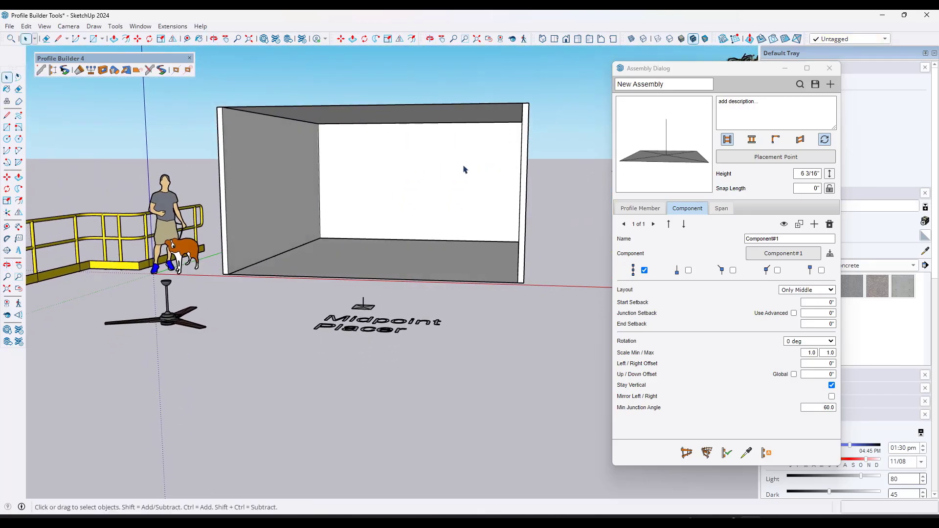
- Name the new assembly Midpoint Placer and set its component layout to Only Middle
click(677, 85)
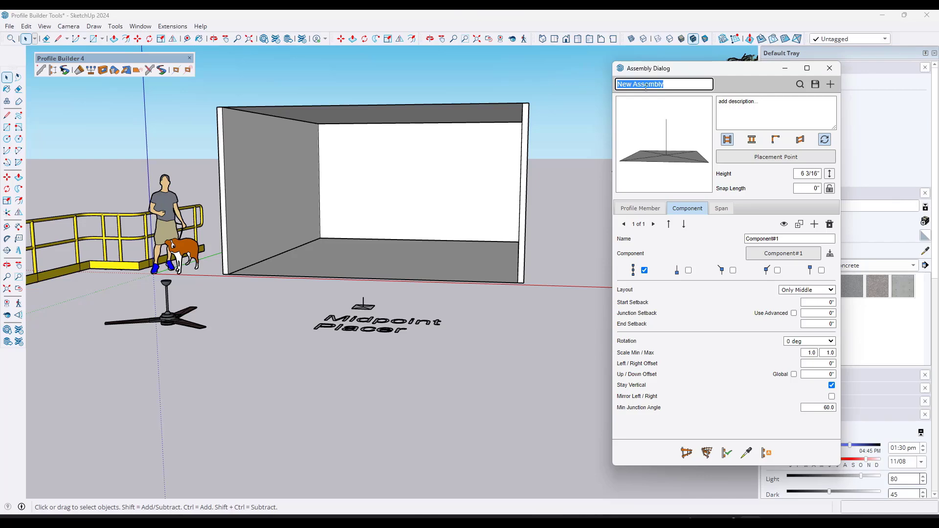
text(Midpoint Placer)
key(Tab)
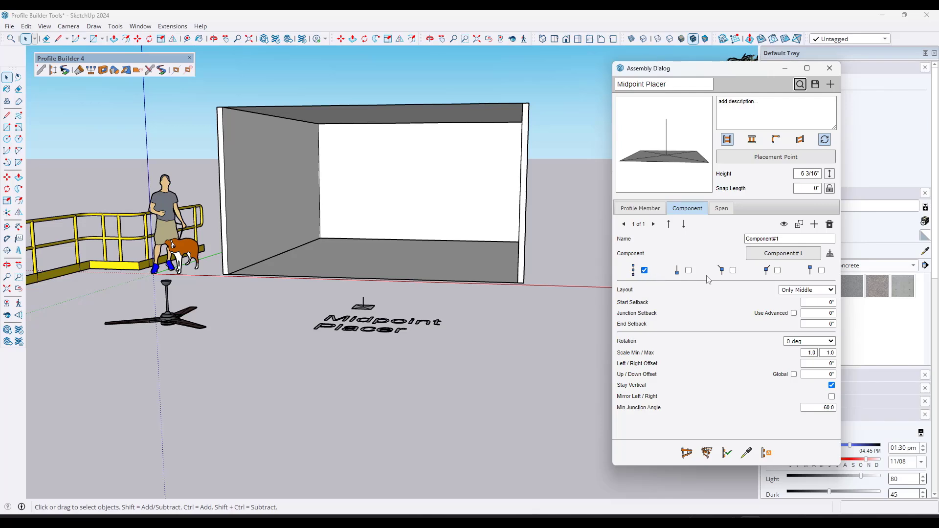
click(799, 291)
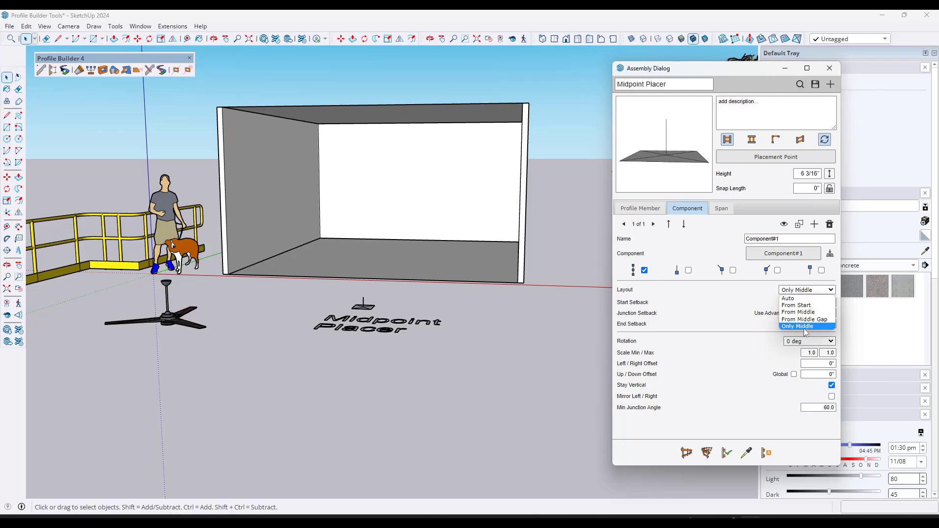
click(806, 327)
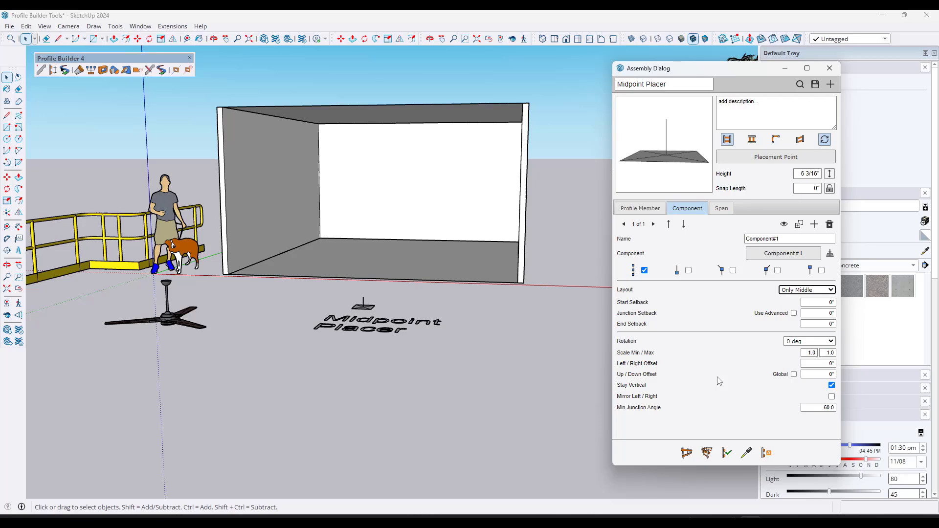
- Build the Midpoint Placer assembly diagonally across the ceiling, from a front corner to the opposite rear corner
click(686, 453)
click(222, 108)
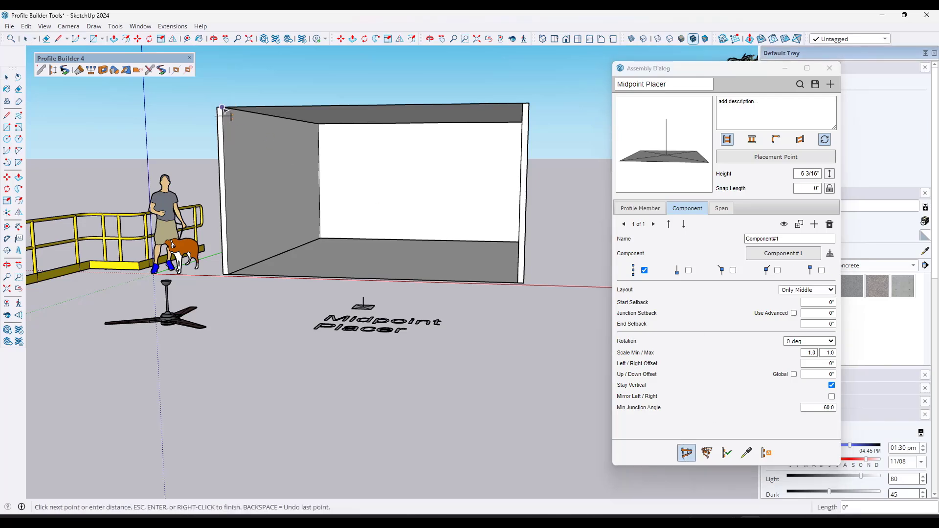
mouse_move(224, 110)
middle_down()
mouse_move(383, 147)
mouse_move(391, 132)
middle_up()
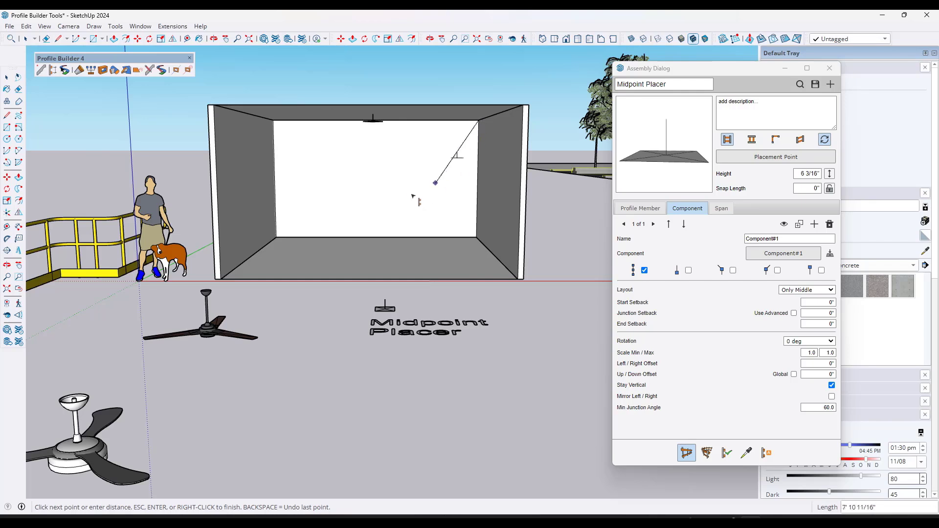
middle_drag(412, 196, 395, 168)
key(space)
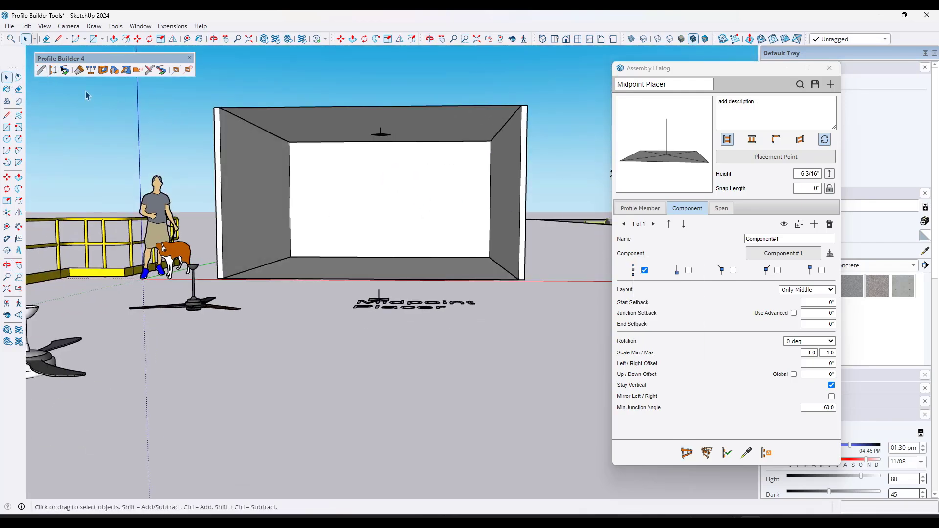
- Build a second Midpoint Placer across the ceiling near the back wall, spanning about 17' 5" between the side walls
click(687, 452)
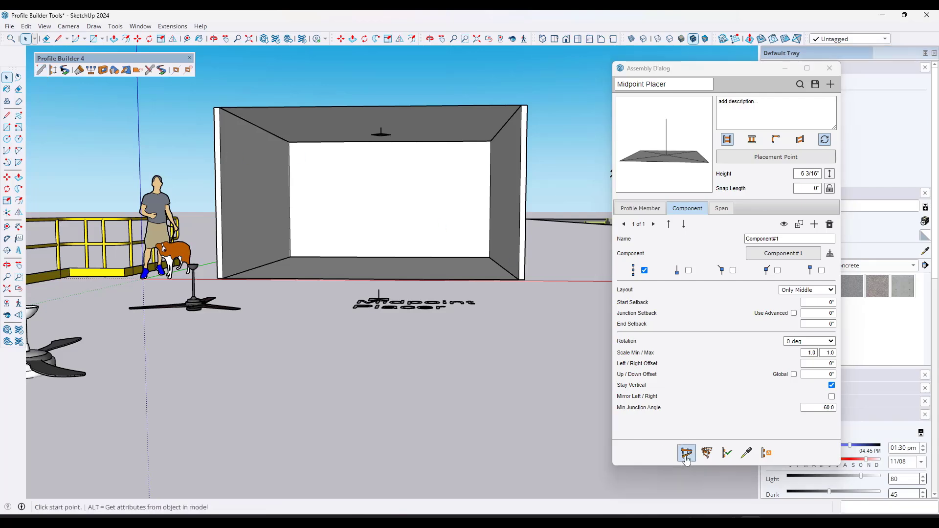
click(282, 139)
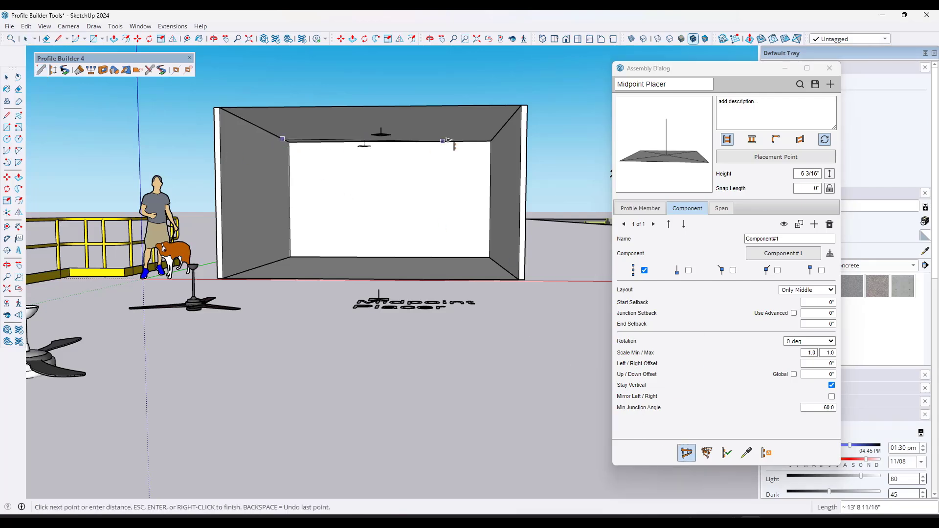
click(494, 138)
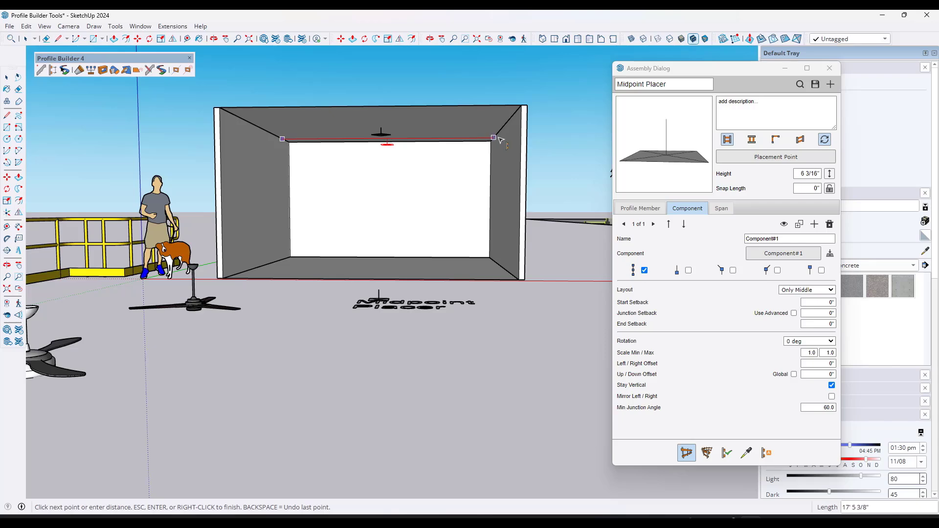
key(Return)
mouse_move(493, 164)
middle_down()
mouse_move(322, 147)
mouse_move(470, 160)
mouse_move(460, 171)
middle_up()
scroll(383, 141, up, 3)
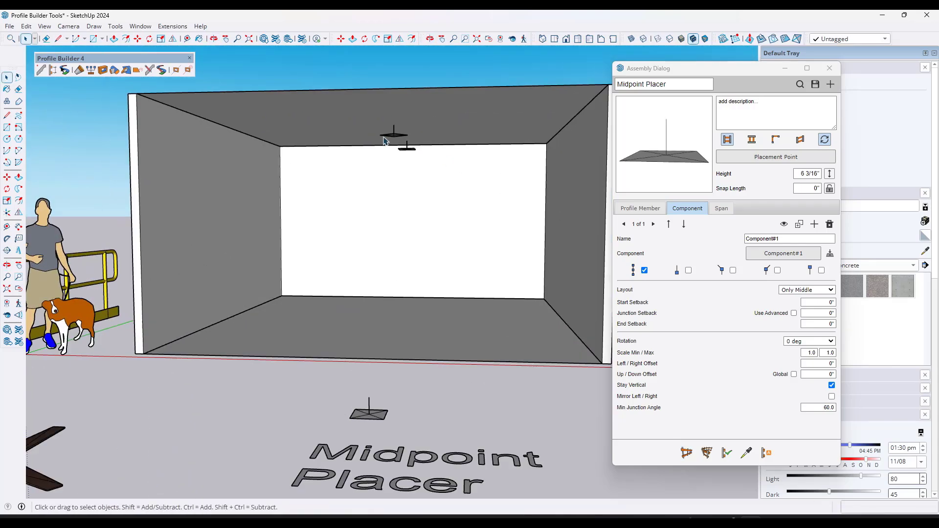
- Replace the component of the selected Midpoint Placer at the ceiling's centre with the dark ceiling fan standing on the ground
scroll(425, 142, down, 3)
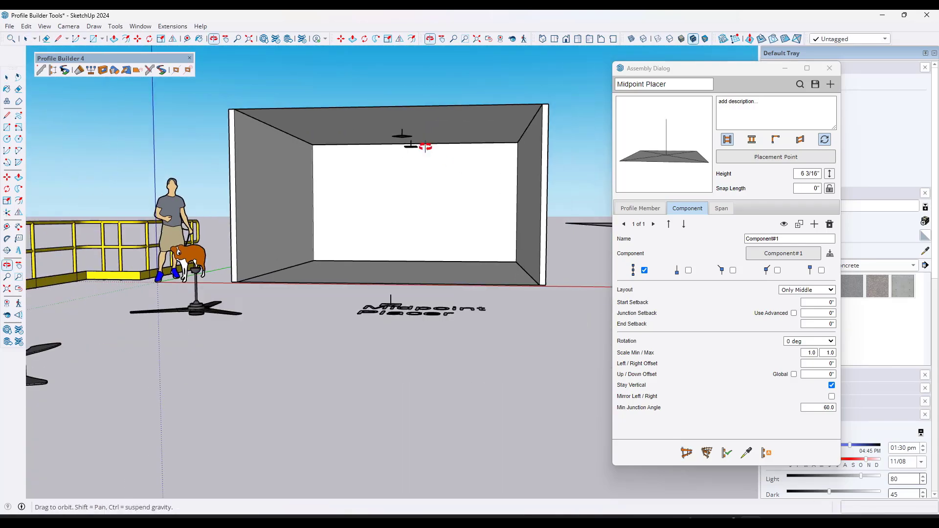
click(405, 133)
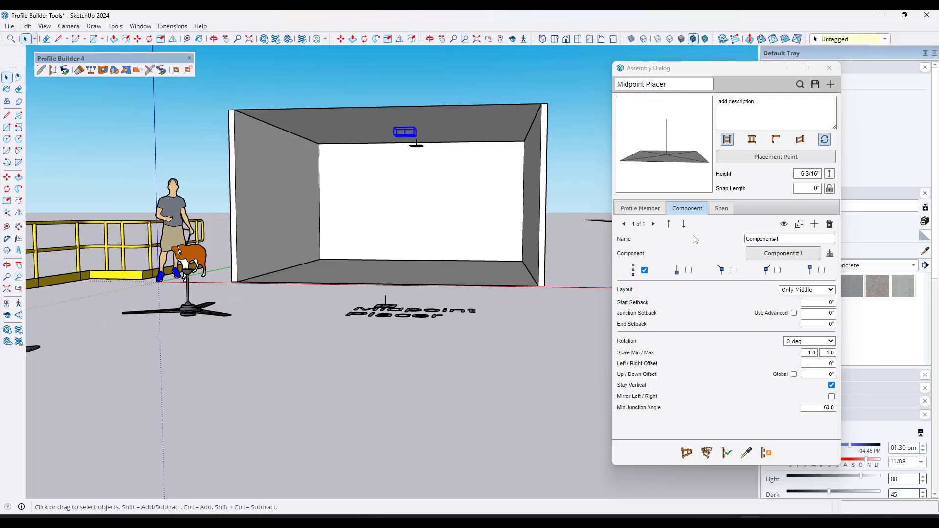
click(783, 253)
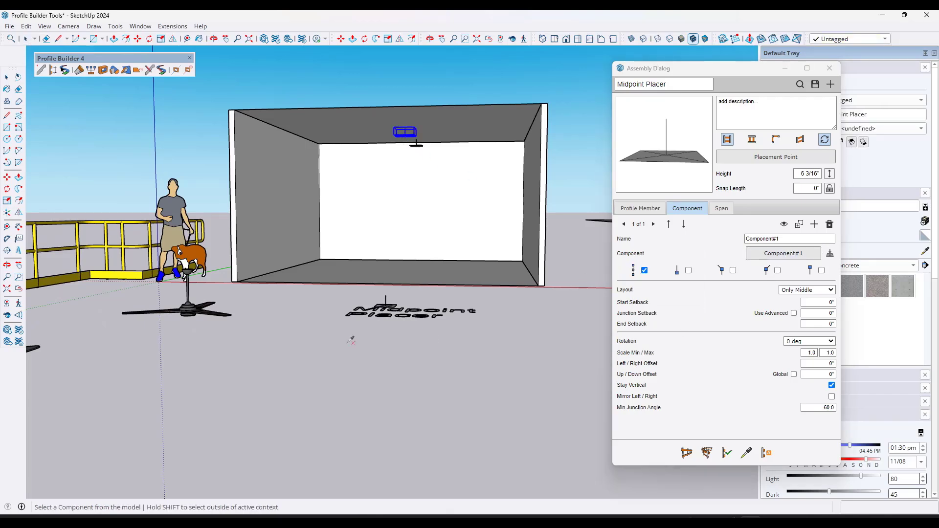
click(188, 307)
middle_drag(384, 183, 485, 180)
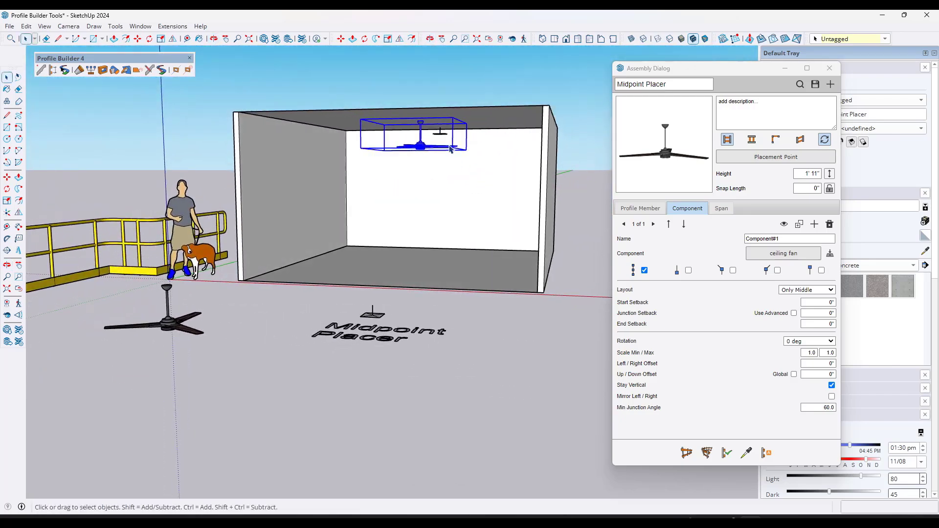
click(727, 453)
- Swap the ceiling assembly's component to the white CEILING+FAN, and switch it back to the dark ceiling fan
scroll(577, 259, down, 3)
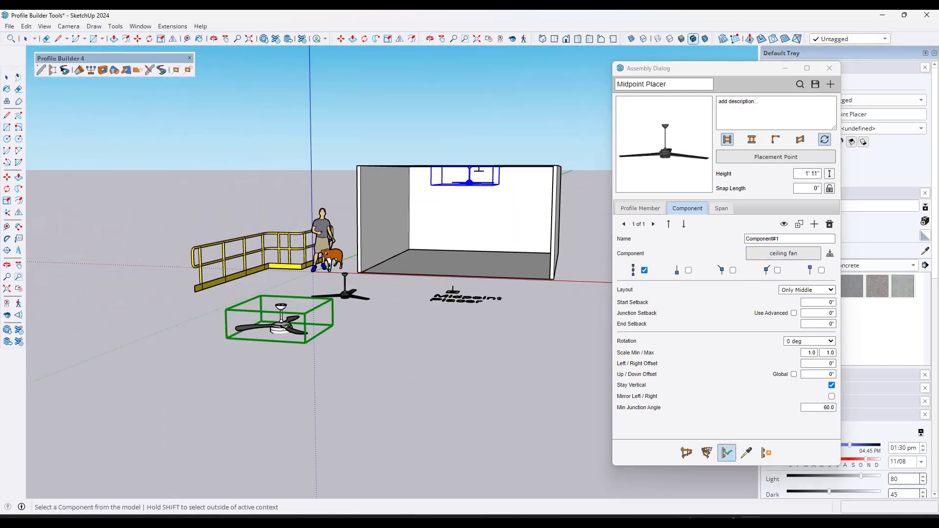
click(285, 327)
mouse_move(499, 195)
middle_down()
mouse_move(522, 138)
mouse_move(512, 198)
middle_up()
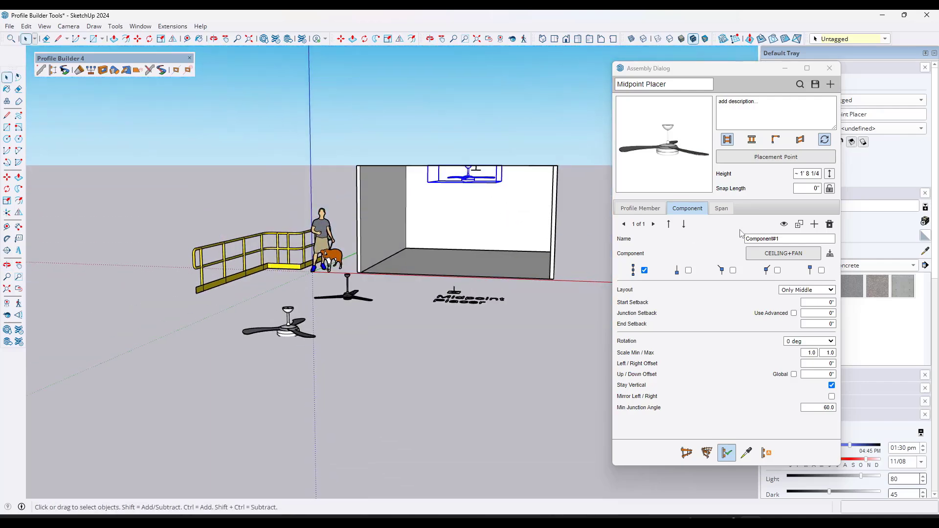
click(771, 257)
click(348, 290)
- Open the placed fan assembly inside the room and examine how its mount meets the ceiling
middle_drag(469, 275, 489, 195)
scroll(505, 174, up, 3)
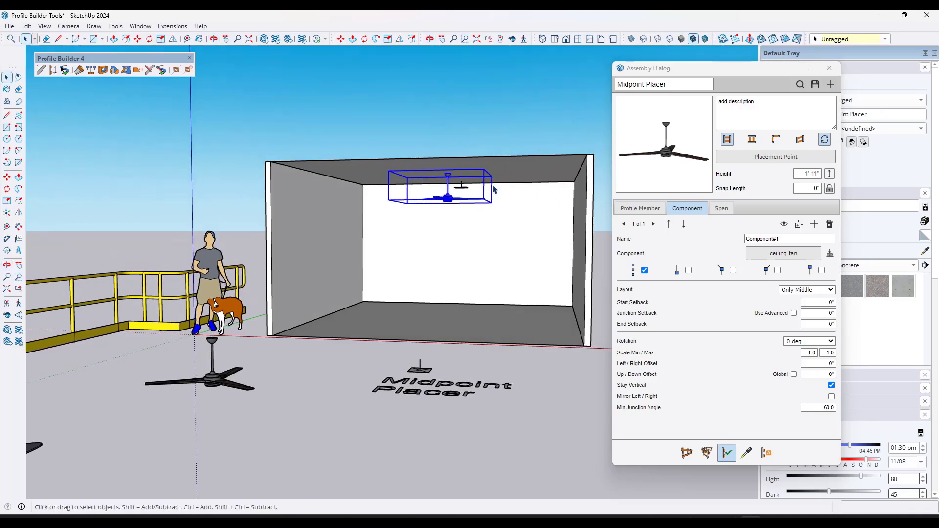
scroll(441, 206, up, 4)
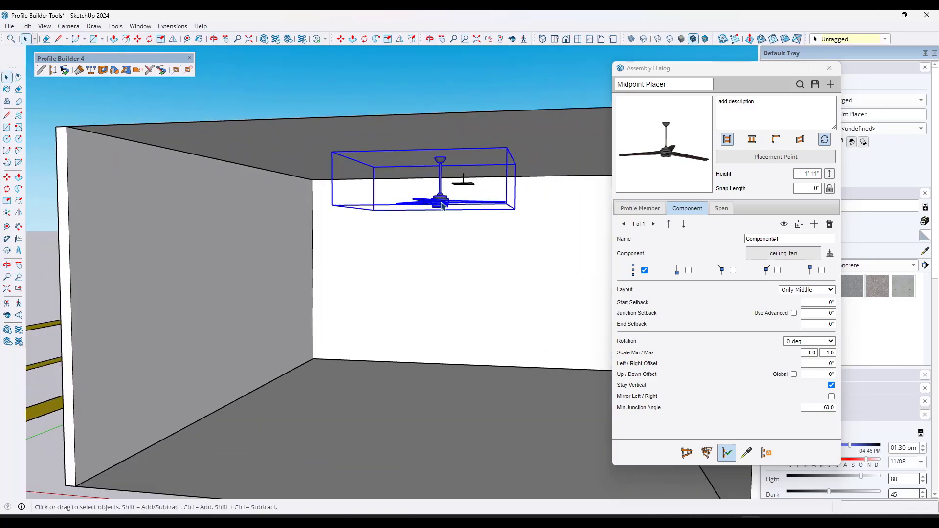
scroll(440, 166, up, 5)
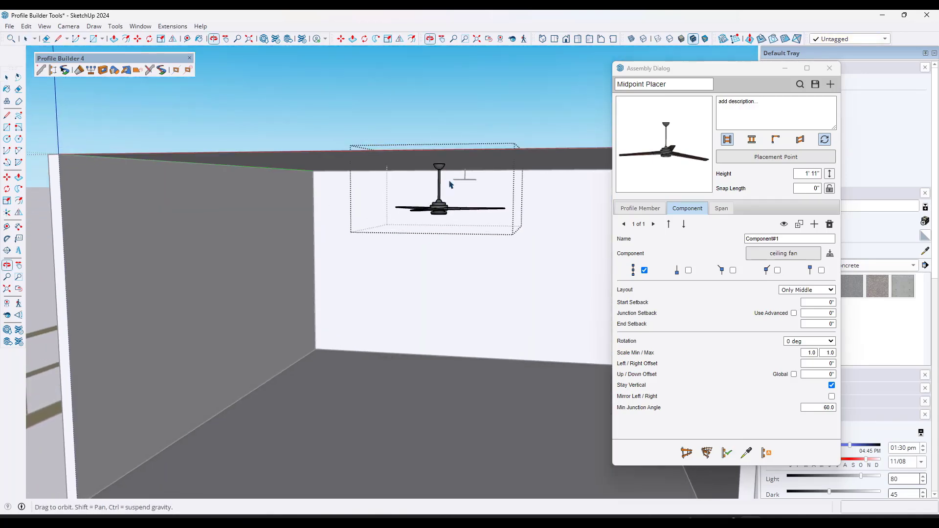
middle_drag(451, 154, 469, 208)
key(space)
scroll(499, 276, down, 5)
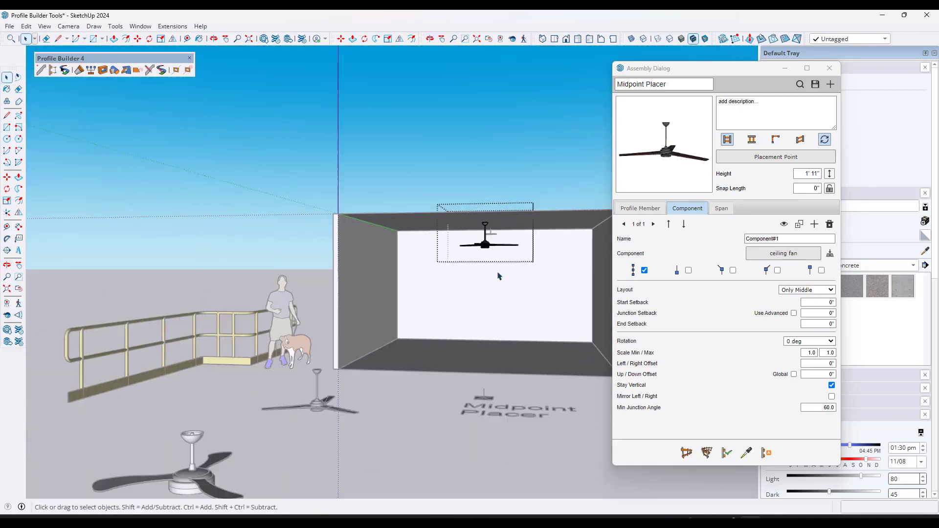
click(485, 198)
- Open the dark ceiling fan on the ground, examine its axes origin at the mount's top, and leave it
double_click(319, 407)
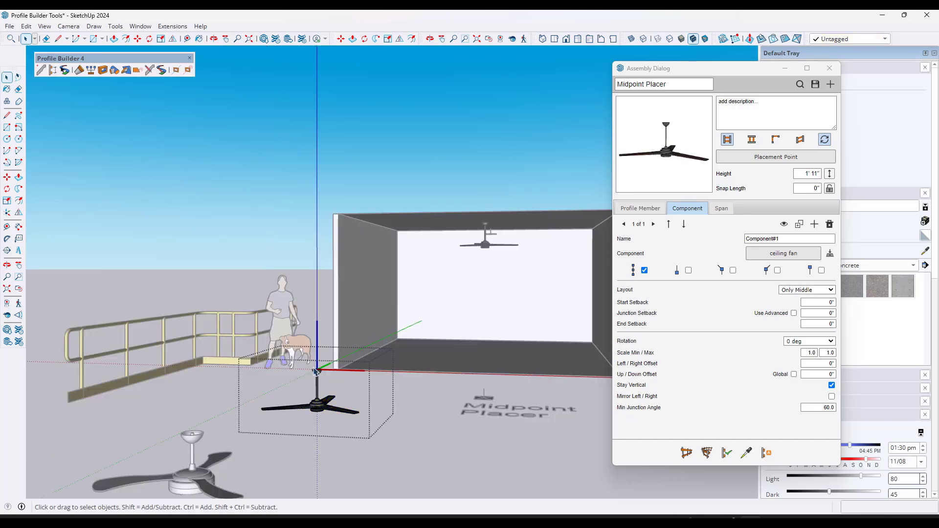
scroll(318, 370, up, 3)
scroll(322, 367, up, 2)
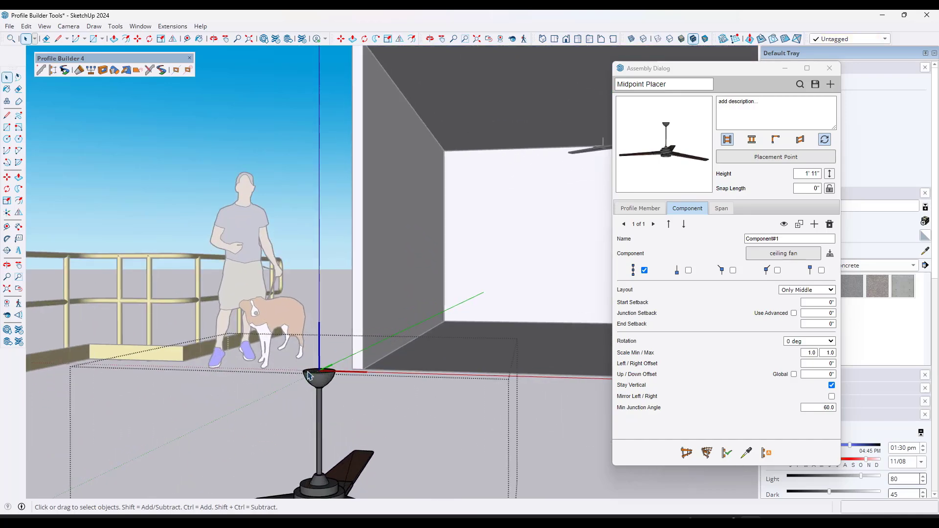
middle_drag(319, 379, 334, 395)
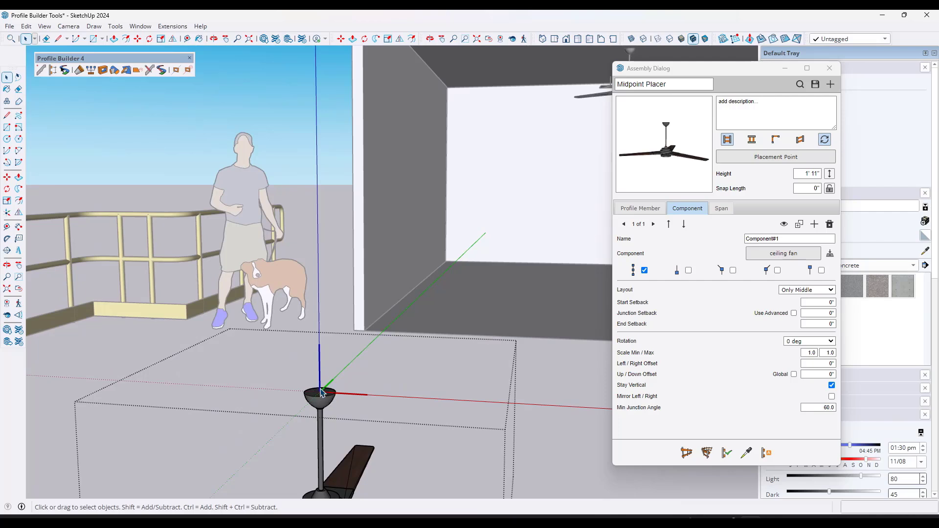
scroll(374, 339, down, 3)
click(342, 282)
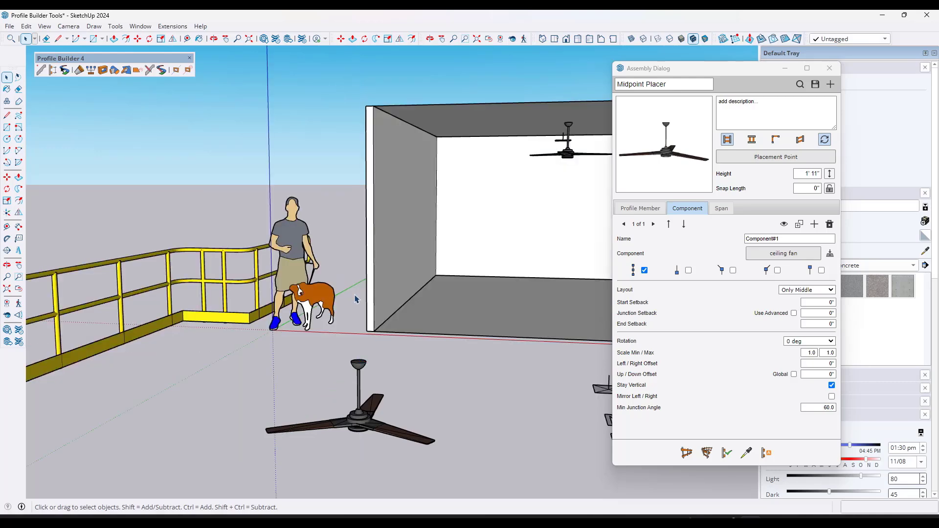
- Select the room's ceiling fan assembly, change its component to CEILING+FAN, and return it to the dark ceiling fan
scroll(427, 320, down, 2)
middle_drag(397, 392, 372, 386)
scroll(364, 390, down, 2)
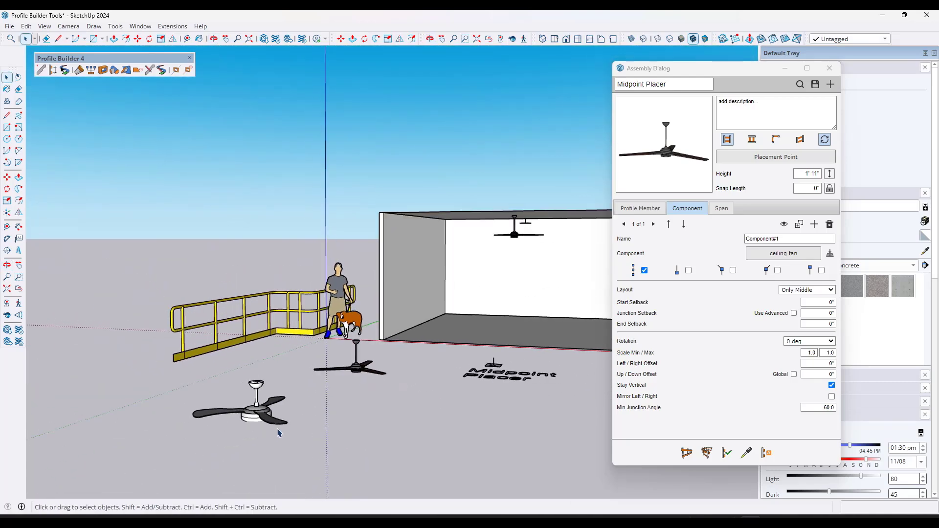
scroll(279, 428, up, 1)
scroll(230, 371, down, 1)
scroll(472, 350, up, 3)
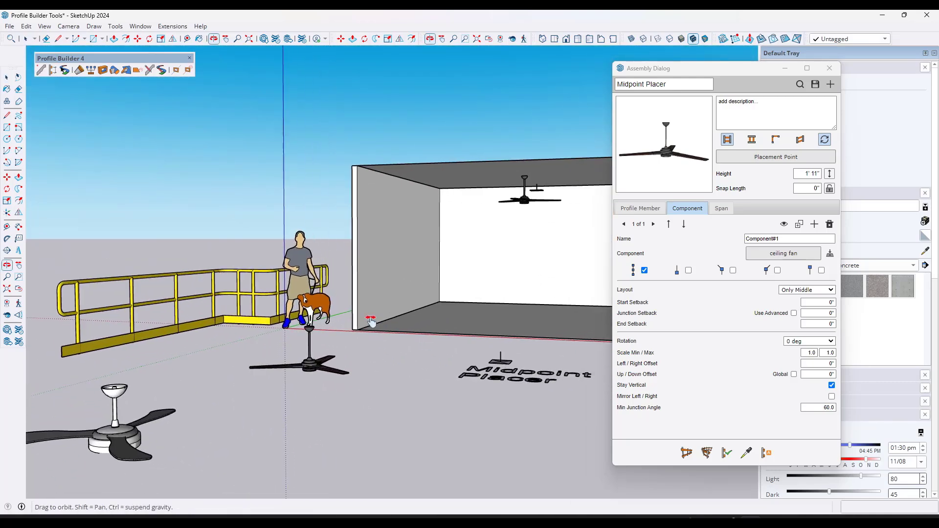
click(509, 204)
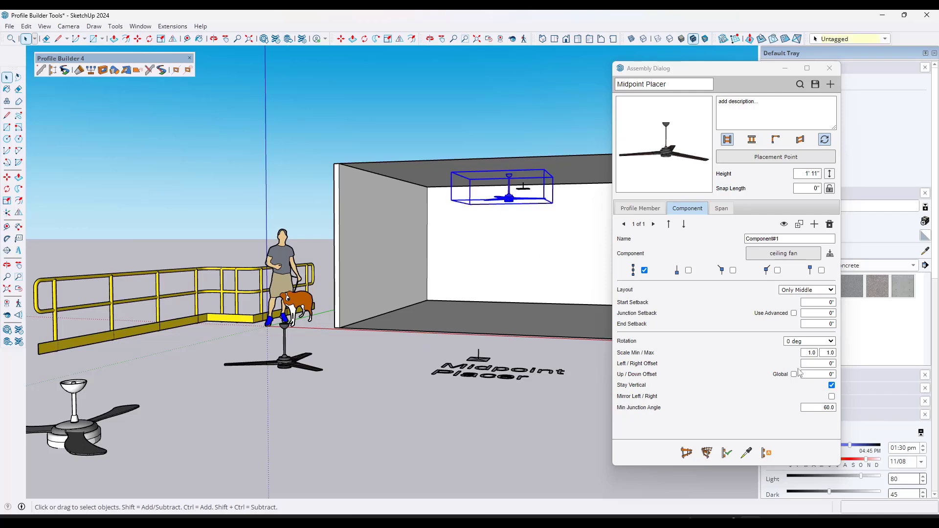
click(783, 253)
click(98, 436)
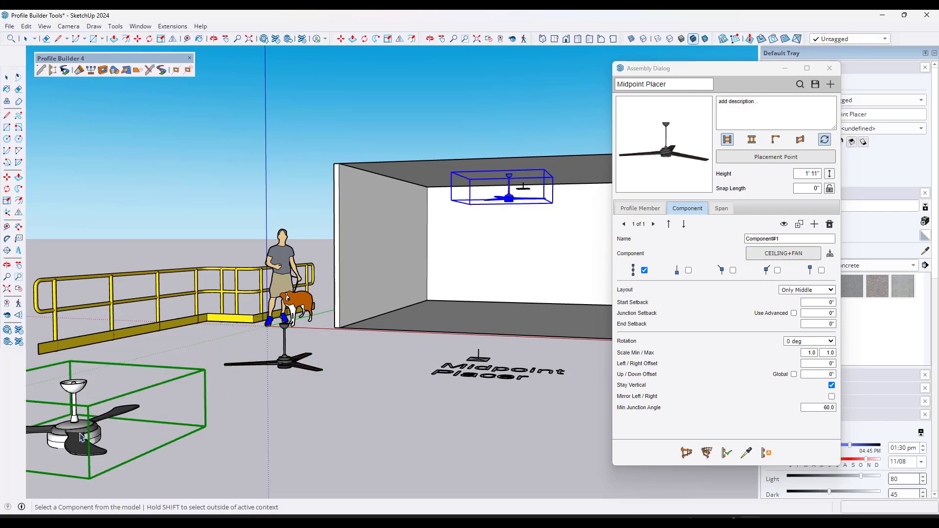
click(783, 252)
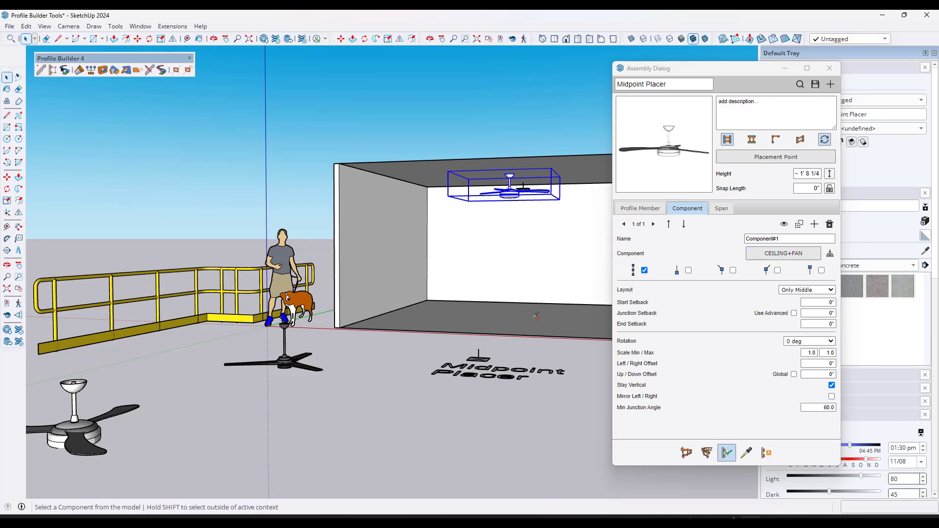
click(291, 370)
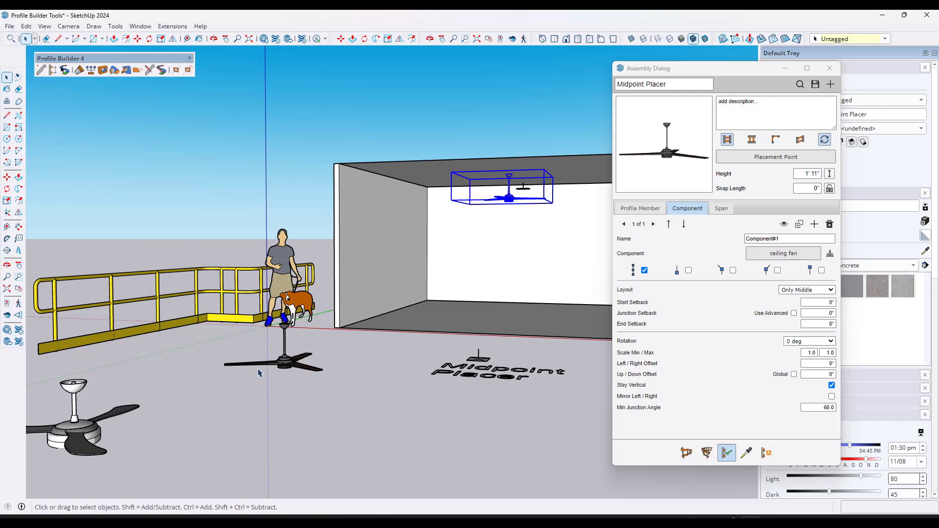
- Select the three-marker spacer assembly in the Spacing Tools group and examine its layout
scroll(338, 364, down, 2)
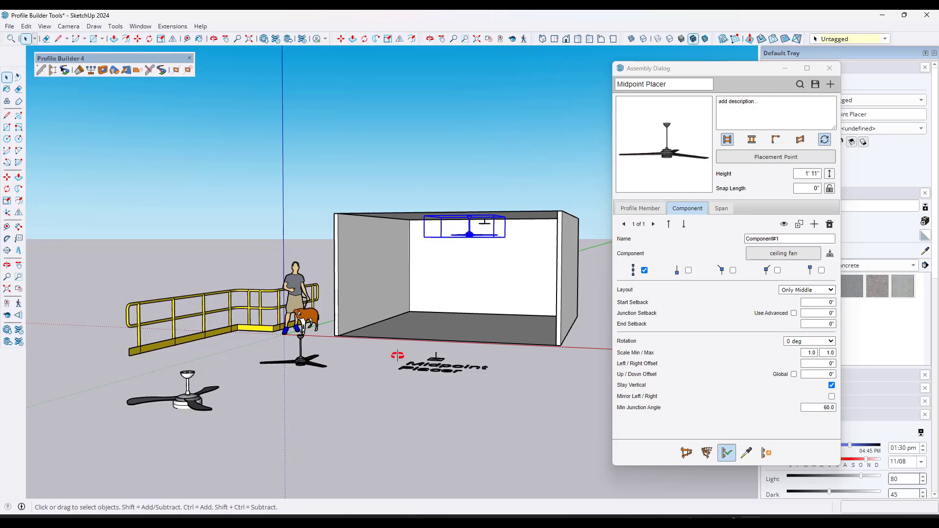
middle_drag(397, 356, 409, 379)
scroll(553, 315, up, 3)
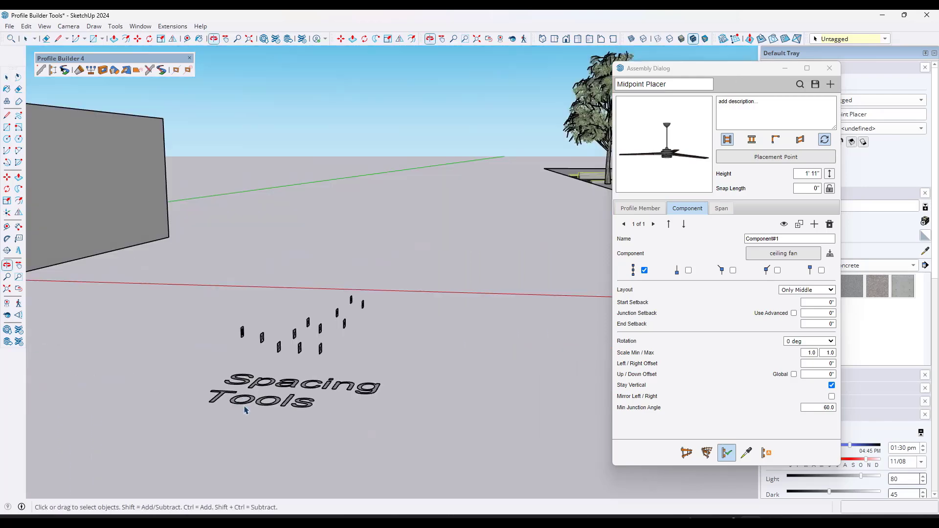
middle_drag(289, 304, 297, 335)
scroll(297, 336, up, 2)
click(296, 328)
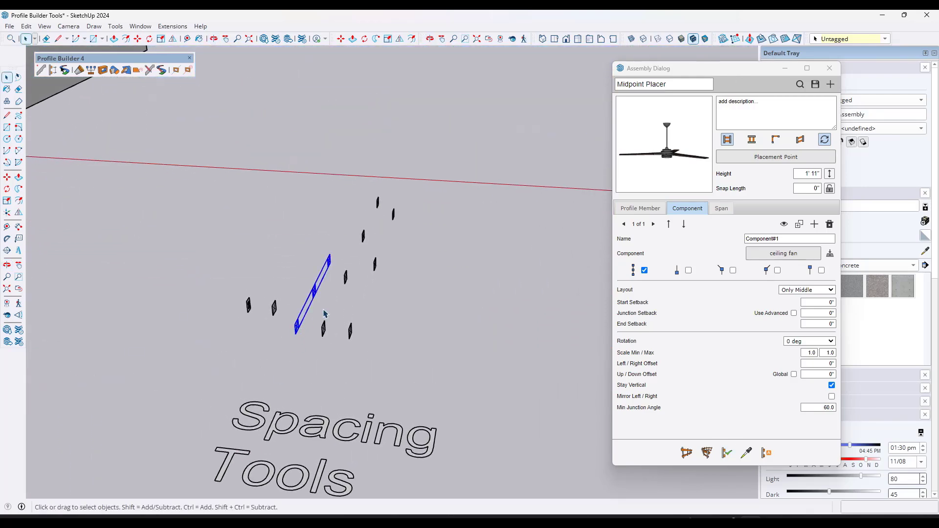
click(329, 333)
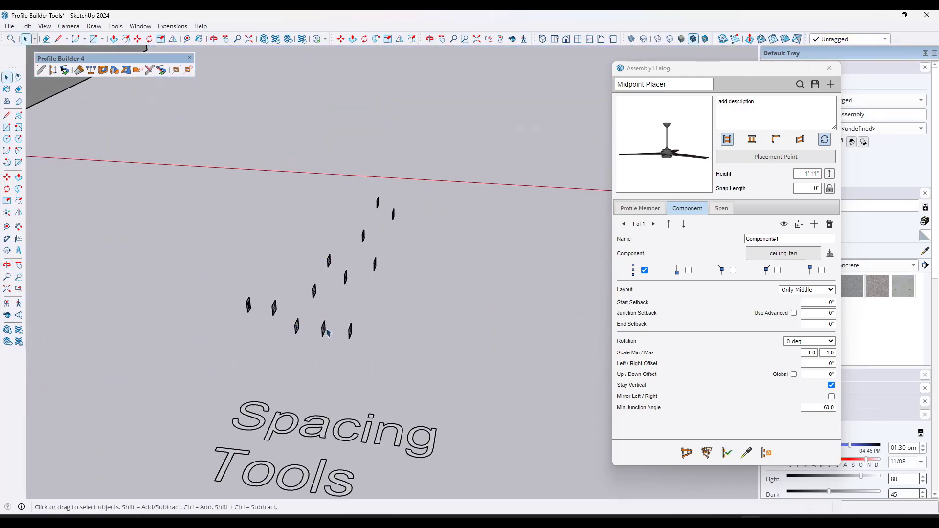
click(296, 328)
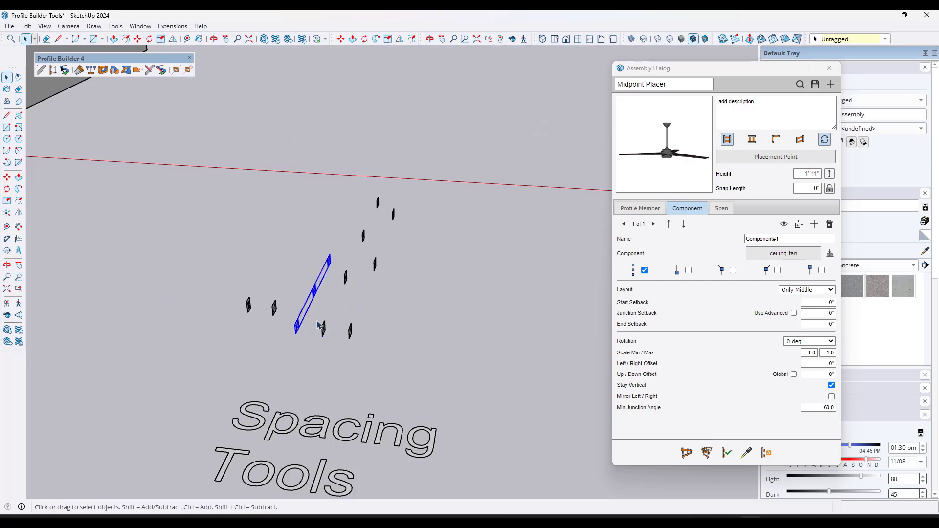
scroll(297, 331, up, 2)
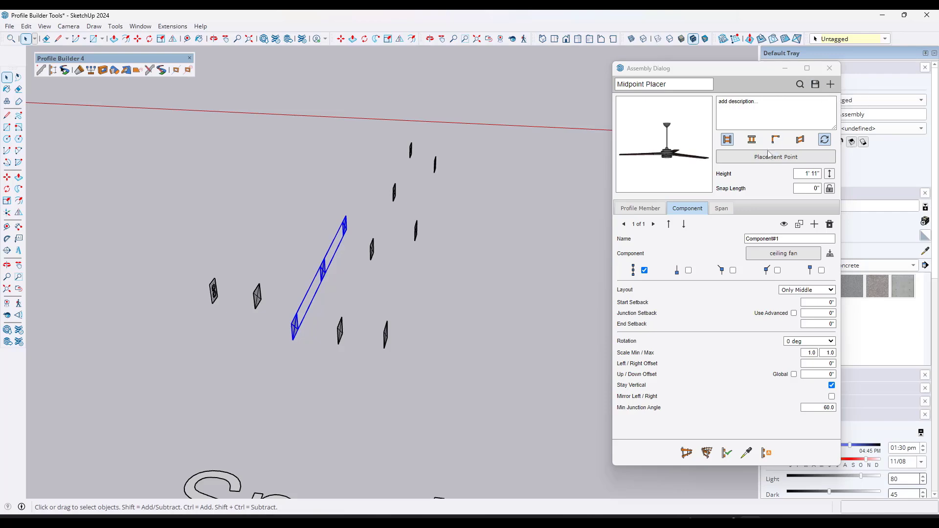
- Set the Midpoint Placer's component to the crossed-square symbol above the Midpoint Placer text and save the assembly
click(783, 253)
scroll(486, 163, down, 2)
scroll(486, 163, down, 6)
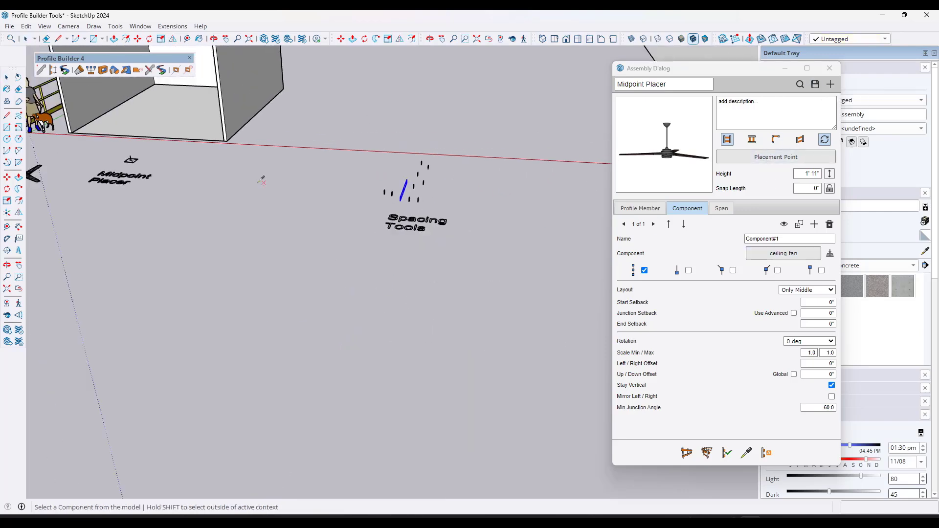
scroll(180, 162, up, 2)
click(184, 158)
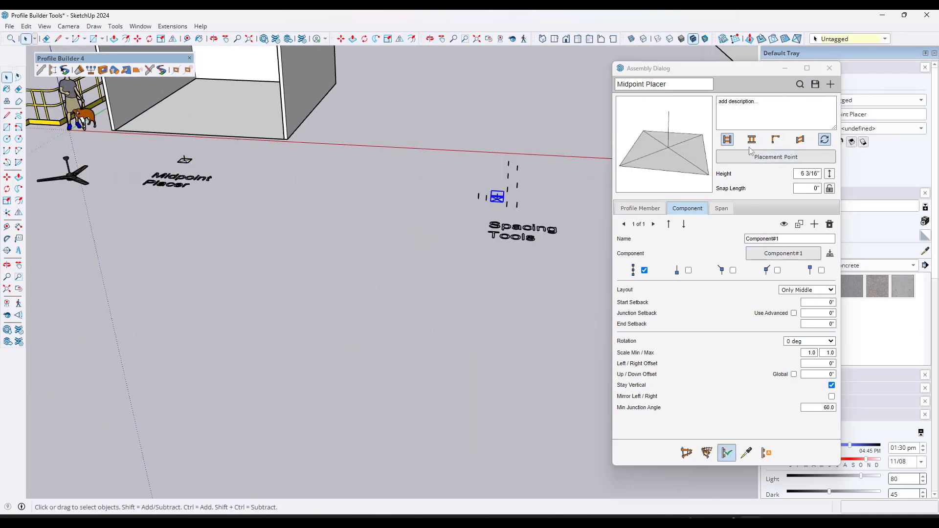
click(815, 84)
- Build a test run of the Placer assembly at 2' spacing from the start beside the existing spacers, and undo it
scroll(478, 214, up, 5)
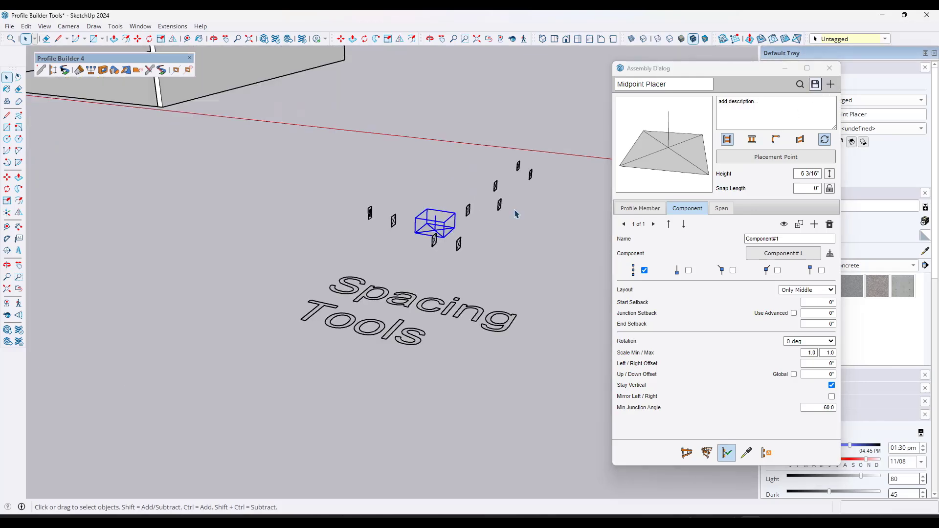
scroll(479, 214, up, 3)
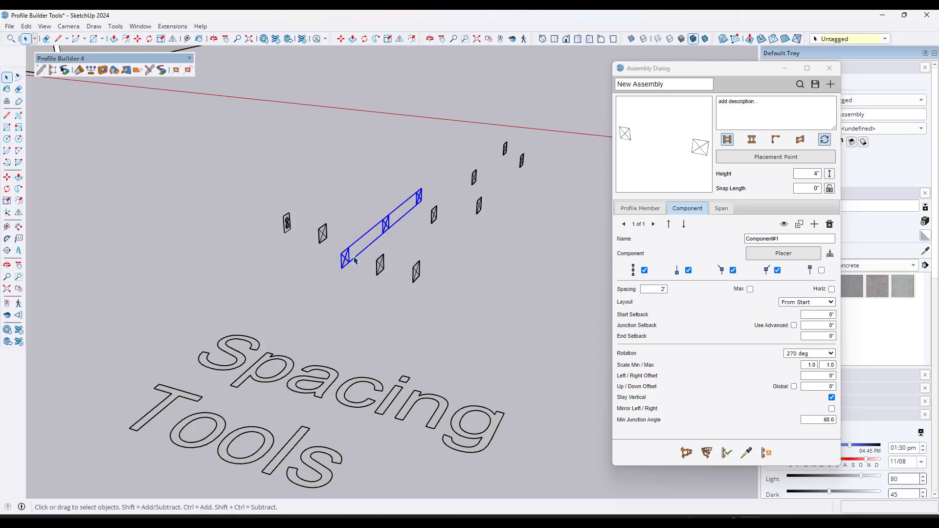
middle_drag(358, 248, 358, 252)
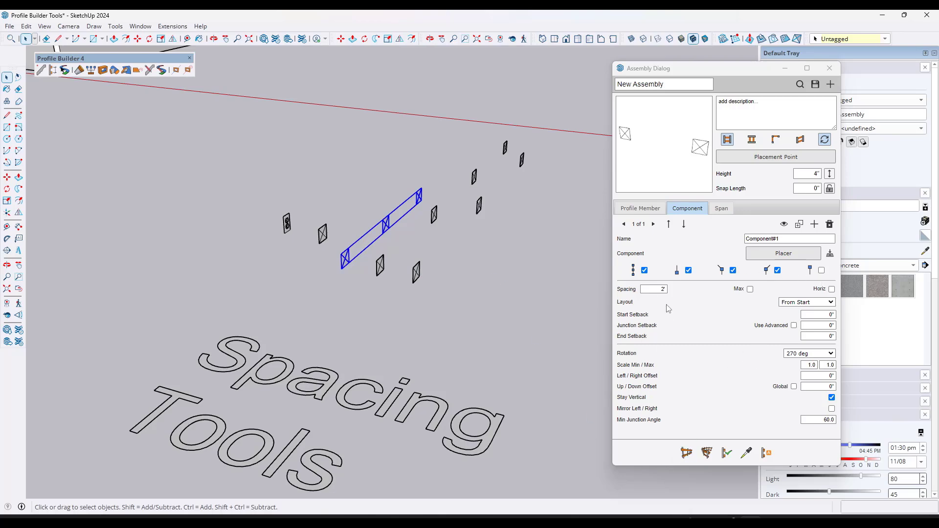
click(687, 452)
click(169, 221)
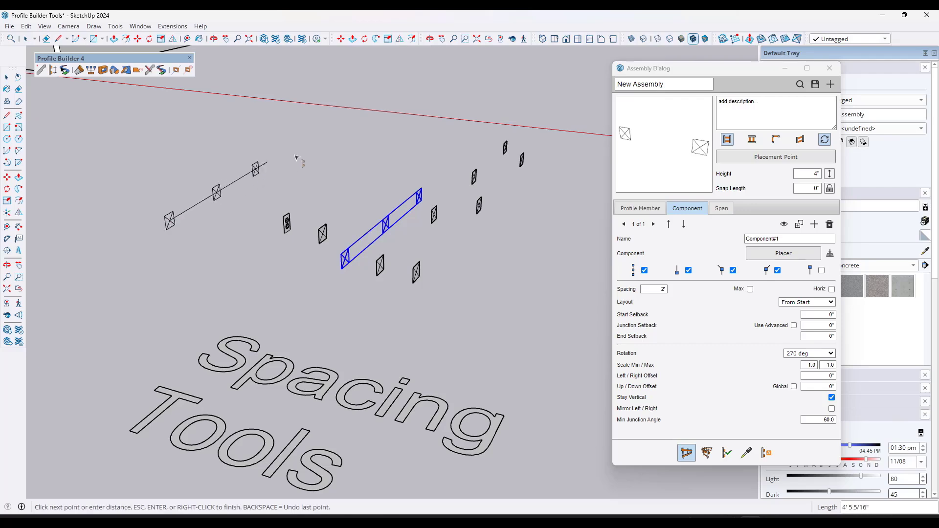
click(372, 122)
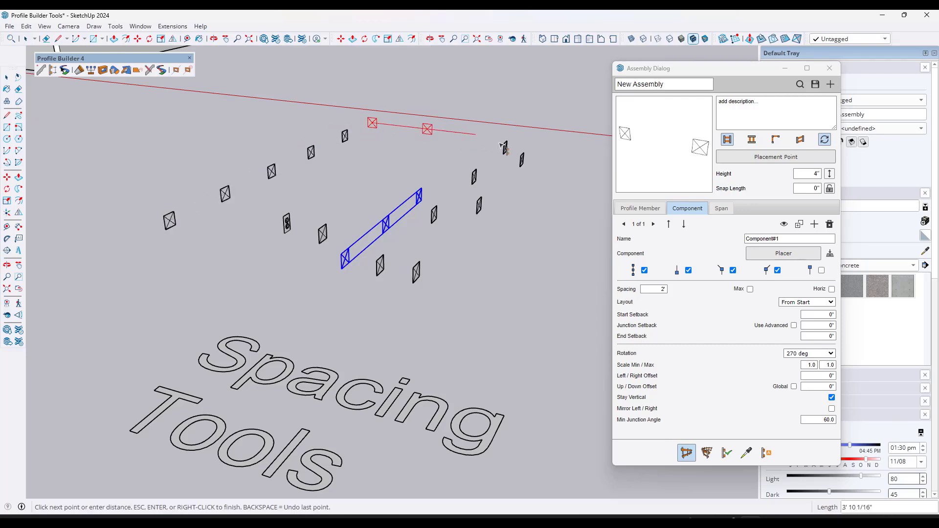
key(space)
scroll(458, 169, down, 2)
key(ctrl+z)
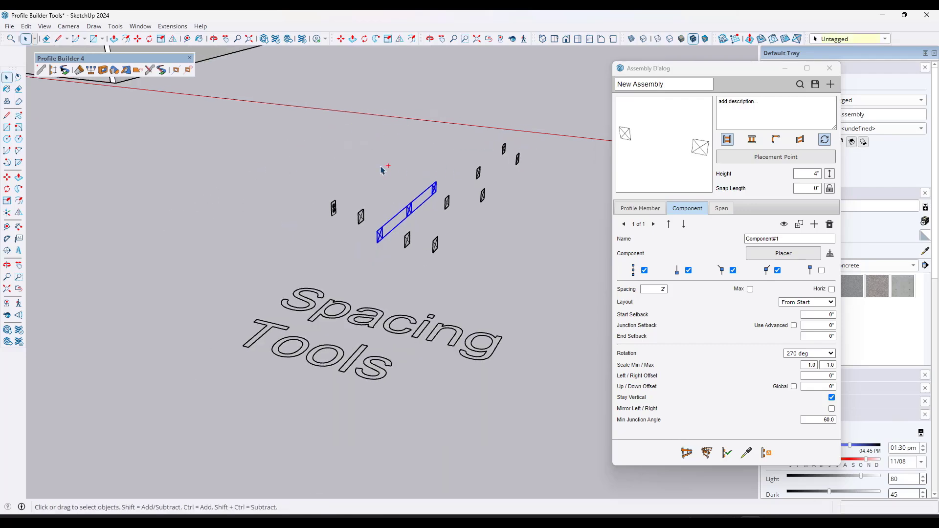
- Build the Placer assembly at 2' spacing along the room's roof perimeter, following its right, back and left edges
scroll(443, 180, down, 5)
scroll(443, 181, down, 5)
scroll(382, 109, up, 7)
middle_drag(383, 117, 349, 159)
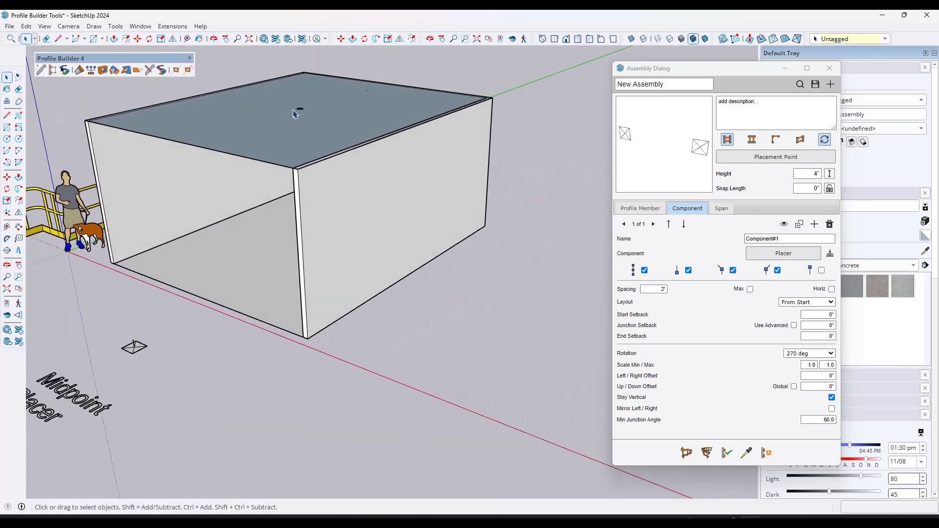
click(686, 453)
click(298, 169)
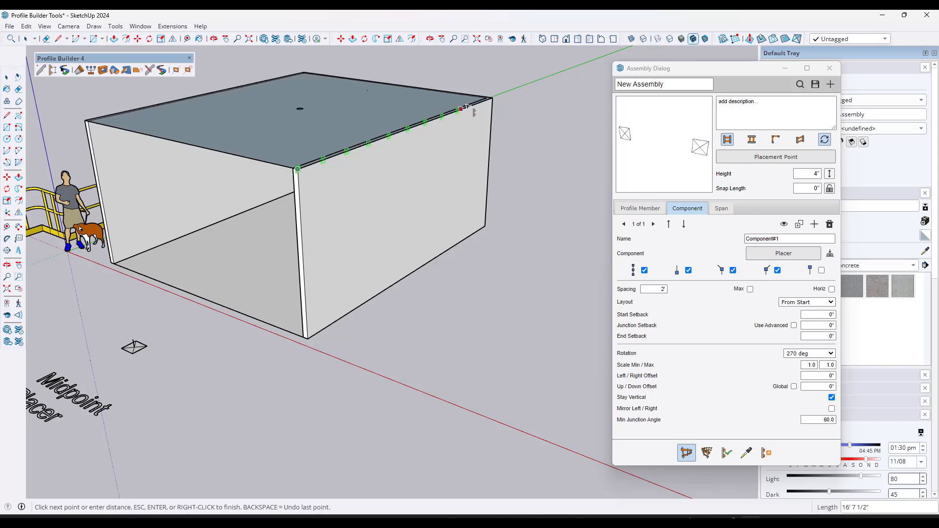
click(492, 98)
middle_drag(494, 100, 147, 168)
click(530, 152)
scroll(479, 129, up, 2)
scroll(494, 126, up, 1)
click(504, 126)
key(space)
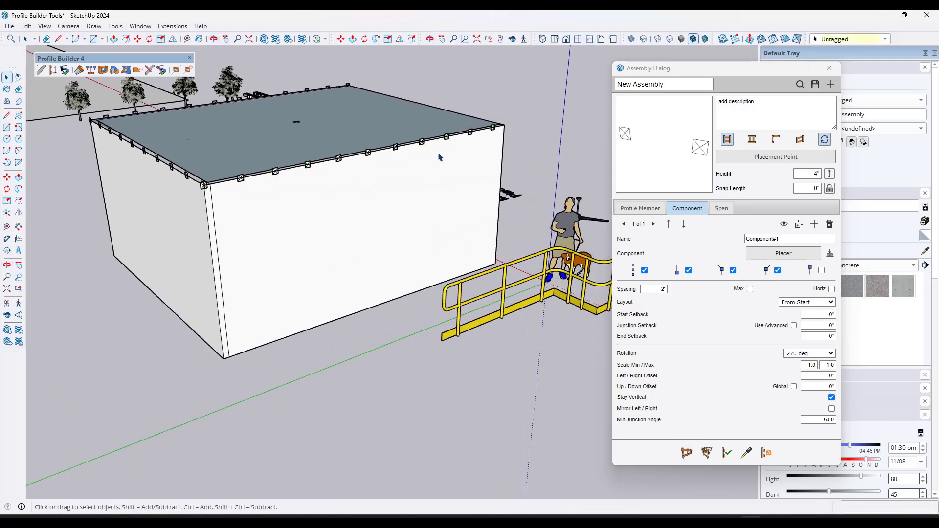
middle_drag(440, 157, 709, 172)
scroll(310, 208, down, 3)
middle_drag(311, 208, 401, 210)
scroll(314, 226, up, 6)
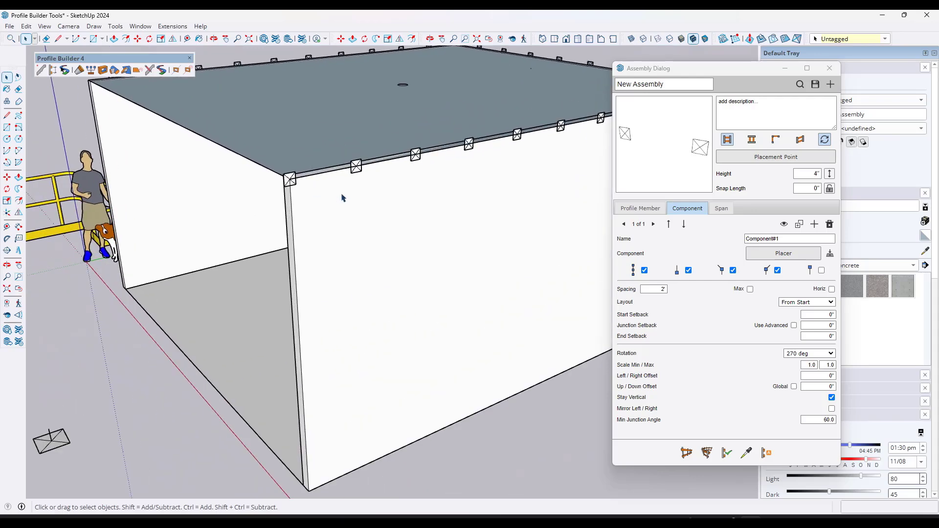
scroll(316, 155, up, 1)
key(r)
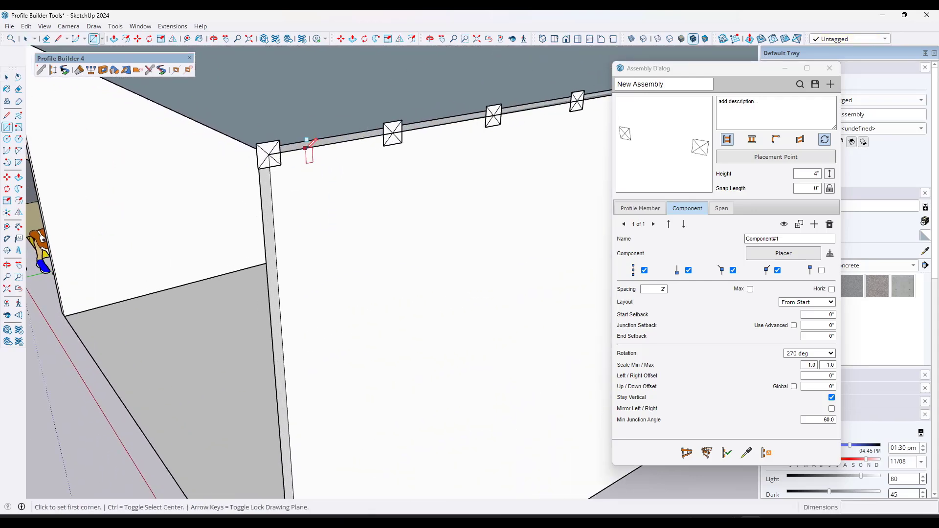
click(306, 148)
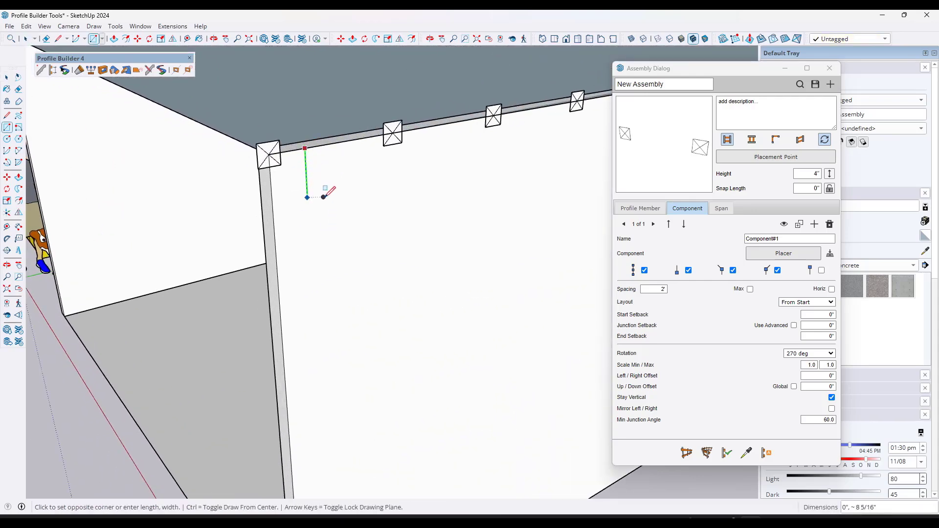
scroll(331, 205, up, 2)
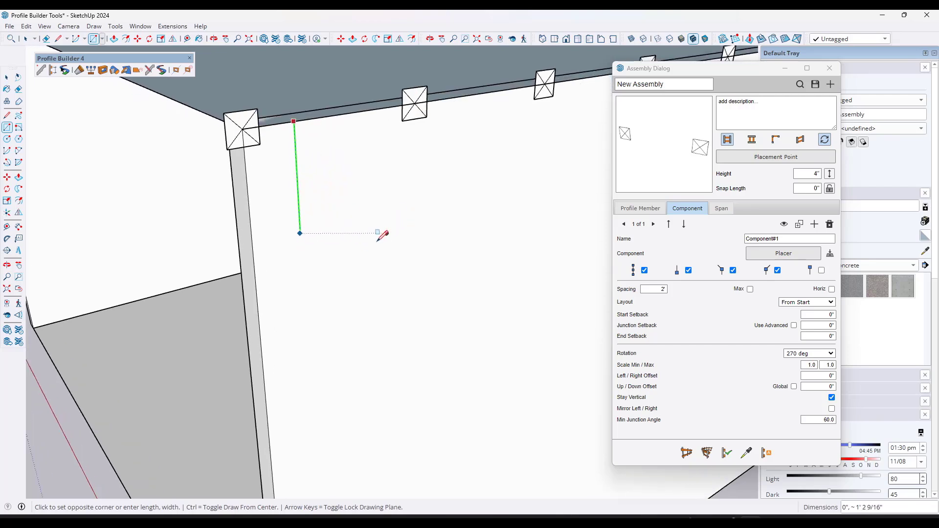
key(Escape)
- Draw a vertical rectangle about 2 1/4" wide on the wall between the first two roof markers and extrude it about 1' 4 1/2" outward
key(l)
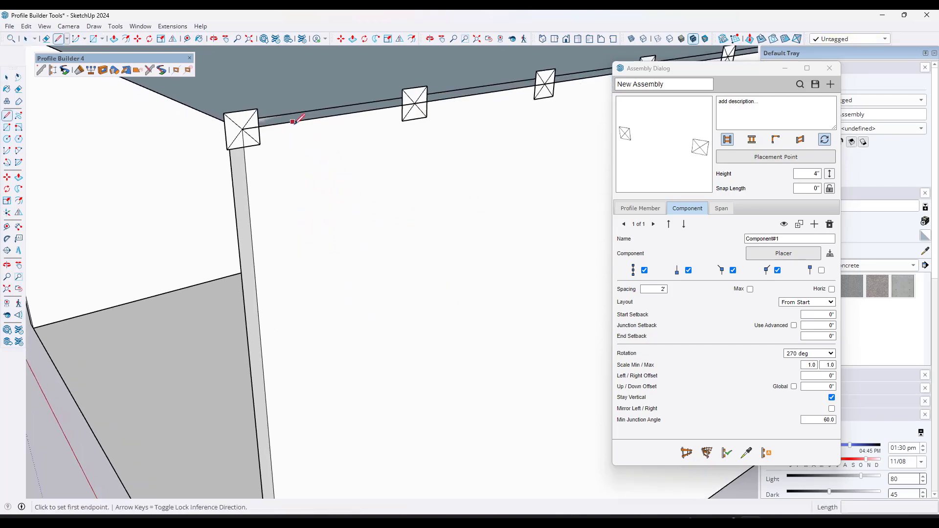
click(293, 120)
click(300, 236)
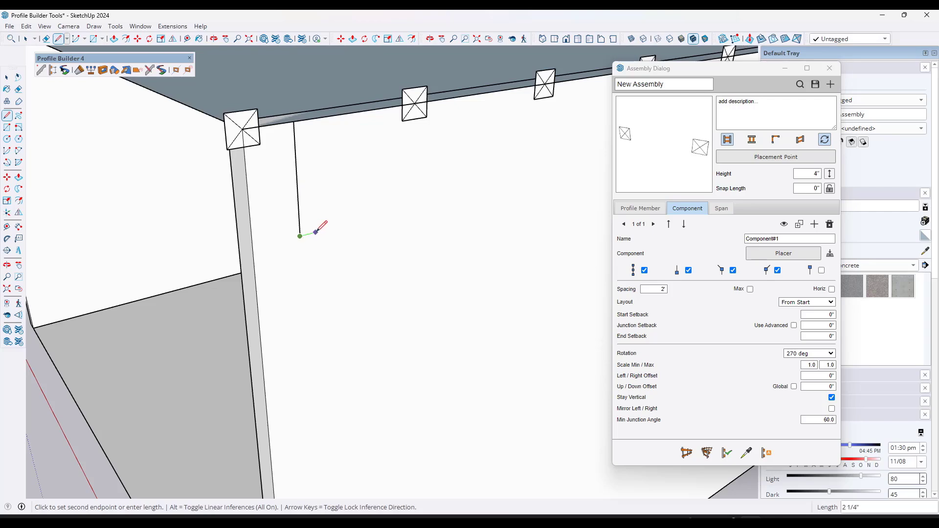
click(319, 233)
click(315, 119)
click(293, 121)
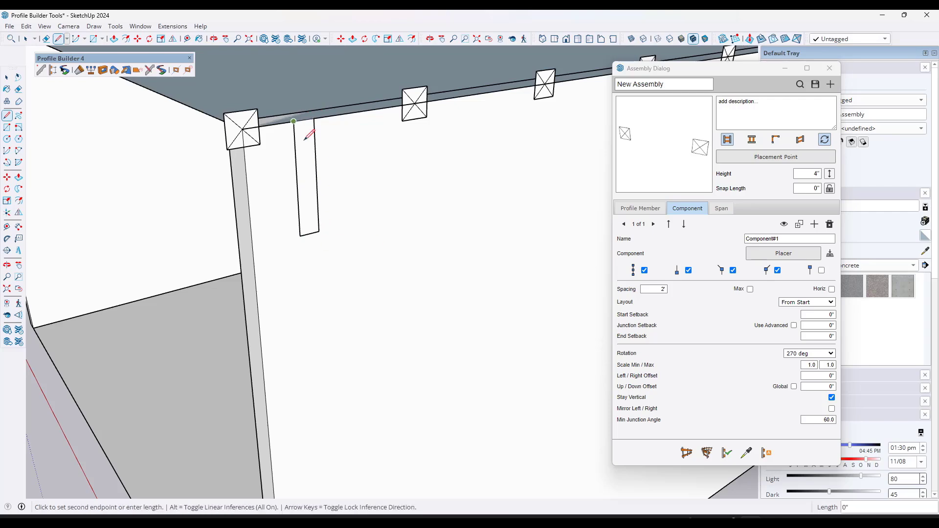
key(p)
drag(310, 178, 387, 222)
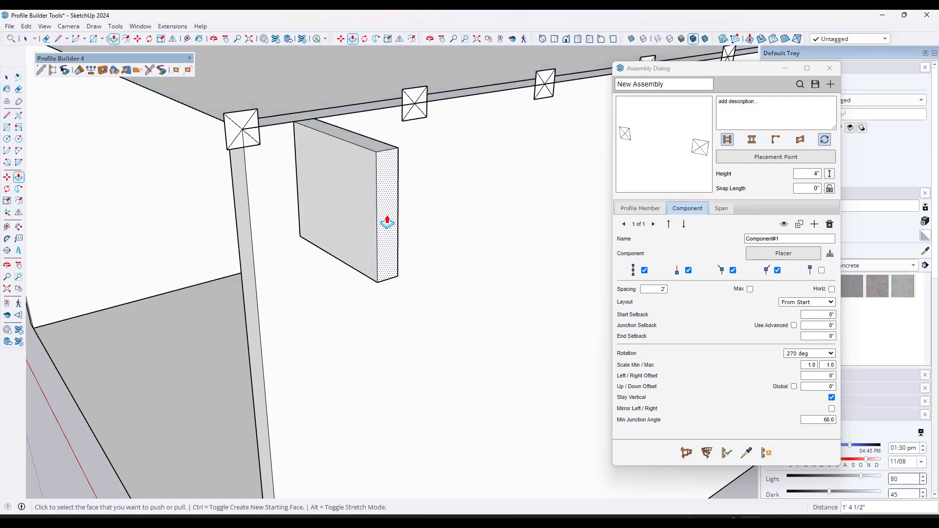
- Draw an arc across the block's side face and cut away the portion beneath it to form a curved bracket
key(a)
click(318, 248)
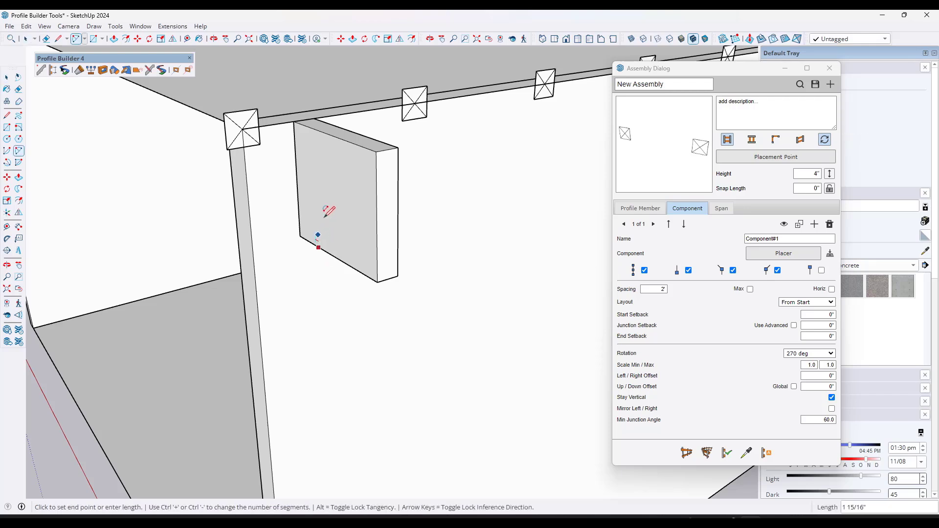
click(376, 172)
click(336, 192)
key(p)
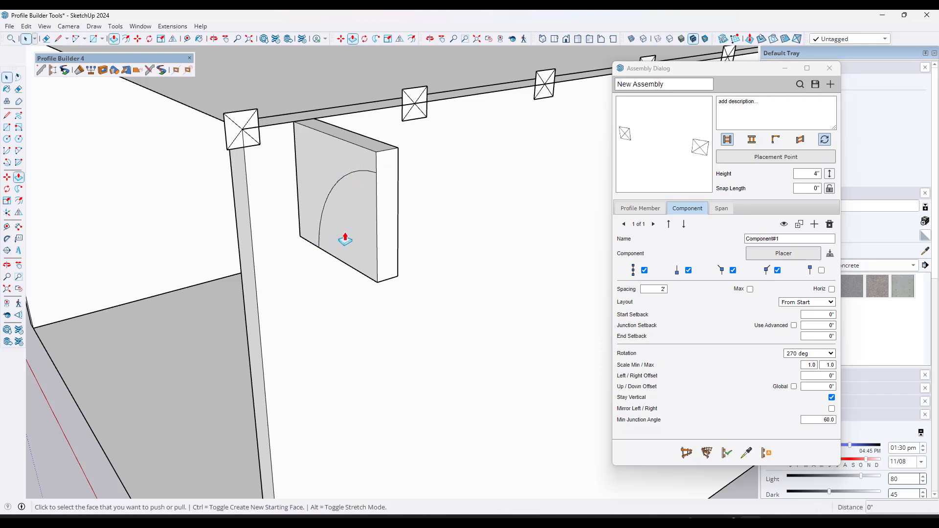
drag(344, 240, 374, 230)
key(space)
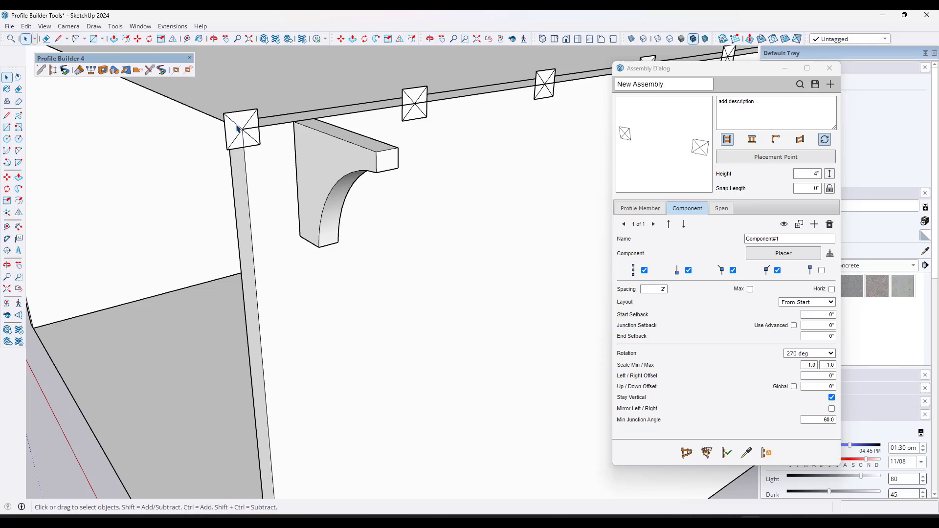
- Make the bracket a component named Decorative Piece, with its axes origin at the middle of its top edge against the wall
double_click(238, 129)
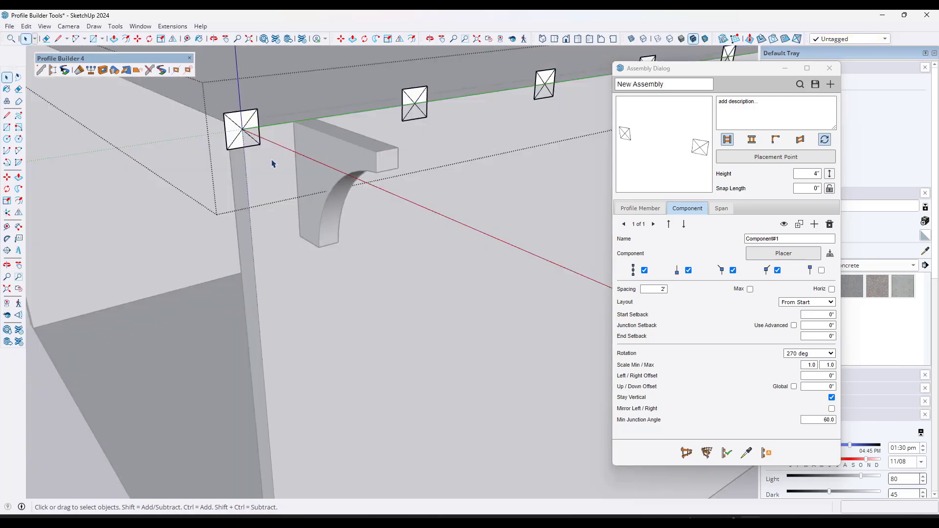
key(Escape)
triple_click(327, 170)
right_click(353, 178)
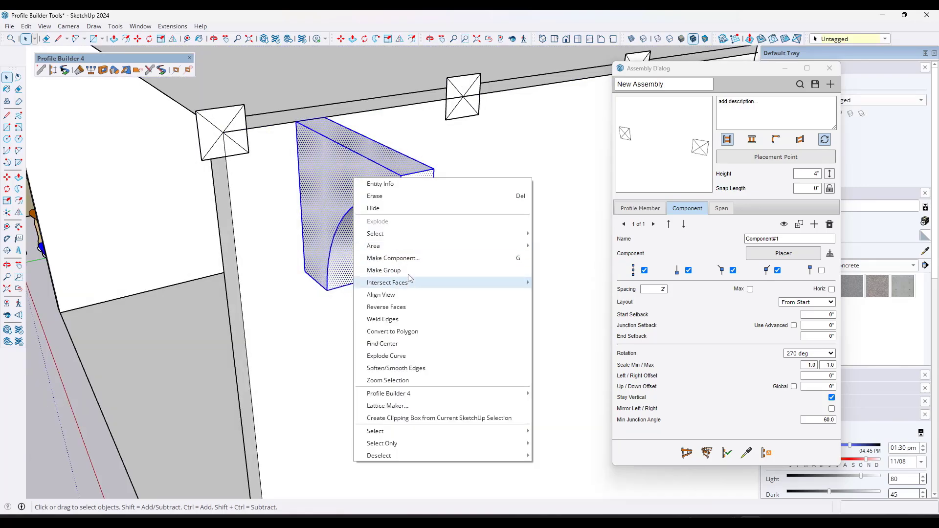
click(410, 258)
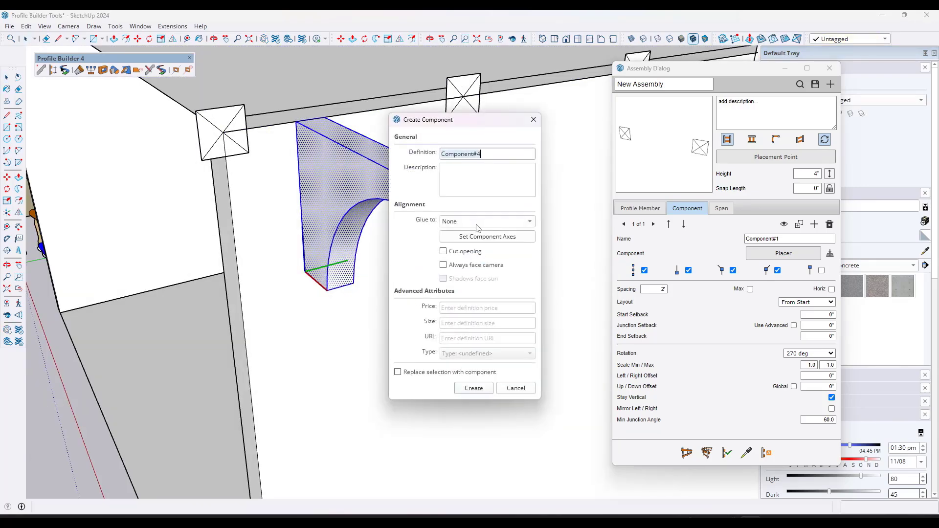
click(472, 238)
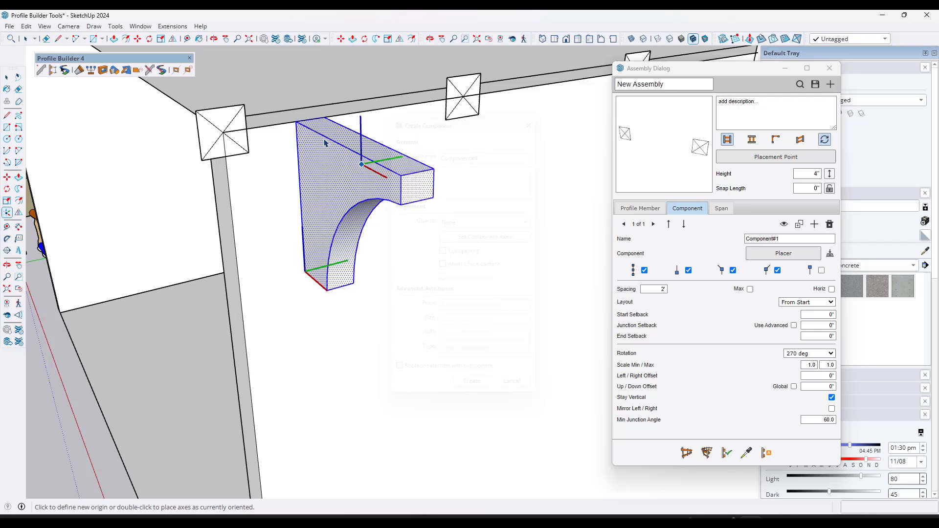
double_click(311, 120)
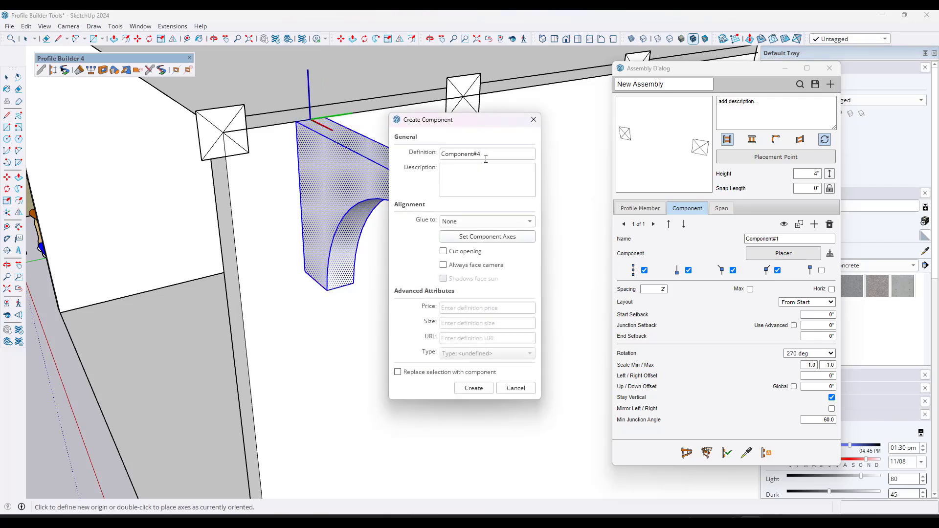
drag(490, 157, 428, 159)
text(Decorative Piece)
click(473, 388)
- Load the roof-edge marker assembly's attributes and change its component from Placer to the Decorative Piece bracket
click(755, 255)
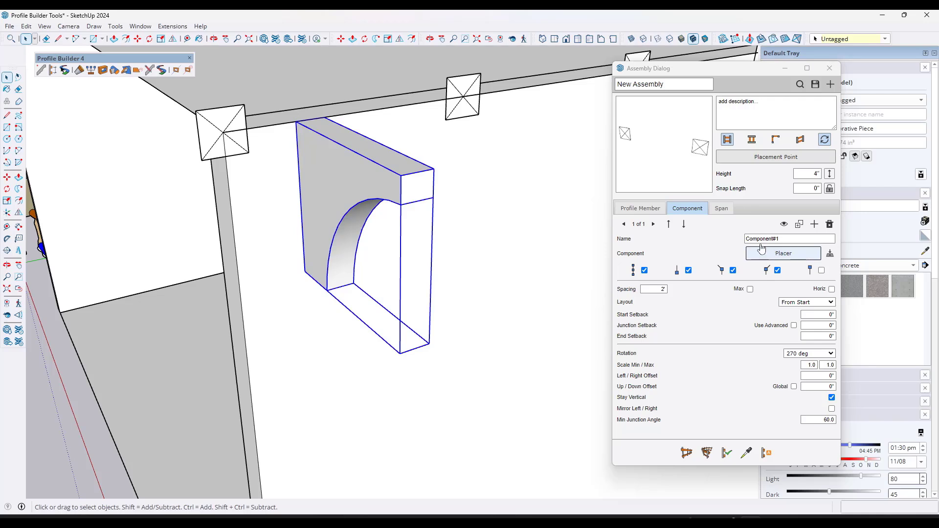
click(462, 87)
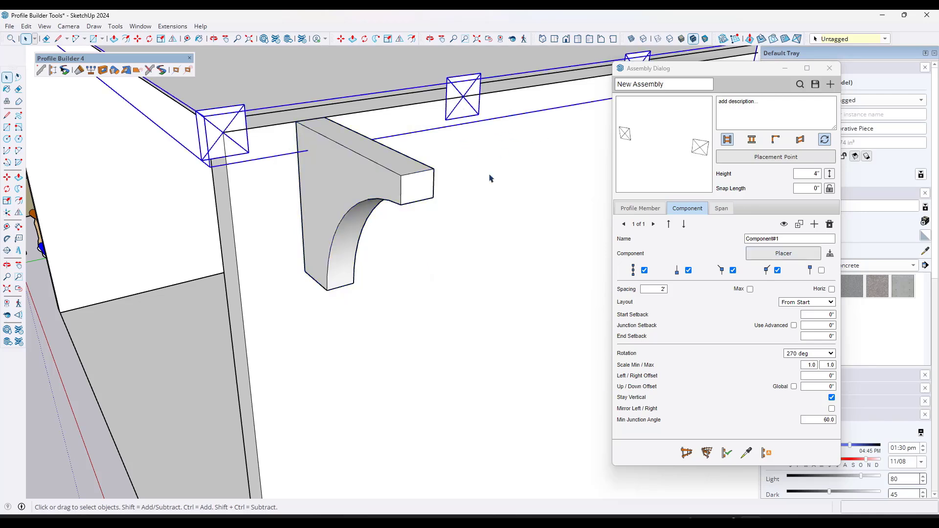
click(746, 453)
click(465, 92)
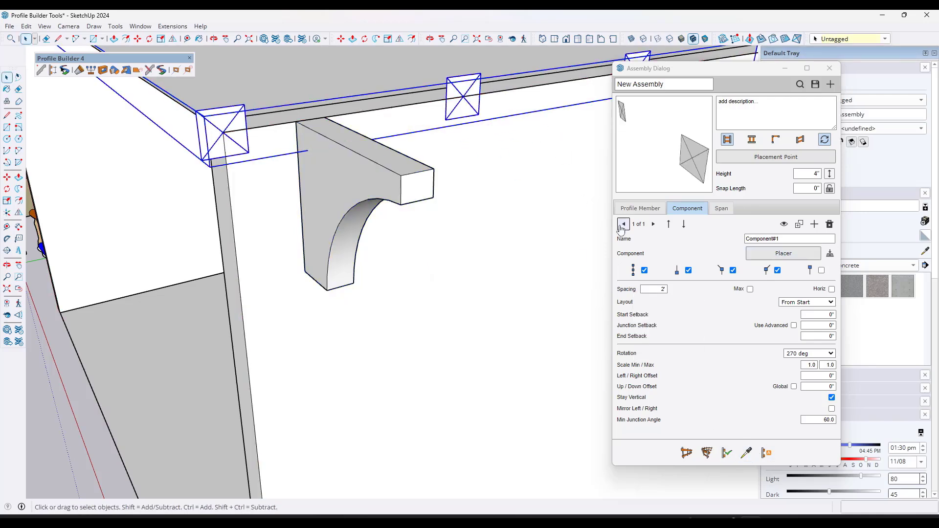
click(783, 253)
click(318, 196)
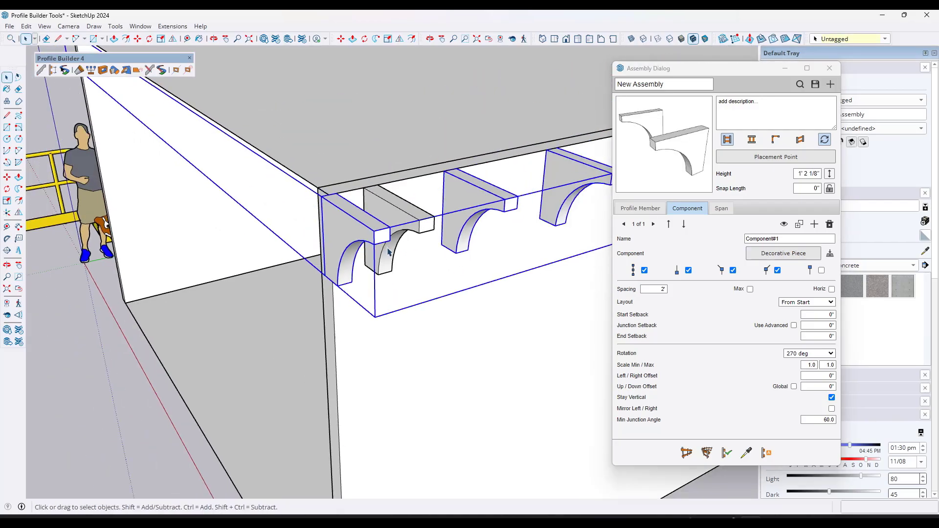
scroll(389, 252, down, 9)
middle_drag(445, 237, 506, 185)
scroll(387, 206, up, 3)
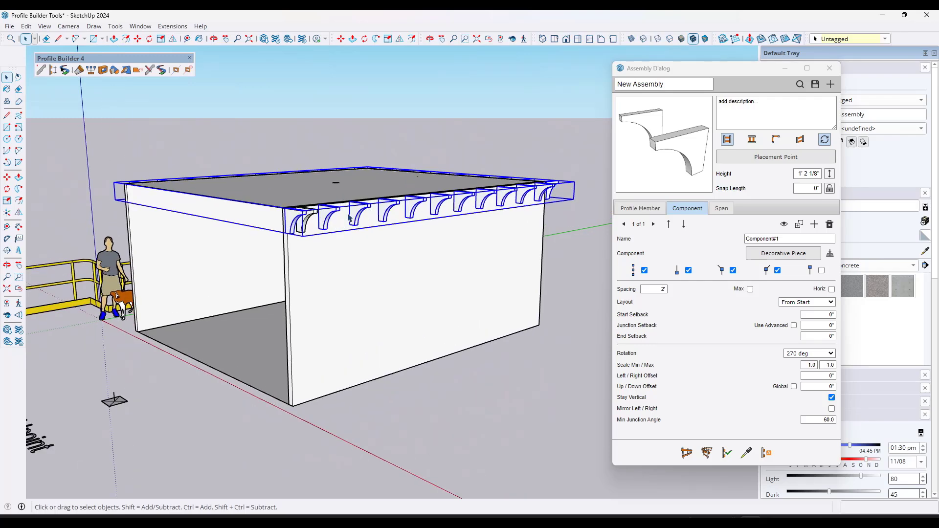
- Load the attributes of the four-marker assembly in the Spacing Tools group without saving the current assembly
scroll(350, 216, down, 10)
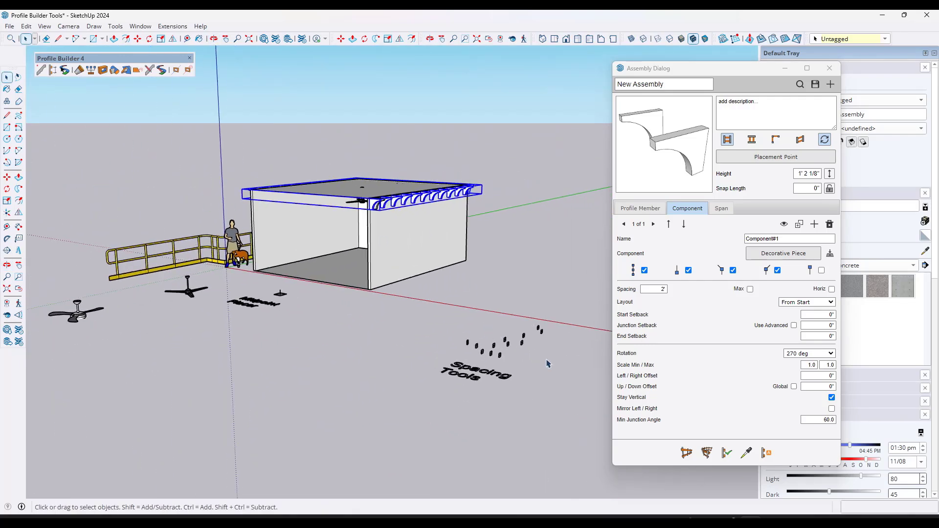
scroll(519, 368, up, 4)
click(431, 346)
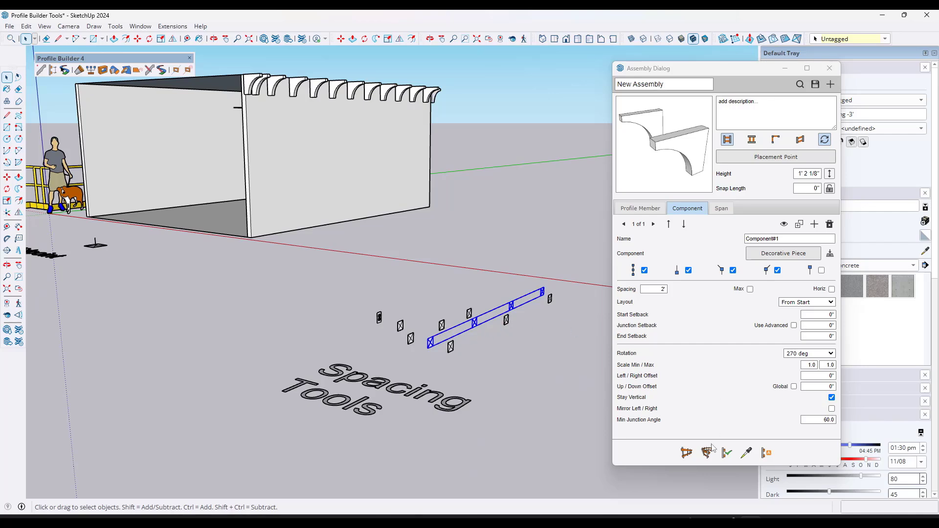
click(746, 453)
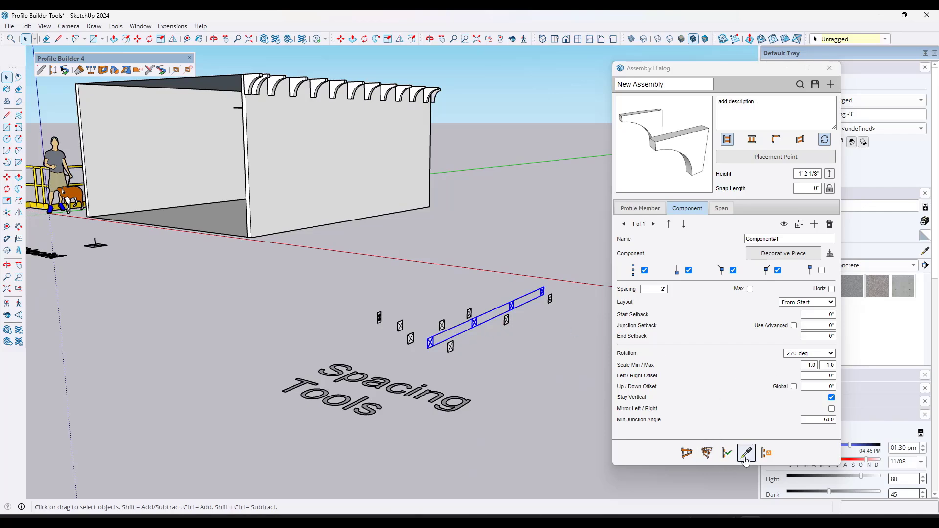
click(440, 339)
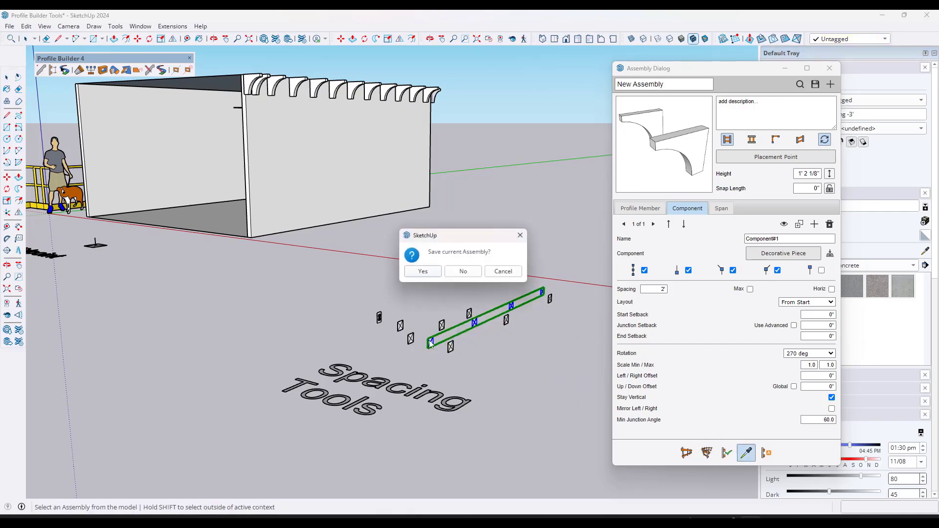
click(465, 274)
- Load the Spacing -4' assembly from the Profile Builder Tools folder
shift+middle_drag(518, 306, 489, 311)
middle_drag(489, 311, 493, 329)
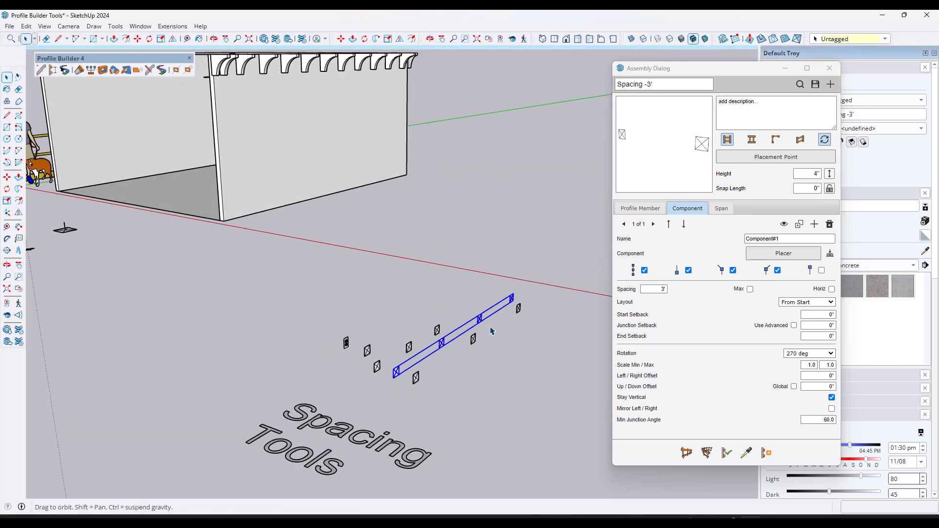
scroll(489, 340, up, 2)
middle_drag(486, 369, 465, 341)
click(800, 84)
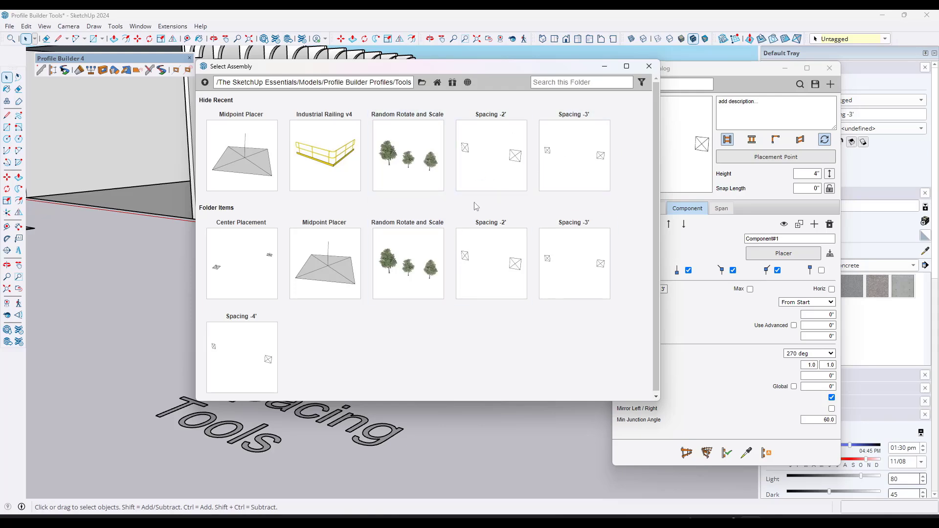
scroll(343, 220, down, 1)
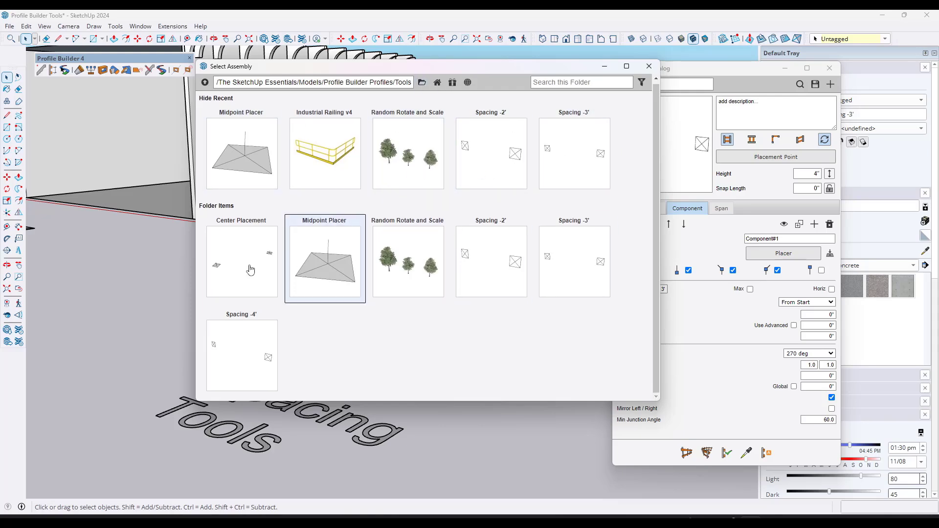
click(269, 376)
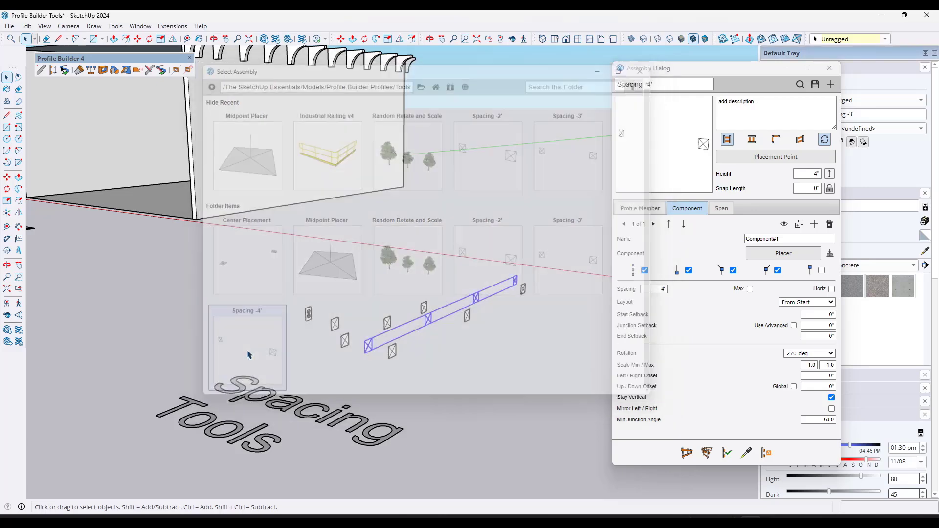
- Build a straight run of the Spacing -4' assembly on the ground behind the existing spacer rows
click(686, 452)
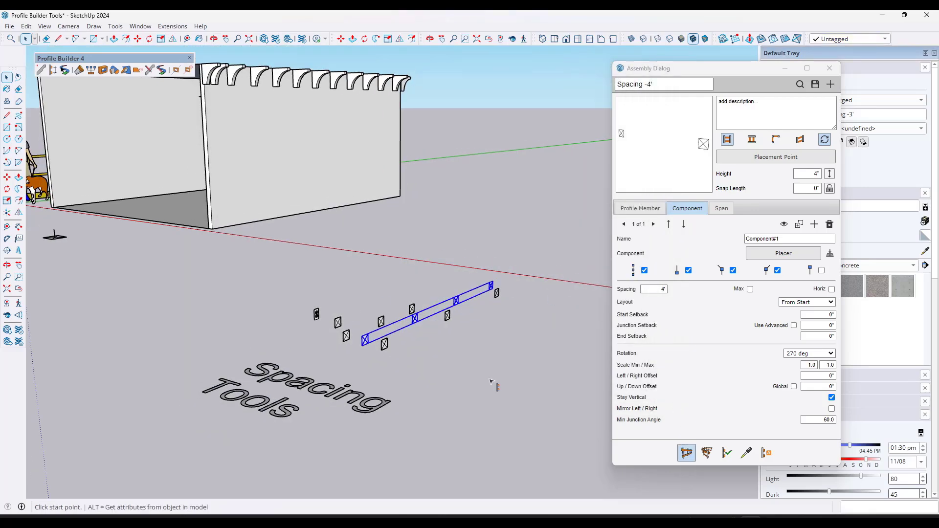
click(243, 312)
key(Escape)
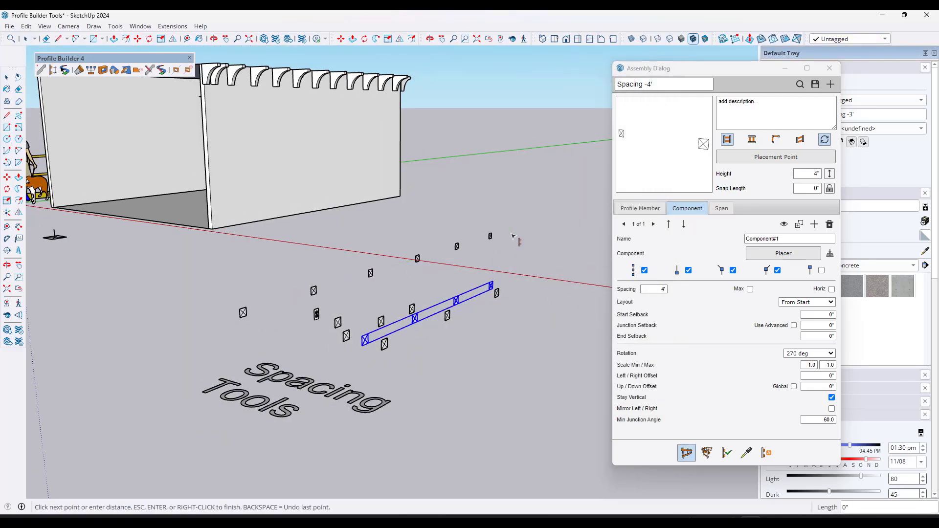
middle_drag(508, 240, 385, 320)
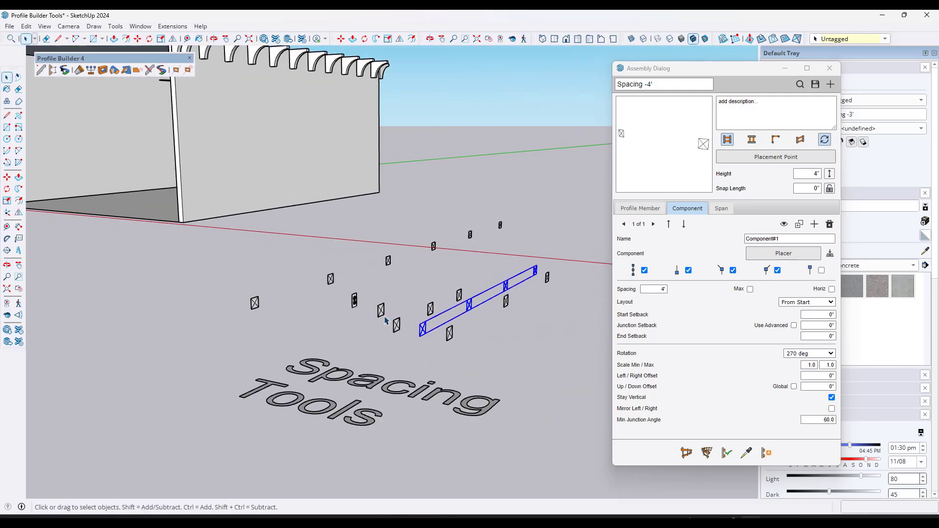
scroll(361, 246, down, 2)
middle_drag(361, 246, 399, 345)
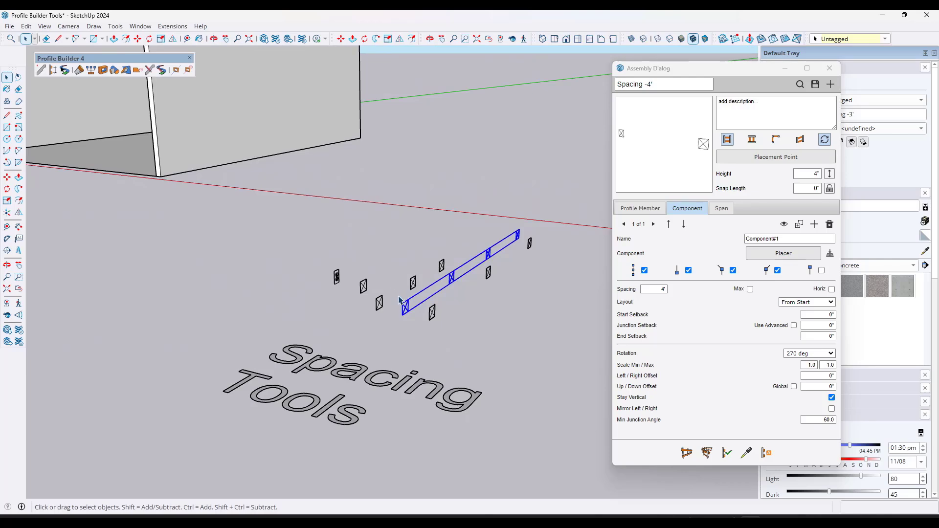
click(380, 305)
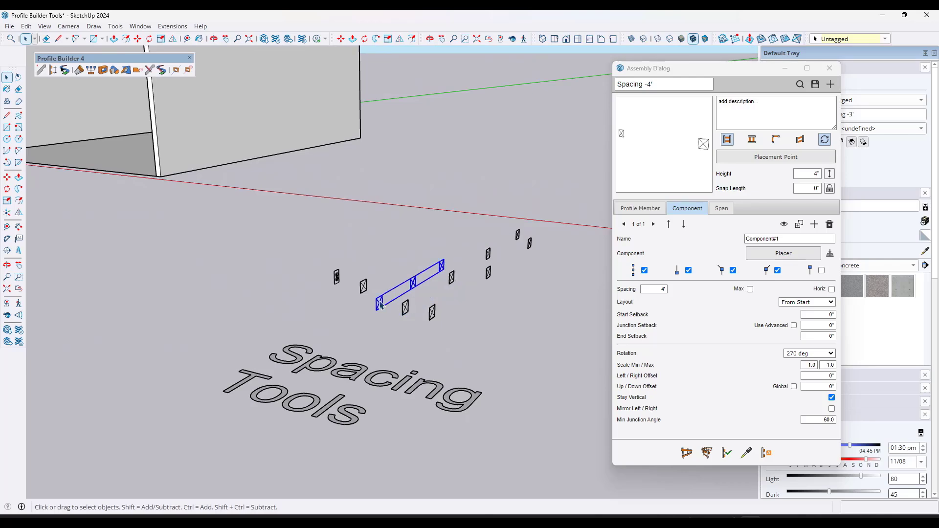
- Load the attributes of the decorative bracket assembly running along the building's roof edge
scroll(382, 305, down, 4)
scroll(276, 110, up, 5)
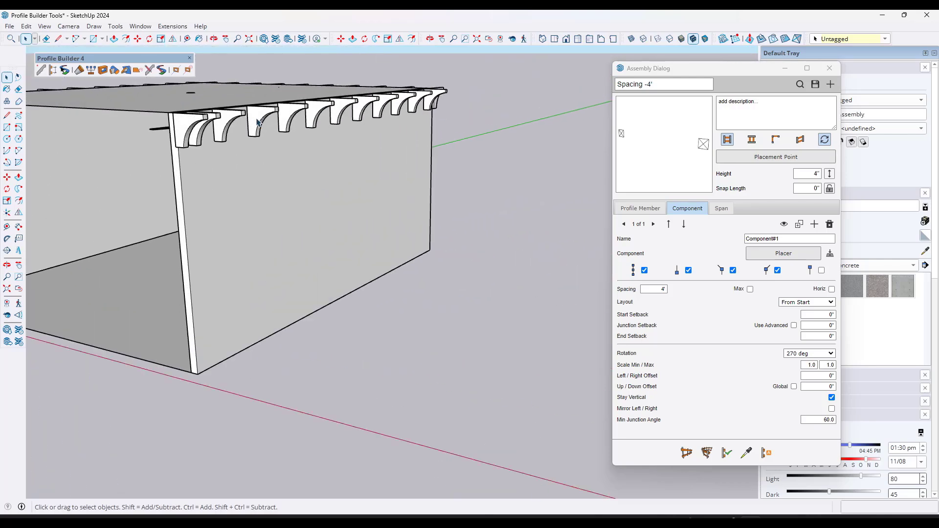
click(260, 118)
scroll(292, 189, down, 3)
scroll(291, 189, up, 3)
click(742, 459)
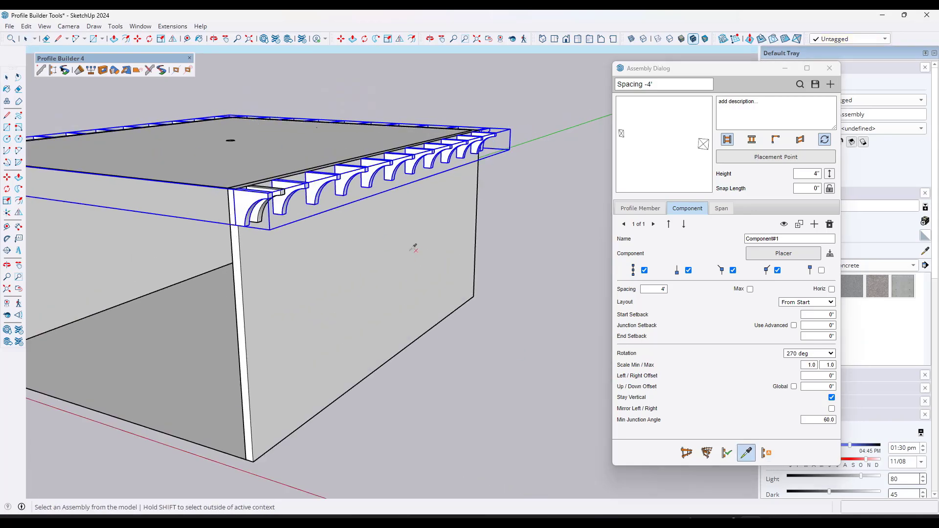
click(347, 185)
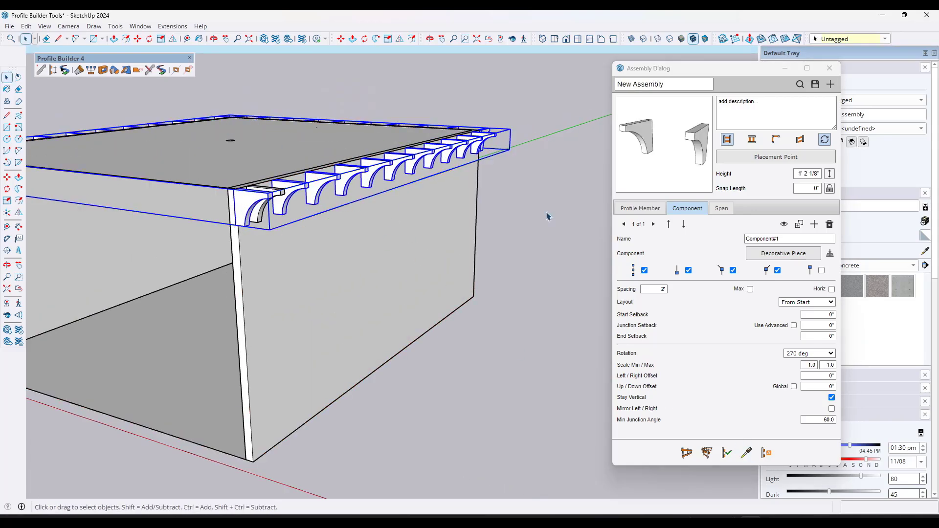
- Set the bracket spacing to 4' and apply it to the selected roof-edge assembly
double_click(652, 291)
key(Return)
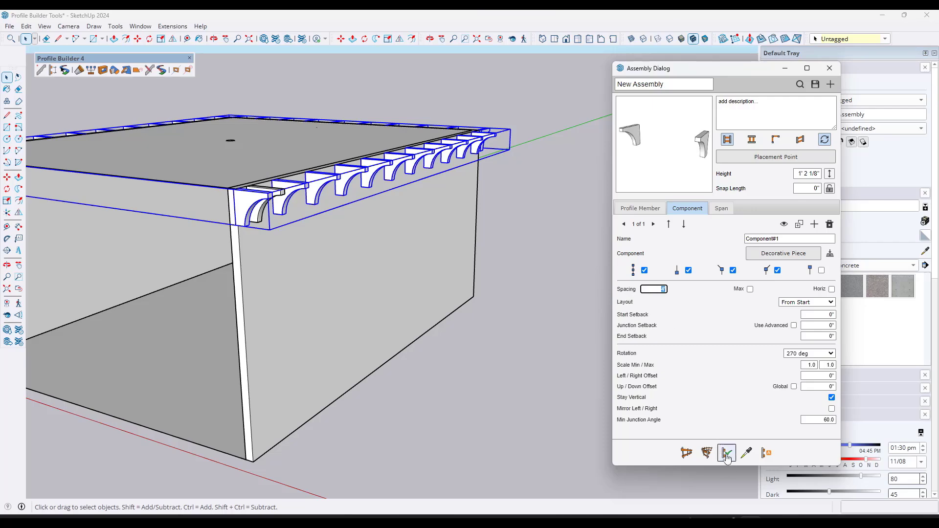
scroll(444, 203, down, 5)
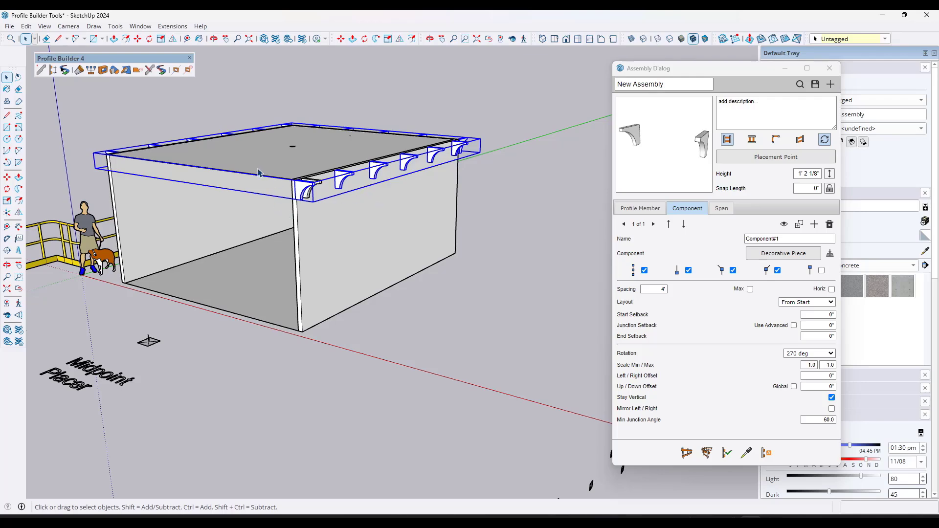
- Build a straight run of the Random Rotate and Scale tree assembly about 54' long behind the existing tree row
scroll(303, 157, down, 3)
scroll(440, 379, up, 1)
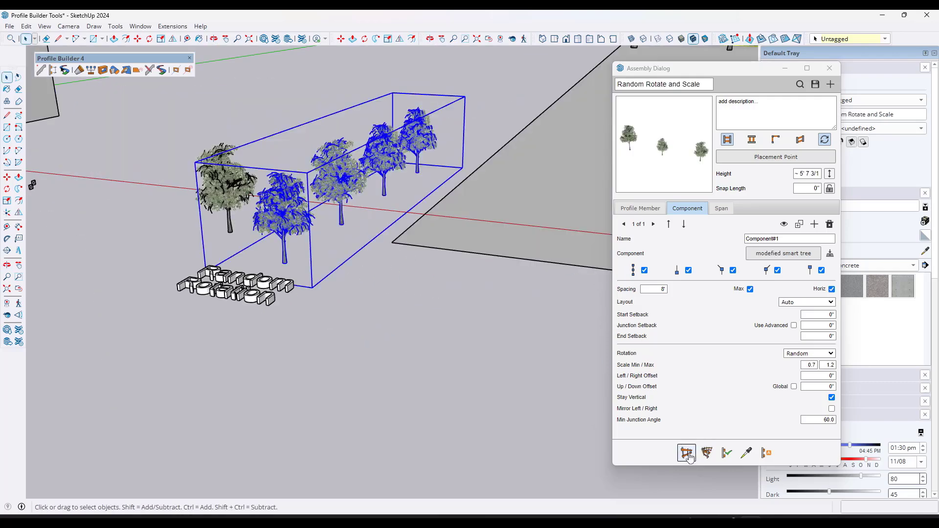
click(686, 453)
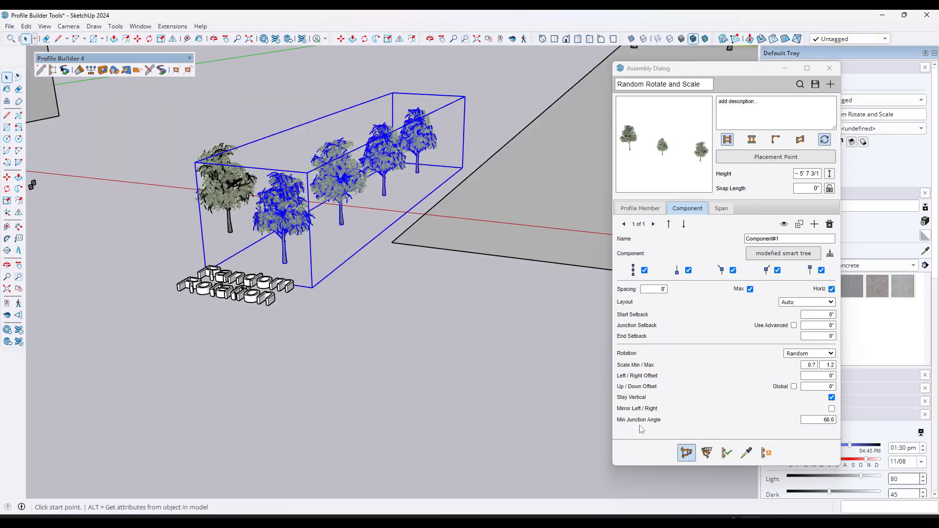
click(167, 244)
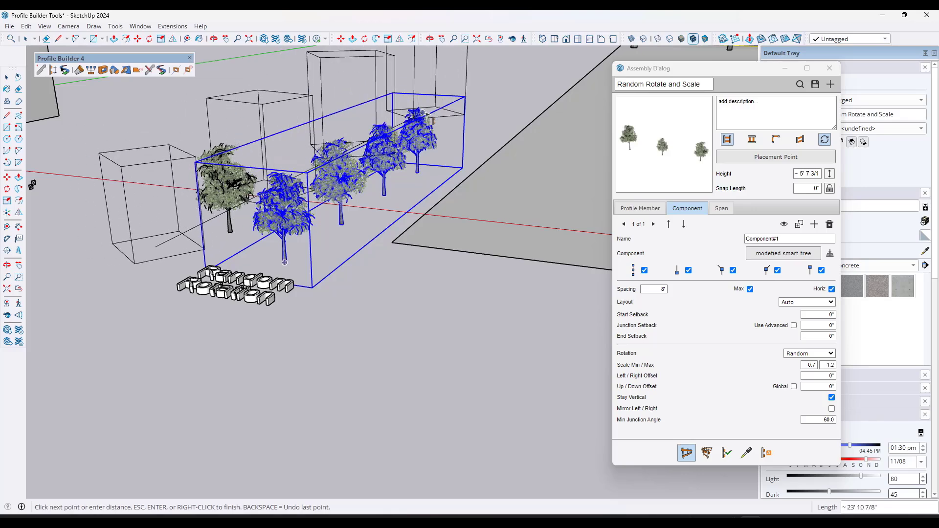
click(439, 104)
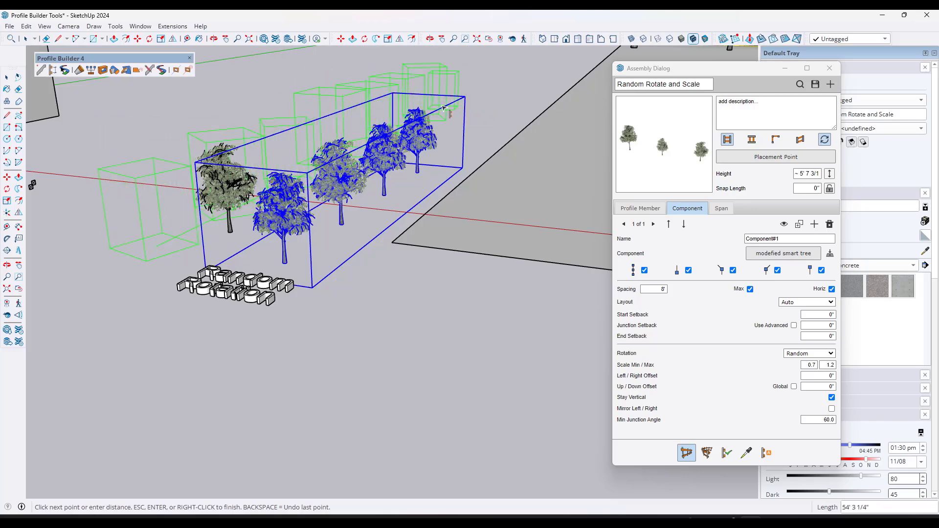
key(space)
- Examine the new tree run, then select the original tree row beside the Random Rotation label and compare its trees
middle_drag(349, 168, 260, 160)
click(259, 159)
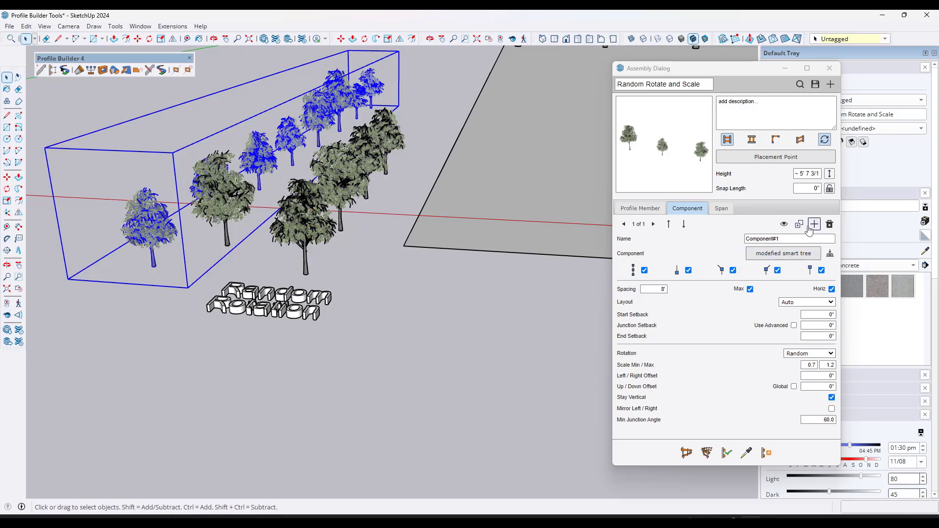
click(344, 184)
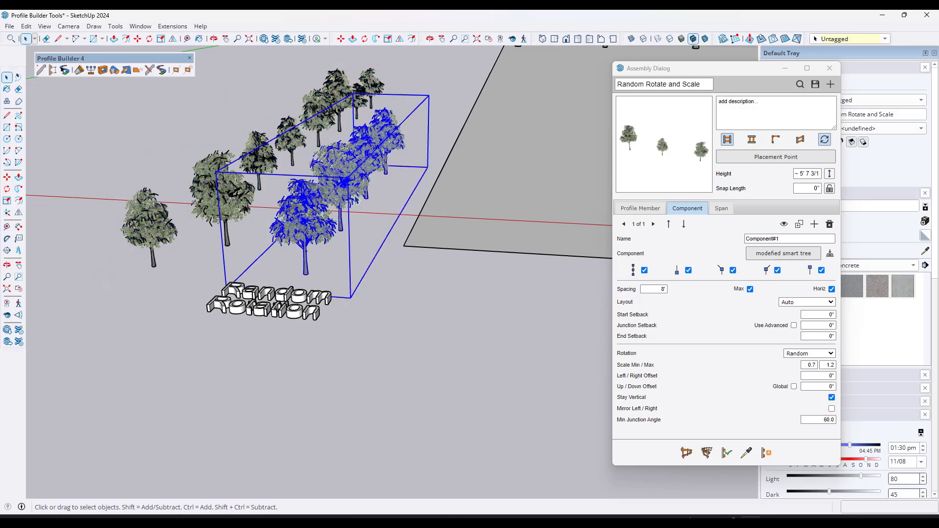
scroll(343, 196, up, 3)
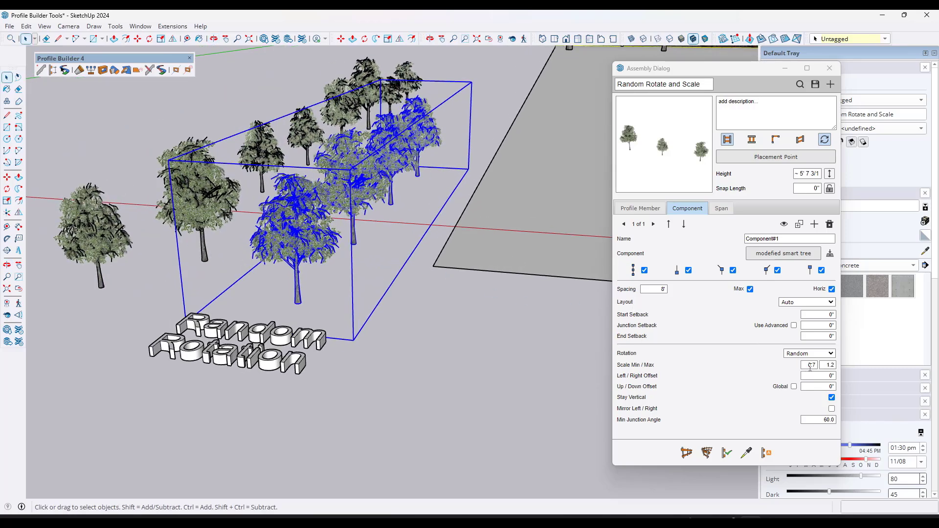
middle_drag(388, 219, 318, 215)
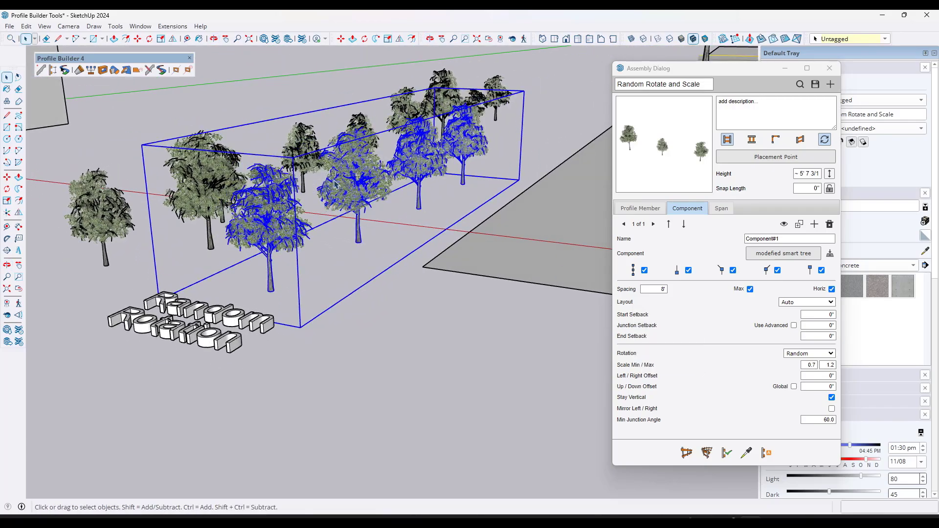
mouse_move(426, 196)
middle_down()
mouse_move(420, 161)
mouse_move(361, 176)
mouse_move(423, 197)
middle_up()
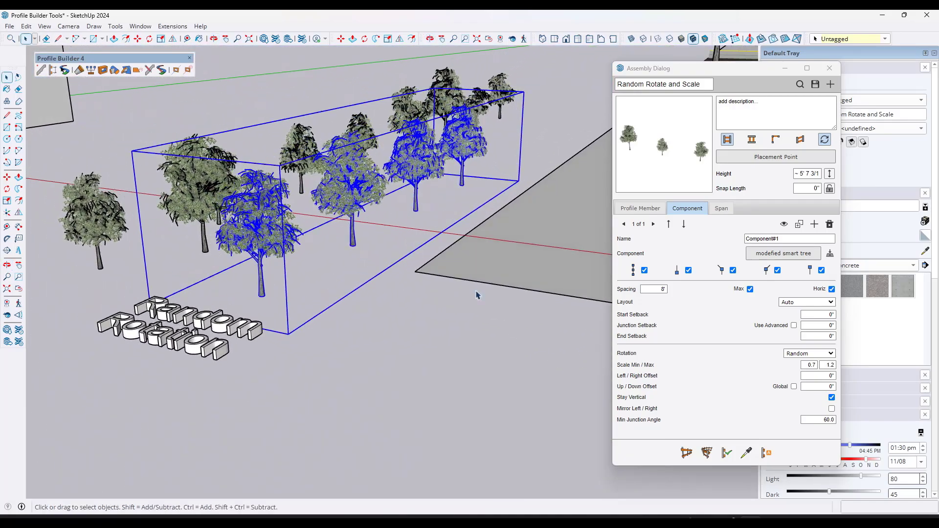
- Reapply the Random Rotate and Scale attributes to the original tree row repeatedly to reshuffle its trees' rotation and size
click(725, 454)
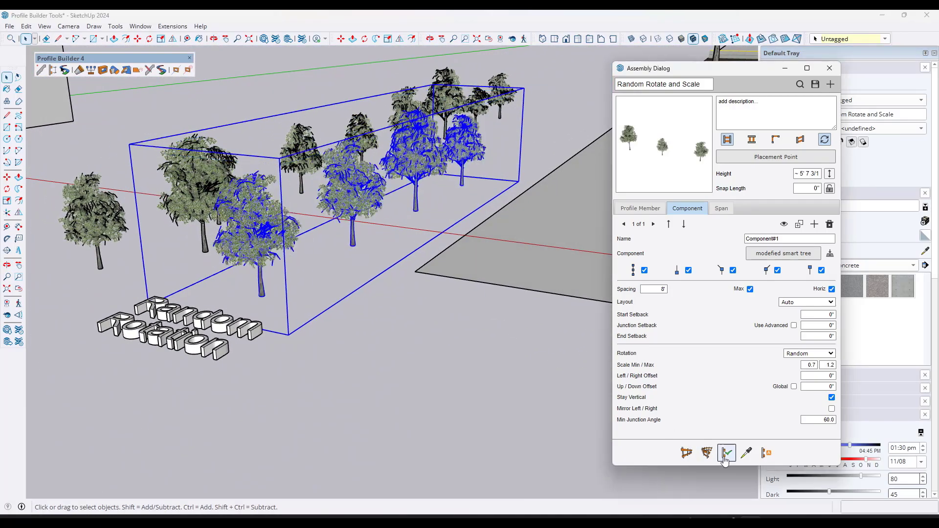
click(725, 454)
click(725, 453)
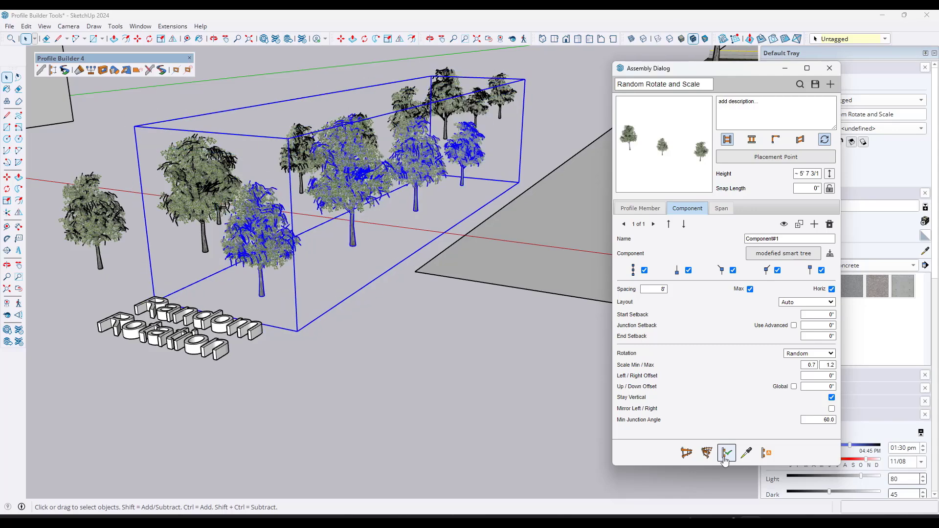
click(725, 453)
click(725, 454)
click(725, 454)
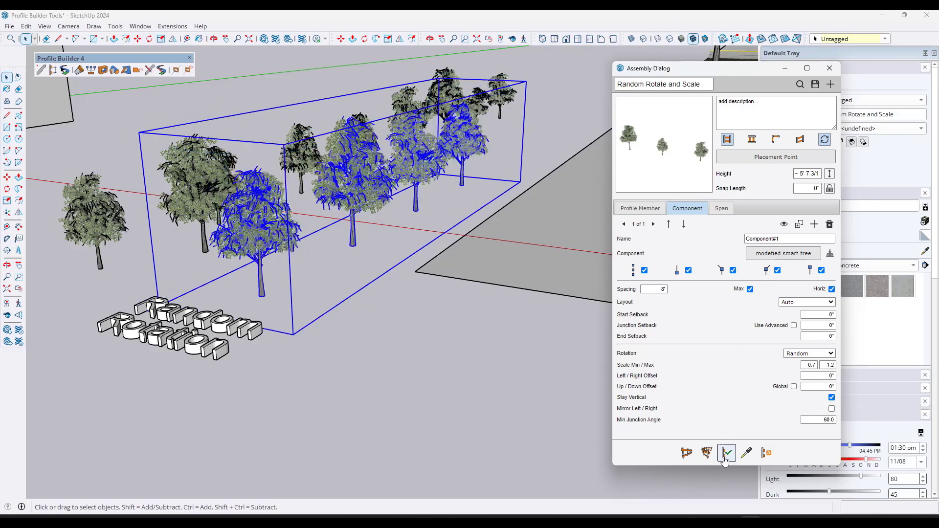
click(725, 454)
click(726, 453)
click(725, 454)
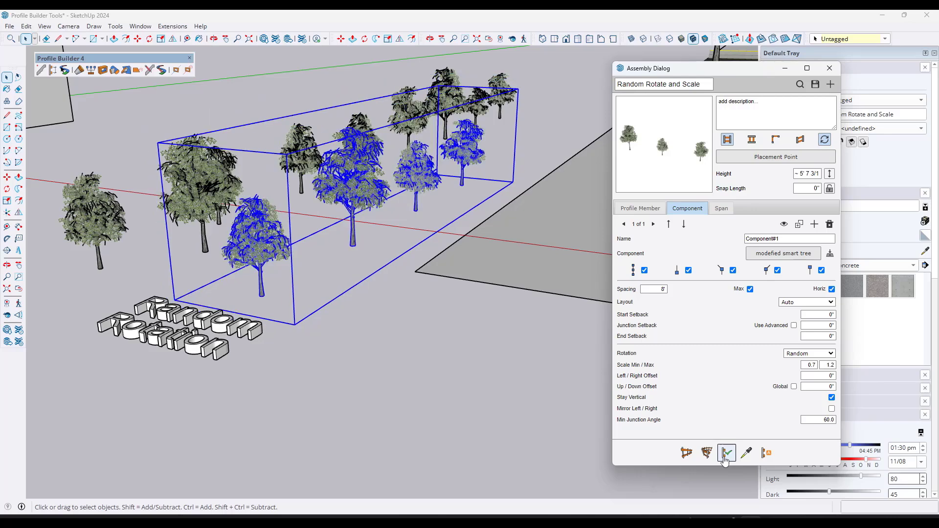
click(725, 454)
click(725, 455)
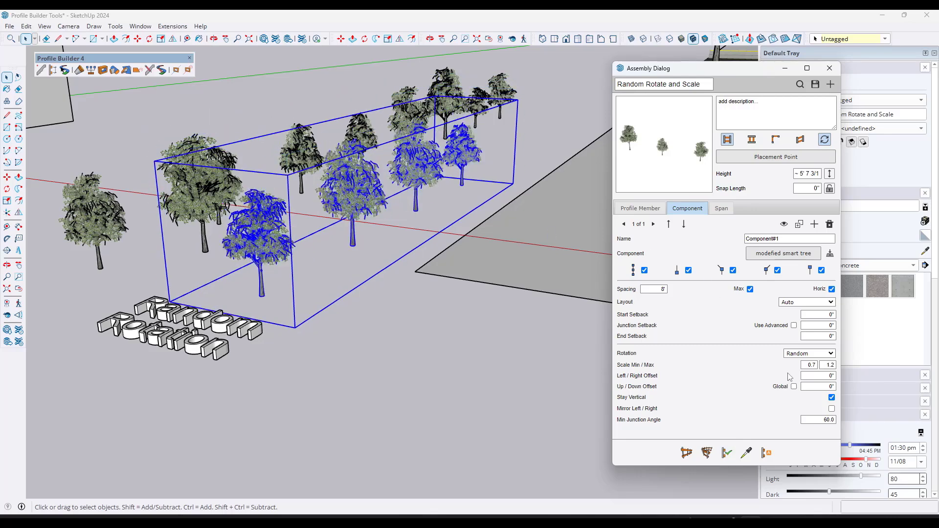
- Set the tree component's rotation to 0 deg and minimum and maximum scale to 1.0, and apply it to the original row
click(798, 356)
click(807, 364)
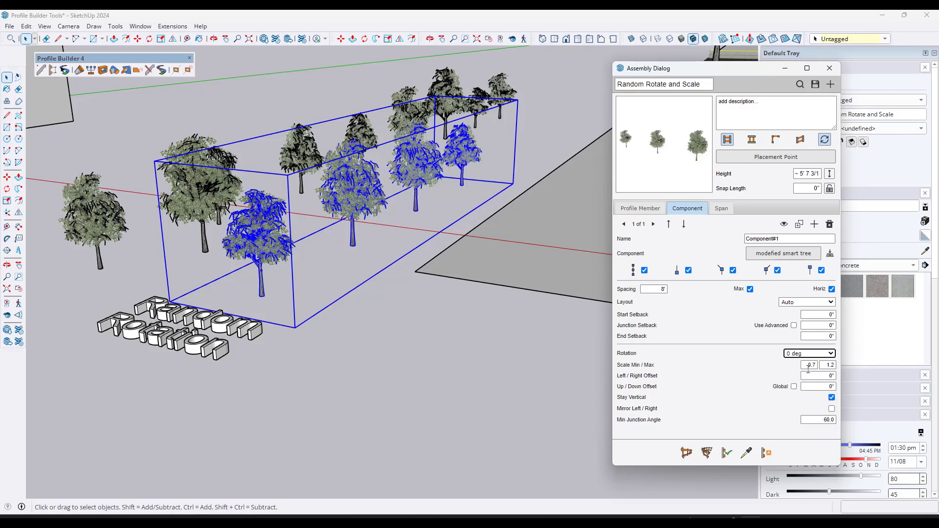
double_click(807, 365)
text(1)
key(Tab)
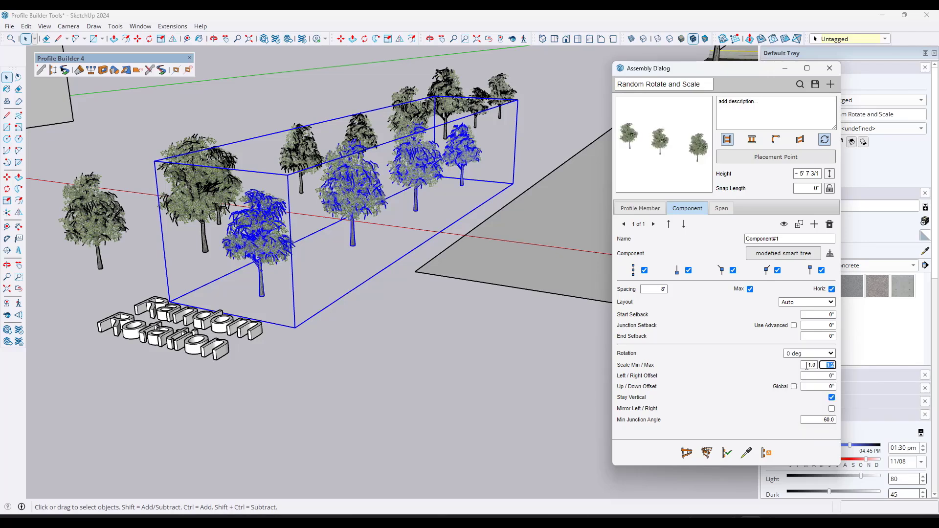
click(728, 460)
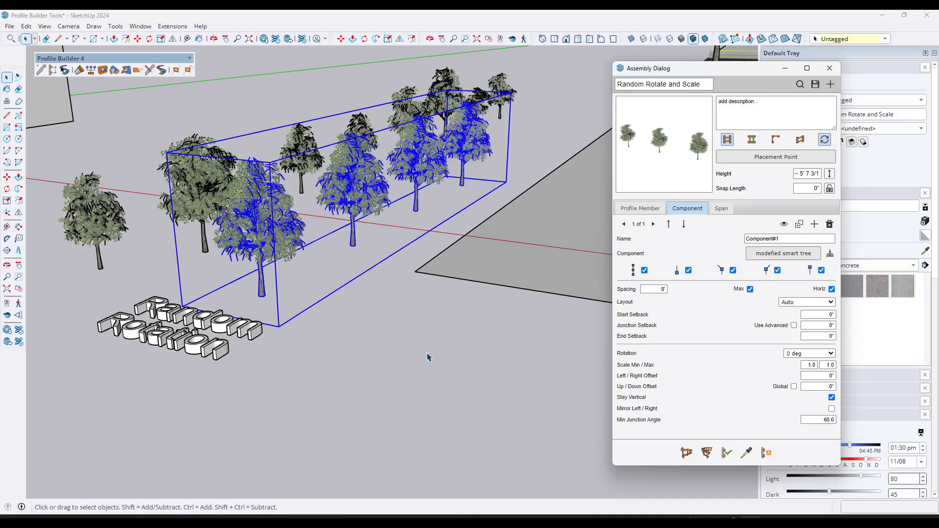
middle_drag(367, 235, 346, 221)
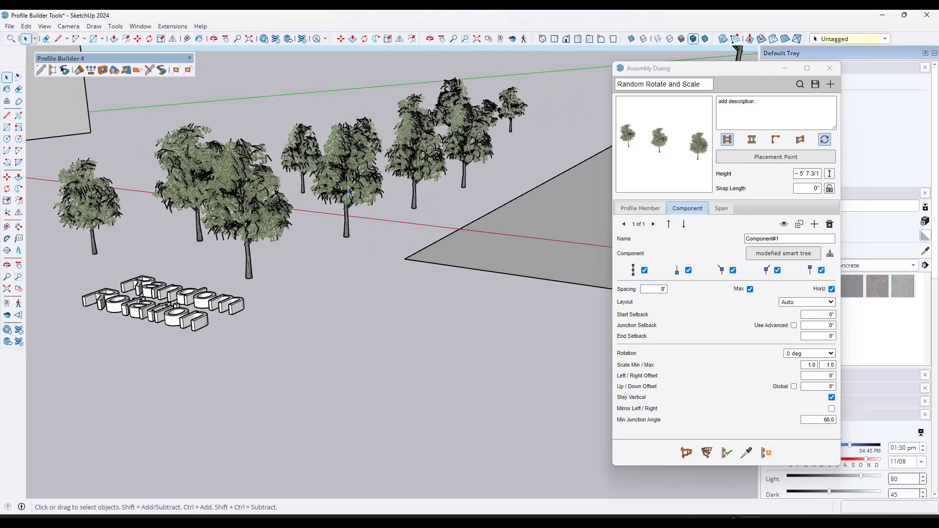
click(345, 222)
middle_drag(244, 217, 297, 221)
scroll(213, 264, down, 6)
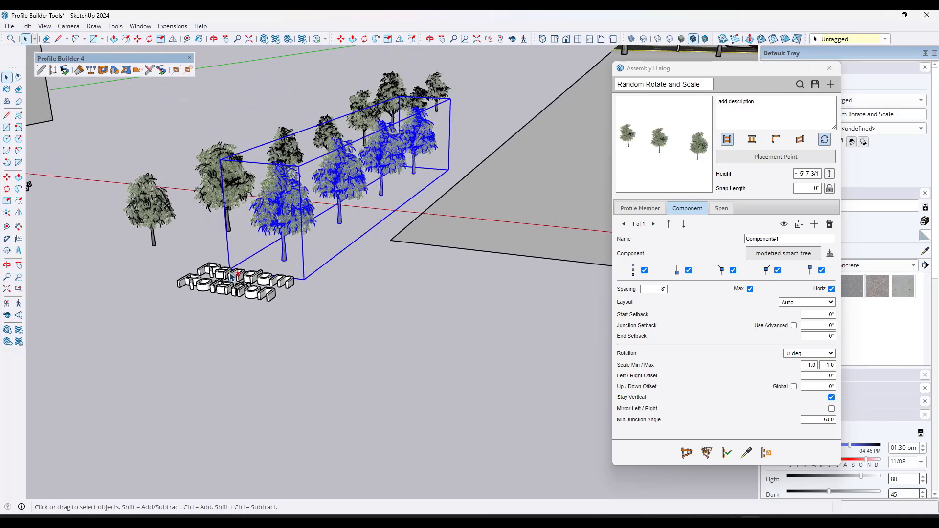
- Try to build a run of the 8' spaced, unscaled tree assembly along the outer sidewalk edge of one intersection road
scroll(230, 182, down, 3)
middle_drag(229, 182, 358, 324)
click(690, 455)
middle_drag(541, 236, 531, 270)
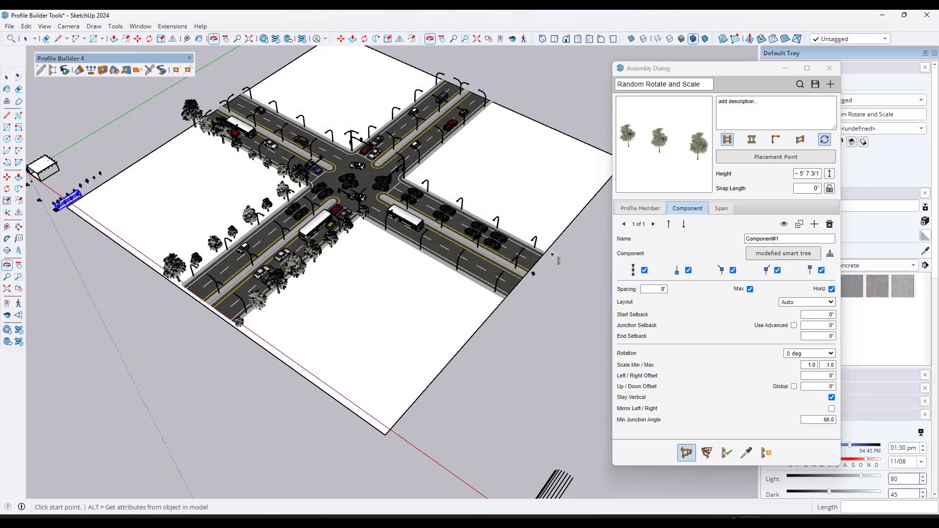
scroll(533, 264, up, 3)
click(550, 245)
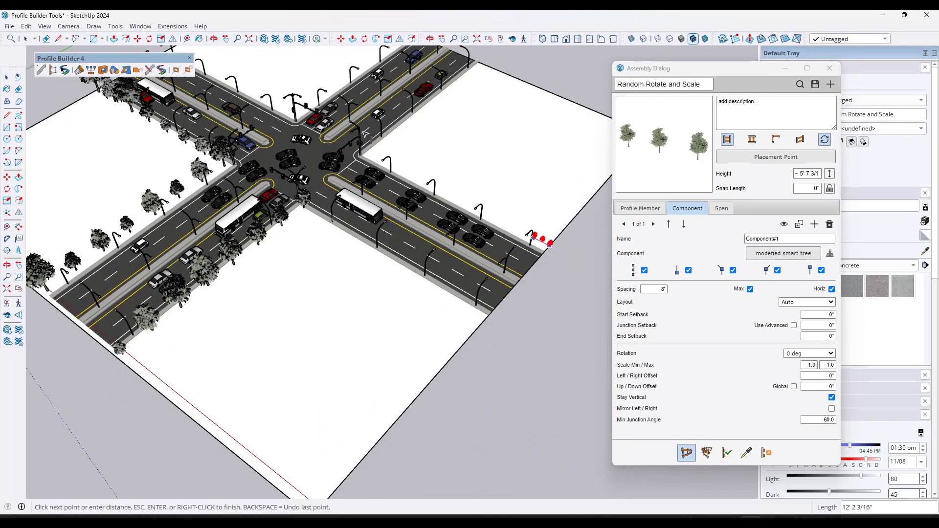
click(377, 155)
key(Return)
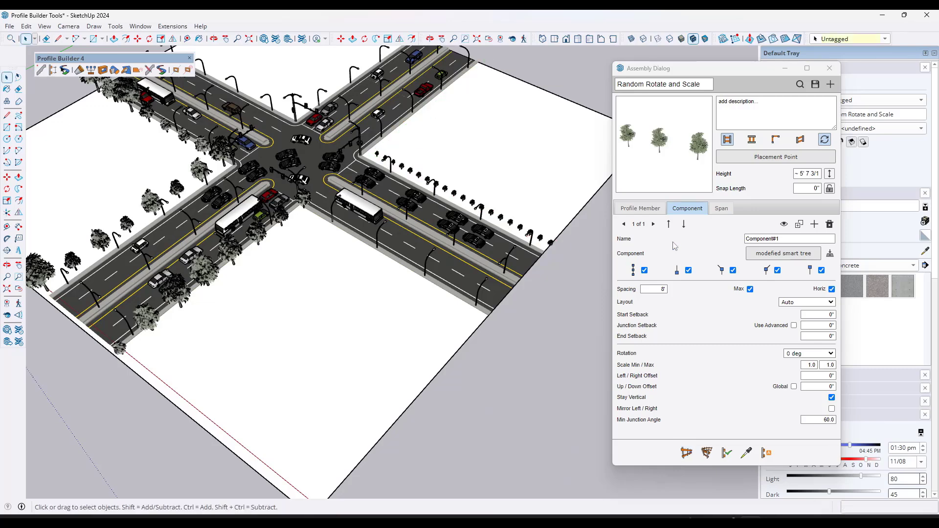
key(ctrl+z)
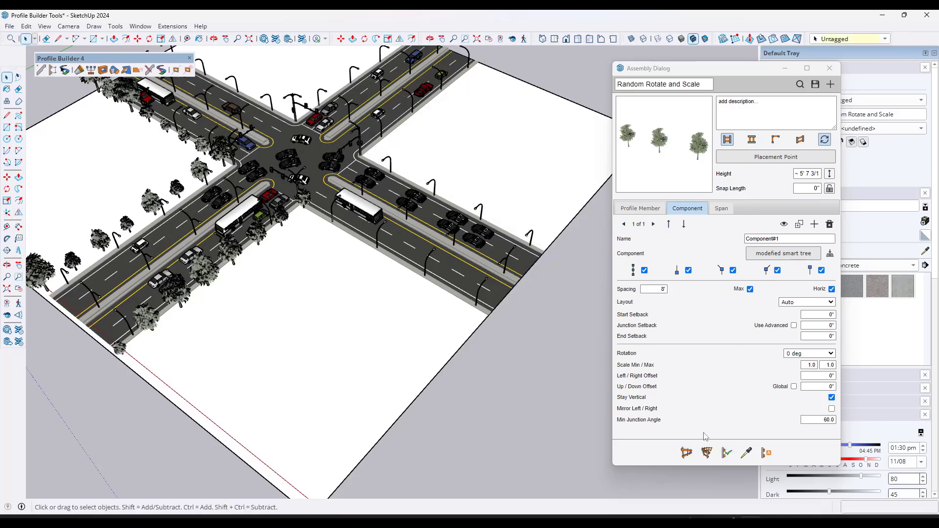
- Load the attributes of the existing roadside tree row at the intersection without saving the current assembly
click(746, 453)
click(357, 243)
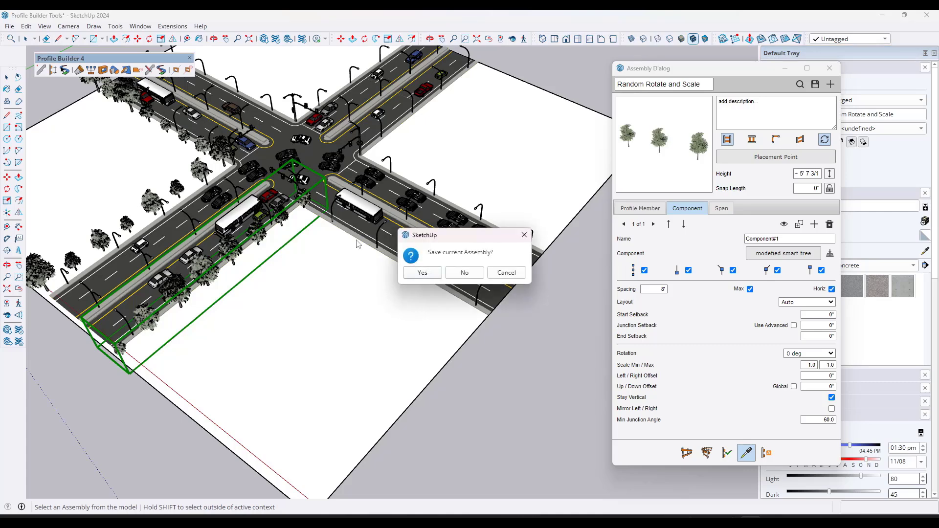
click(455, 275)
- Build a tree run along one road's sidewalk edge, around the intersection corner and out to the adjoining road's far end
click(686, 452)
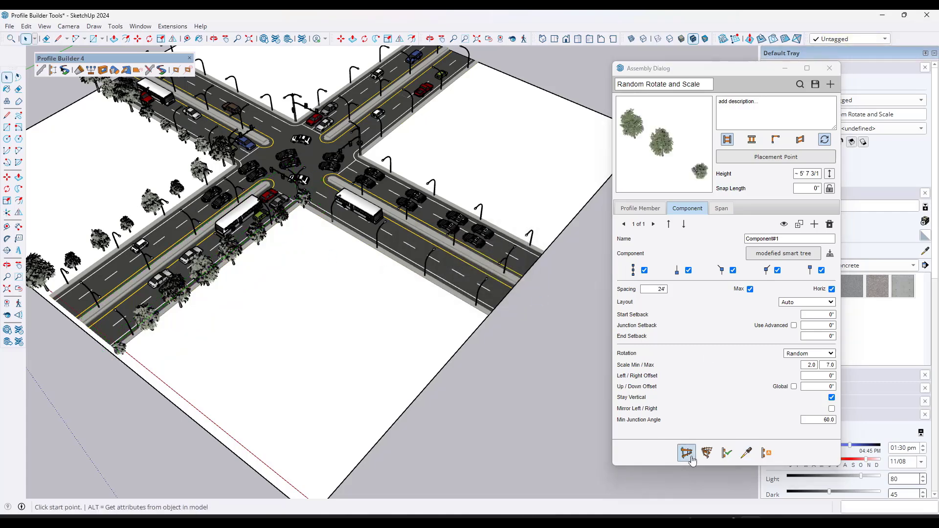
click(551, 242)
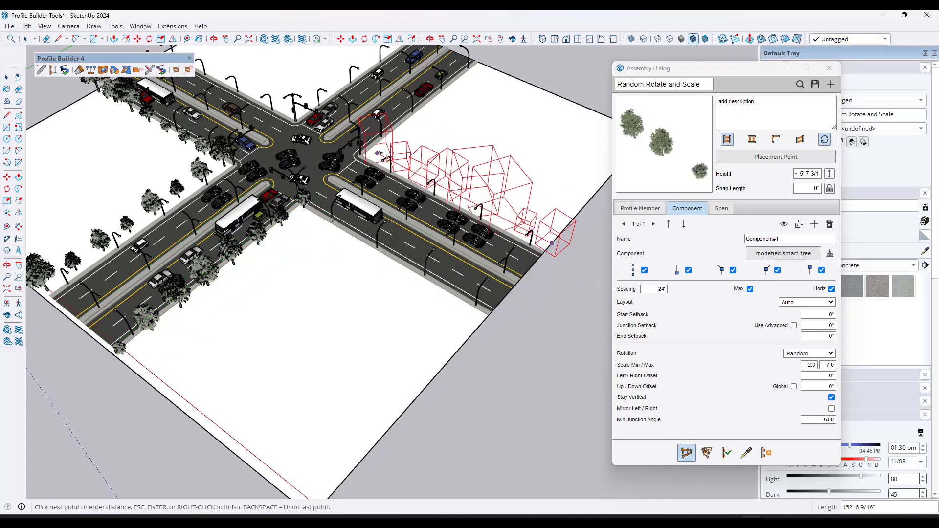
click(362, 154)
click(485, 65)
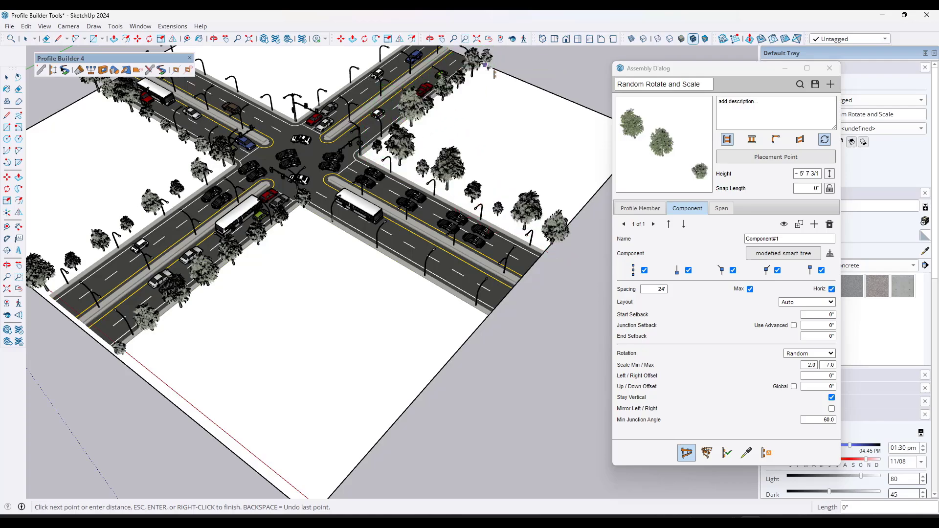
shift+middle_drag(289, 103, 525, 224)
key(space)
scroll(482, 176, up, 3)
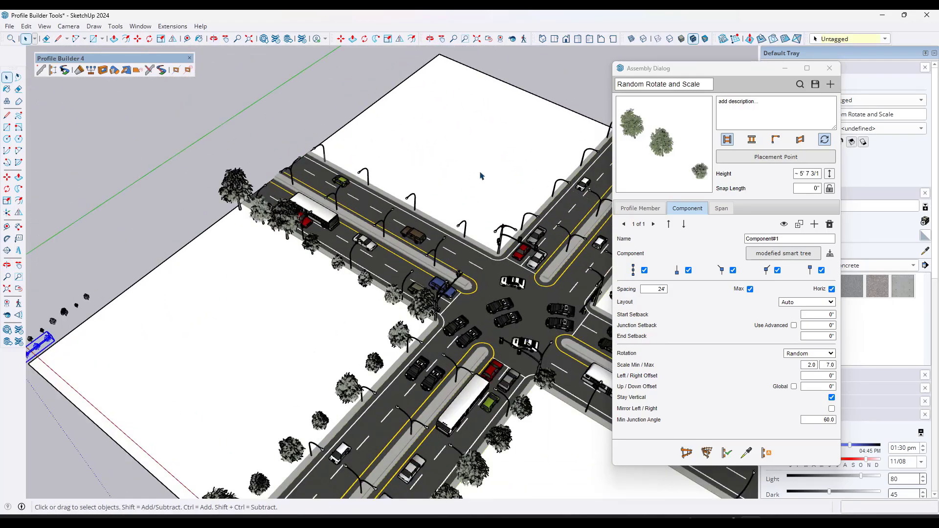
- Build a tree run around the remaining corner block, from one road's far end around the intersection corner to the adjoining road's far end
shift+middle_drag(468, 170, 300, 141)
click(686, 453)
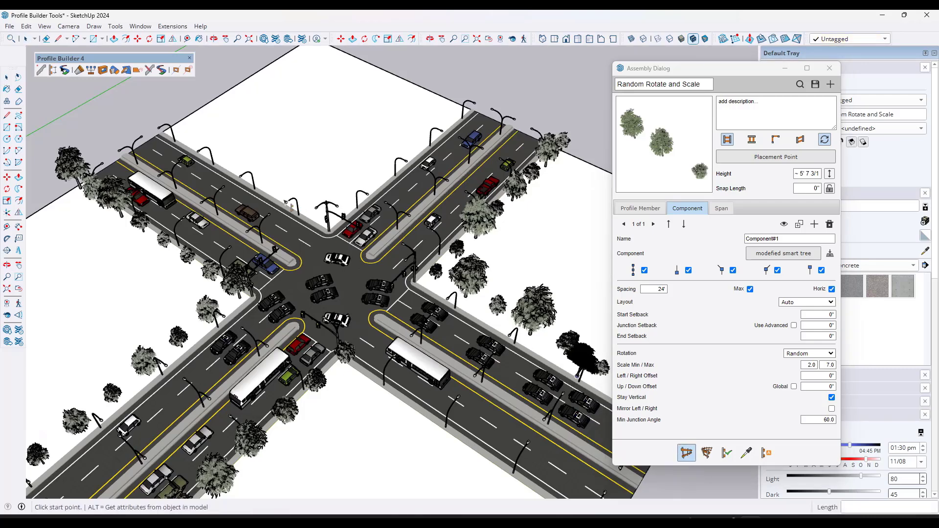
click(179, 119)
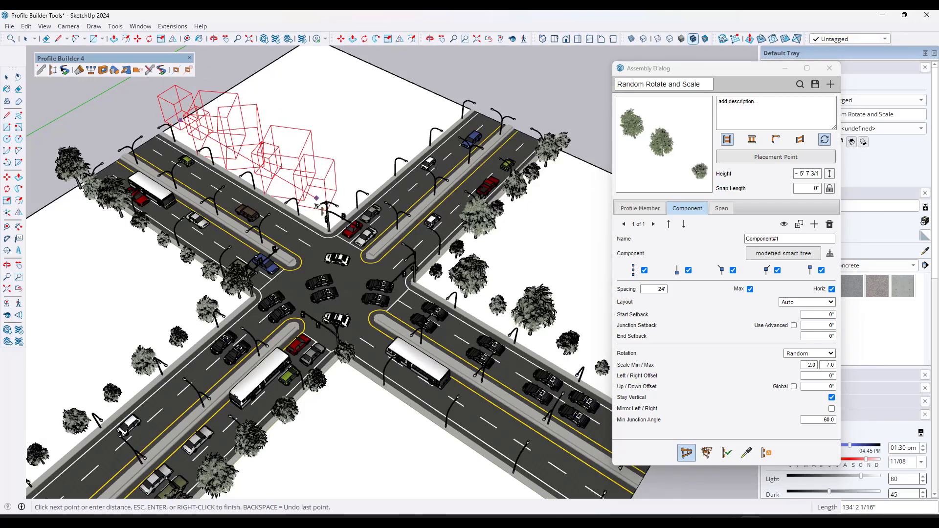
click(326, 215)
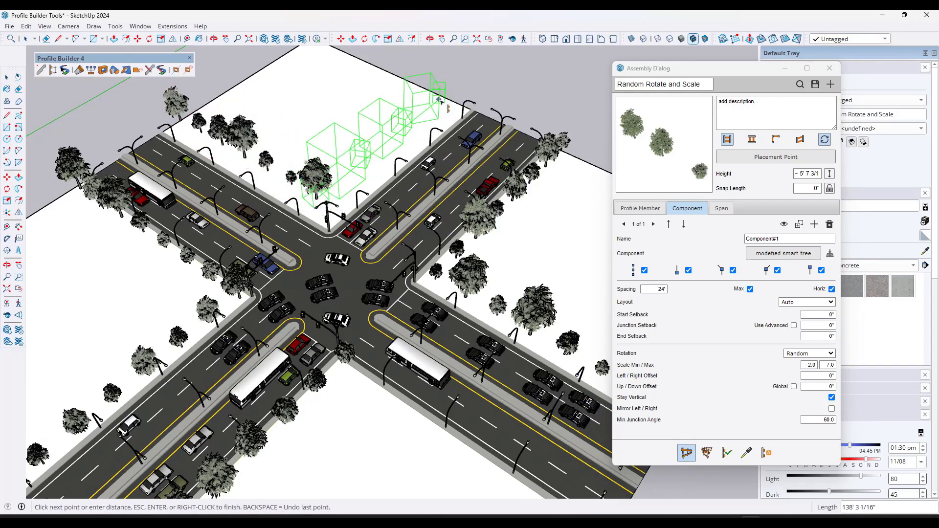
click(438, 100)
key(space)
- Select all four roadside tree runs and reapply the Random Rotate and Scale assembly several times to reshuffle the trees
click(405, 115)
scroll(481, 149, down, 2)
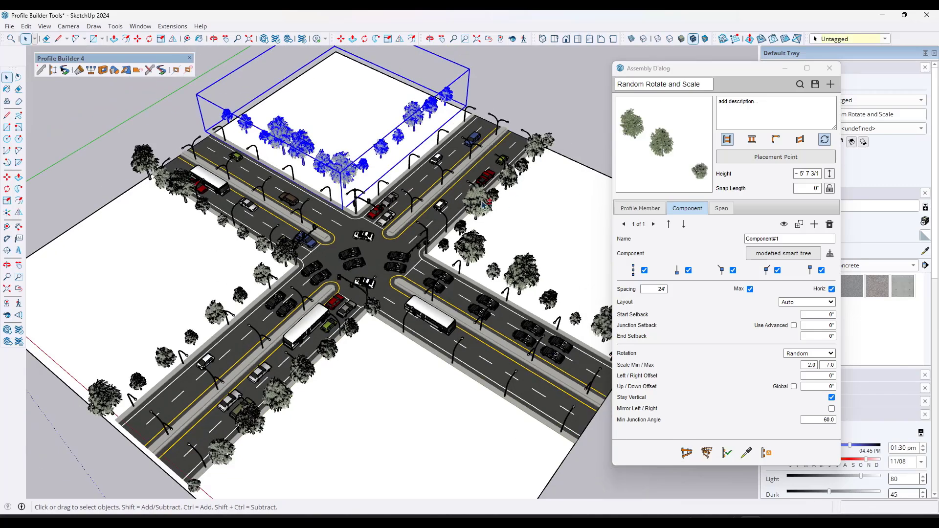
ctrl+click(428, 258)
ctrl+click(333, 353)
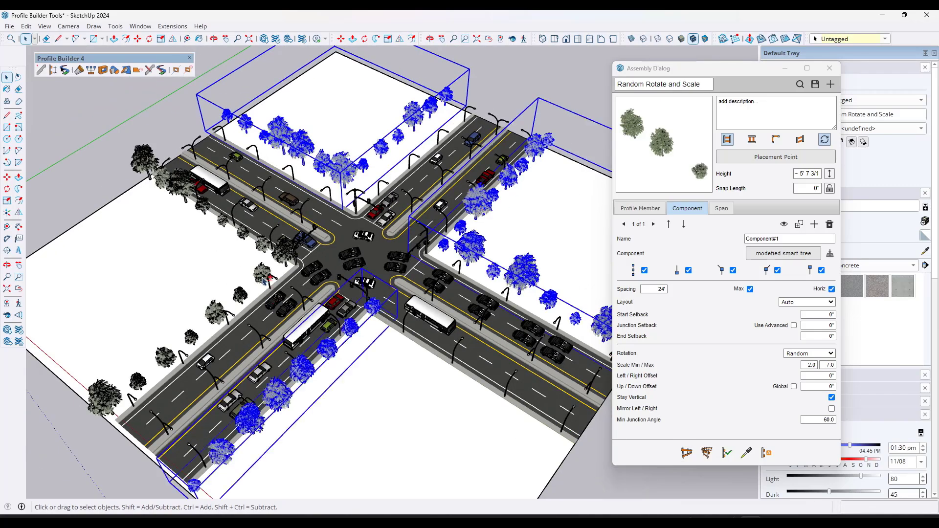
ctrl+click(264, 276)
middle_drag(267, 279, 441, 354)
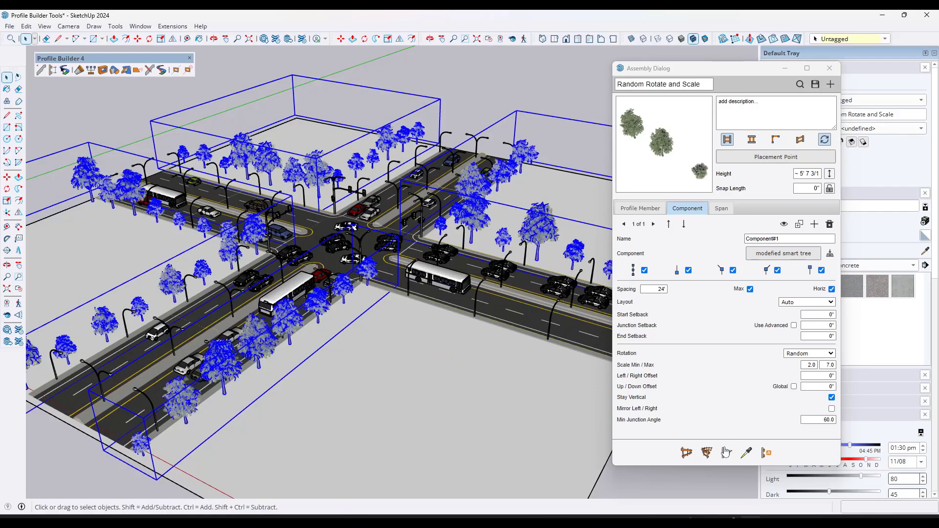
click(726, 453)
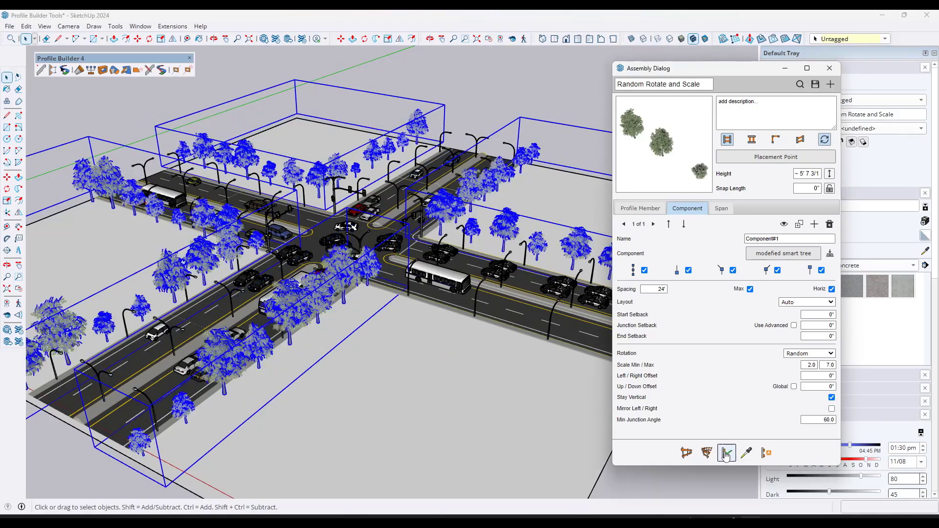
click(725, 453)
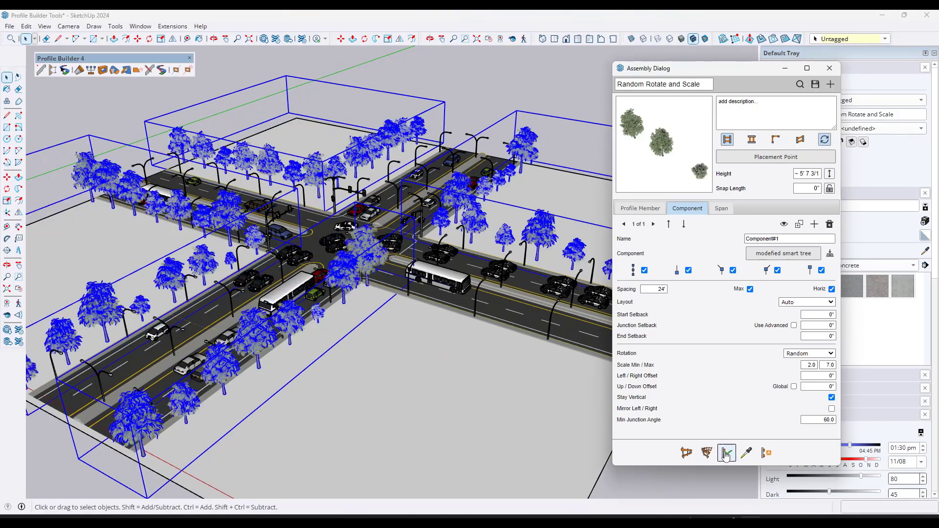
click(726, 452)
click(726, 455)
mouse_move(493, 234)
middle_down()
mouse_move(415, 207)
mouse_move(487, 221)
middle_up()
scroll(487, 221, down, 2)
middle_drag(381, 158, 445, 160)
scroll(445, 160, up, 2)
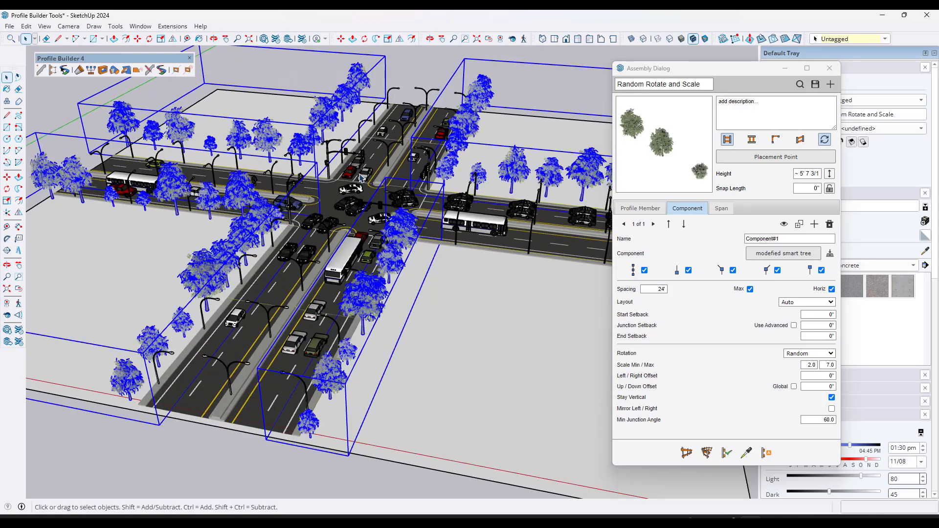
shift+middle_drag(369, 237, 294, 261)
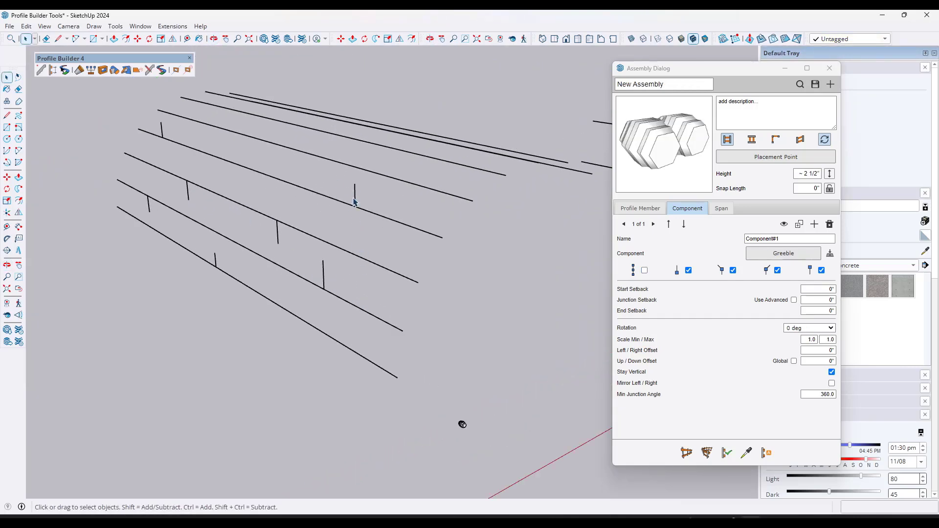
- Open the group of lines and draw two short vertical edges rising from one of the middle long lines
double_click(330, 161)
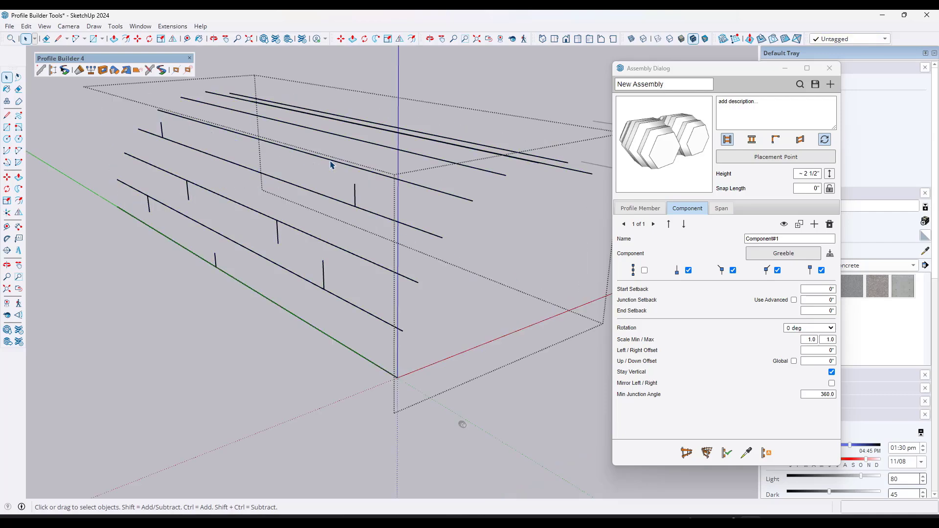
key(l)
click(324, 158)
click(323, 145)
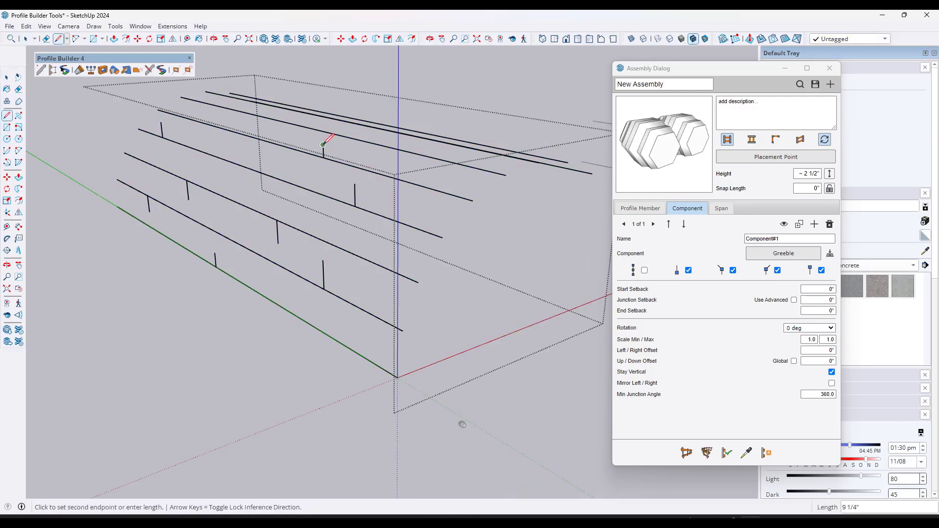
key(space)
key(l)
click(225, 129)
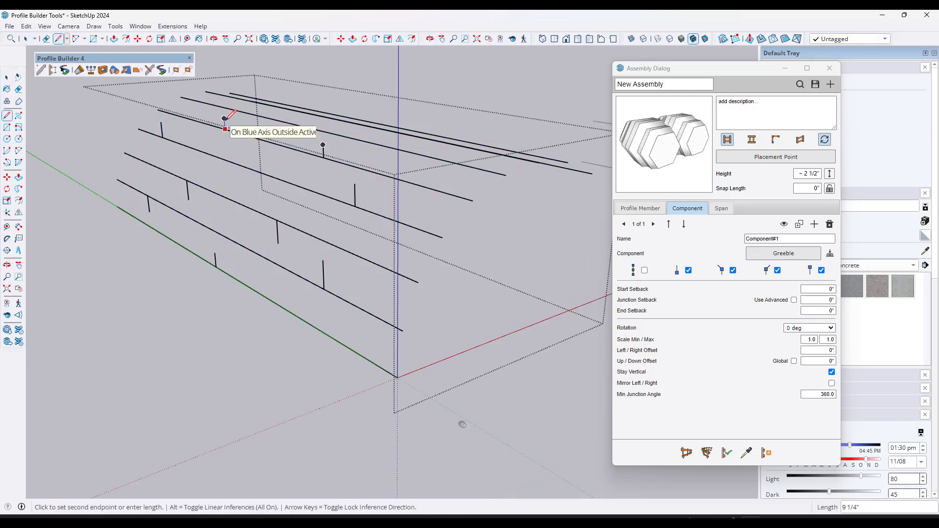
click(224, 119)
key(space)
- Draw two taller vertical edges rising from the rear long lines and close the group
key(l)
click(336, 135)
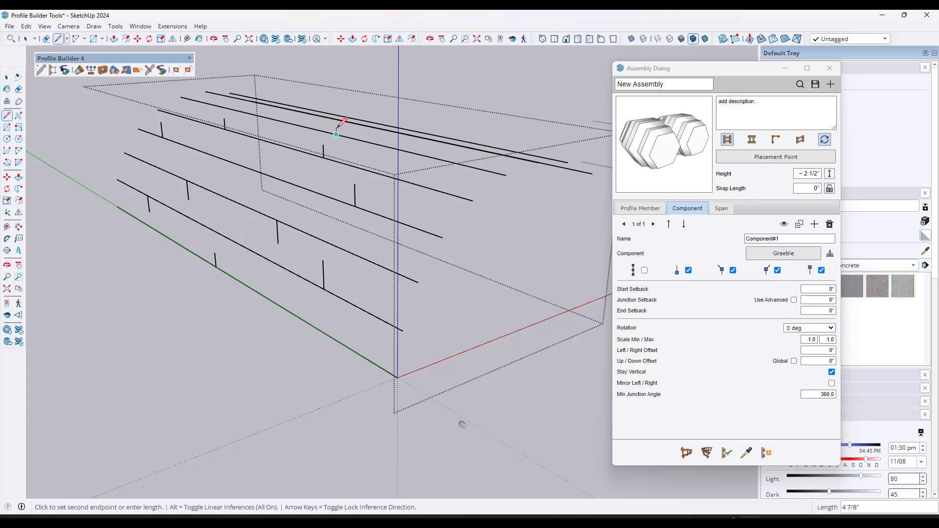
click(335, 100)
key(l)
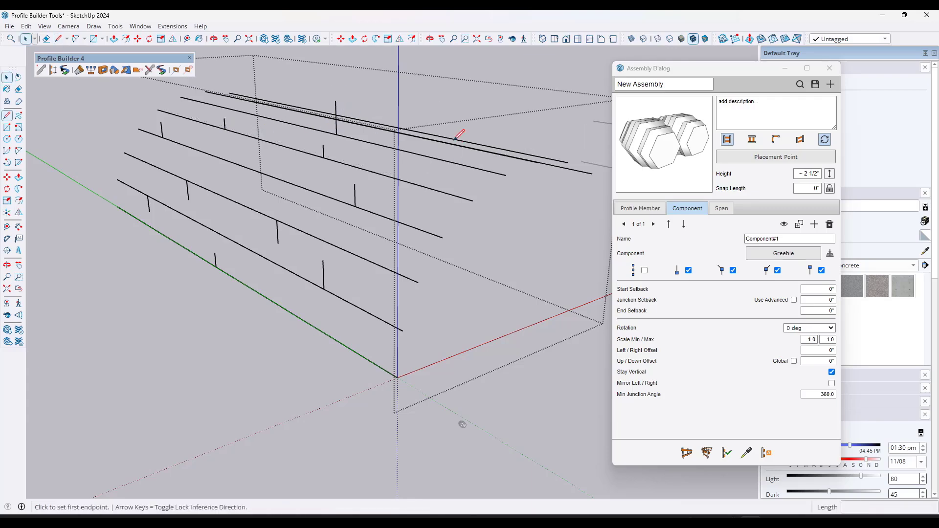
mouse_move(447, 142)
middle_down()
mouse_move(461, 225)
mouse_move(430, 166)
middle_up()
click(436, 148)
click(436, 117)
key(space)
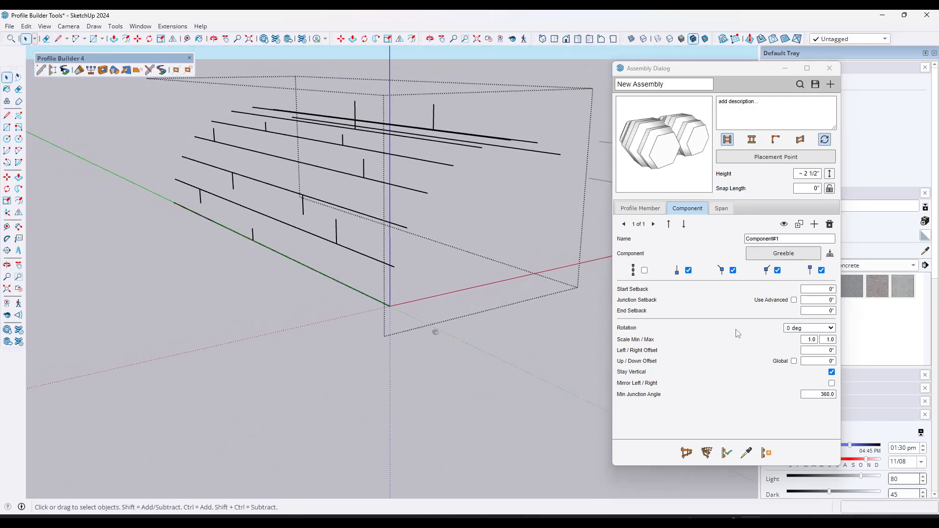
click(457, 357)
- Create a new assembly with one component, turn off its spaced placement, and assign the Greeble component picked from the model
click(830, 85)
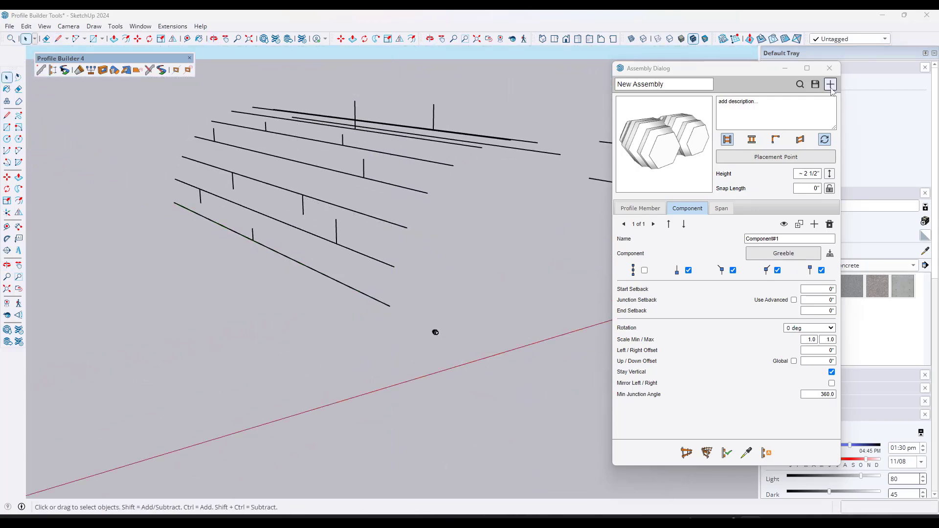
click(465, 272)
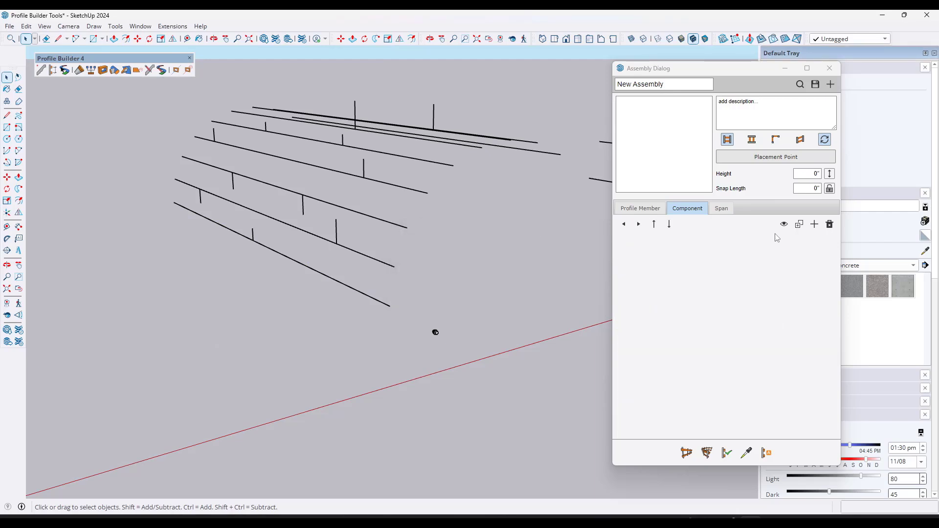
click(814, 224)
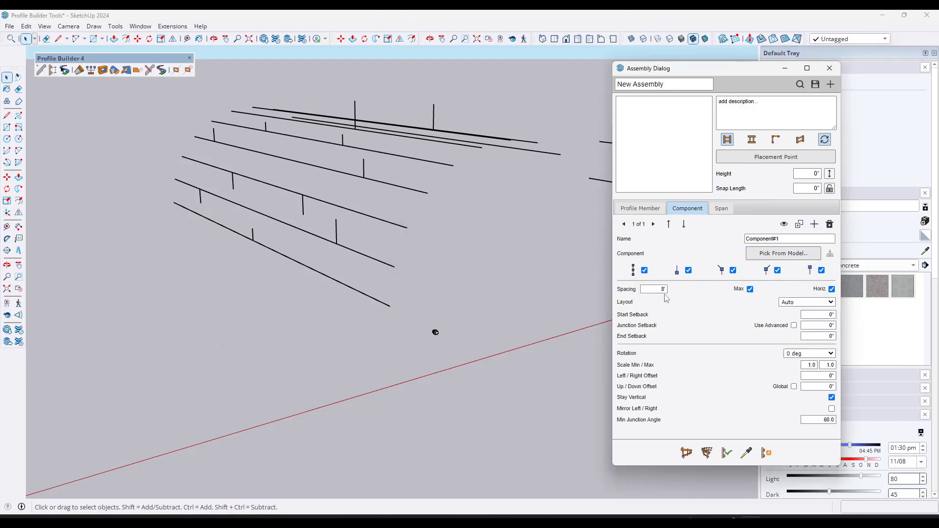
click(644, 270)
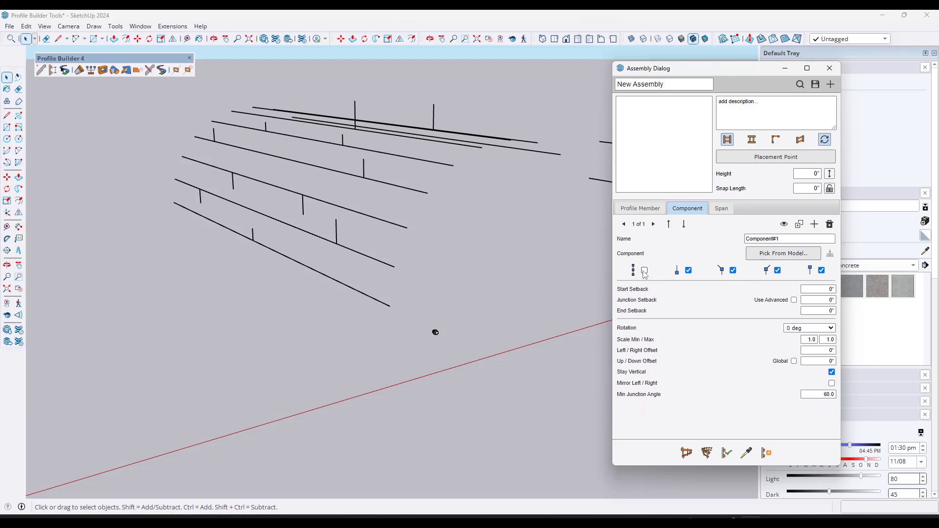
click(783, 253)
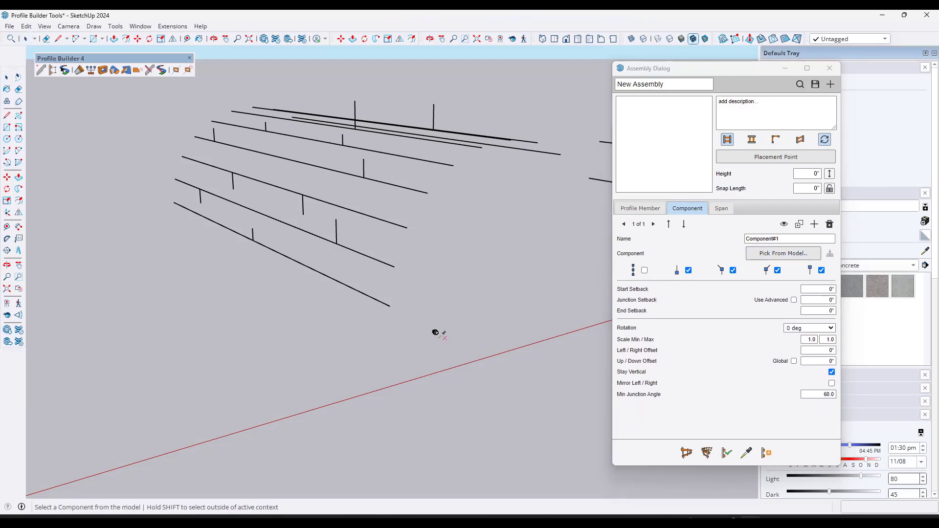
click(435, 332)
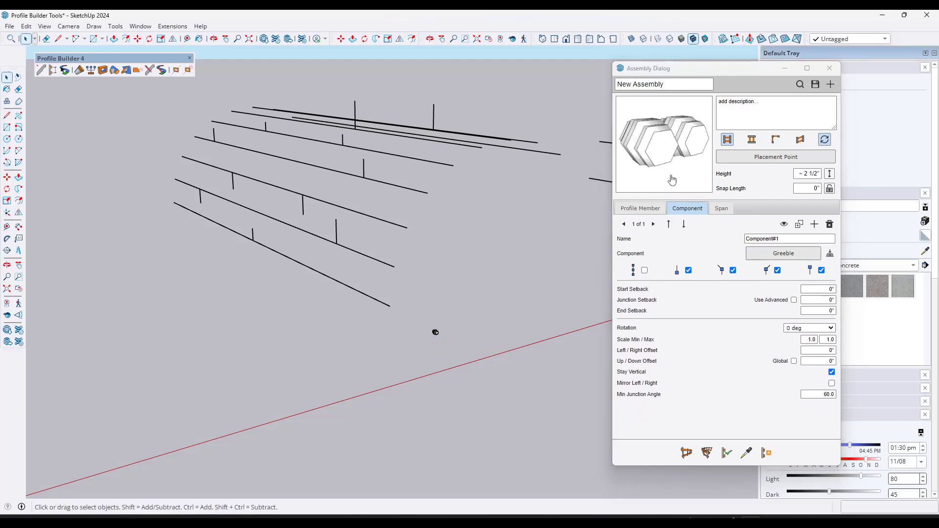
- Examine the Greeble component's geometry and its axes from inside the component
scroll(432, 353, up, 6)
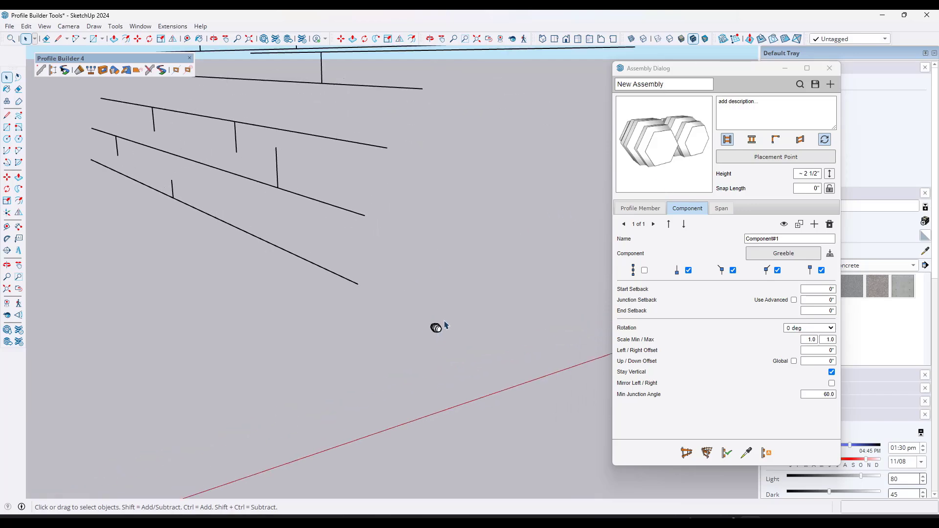
double_click(431, 318)
triple_click(431, 319)
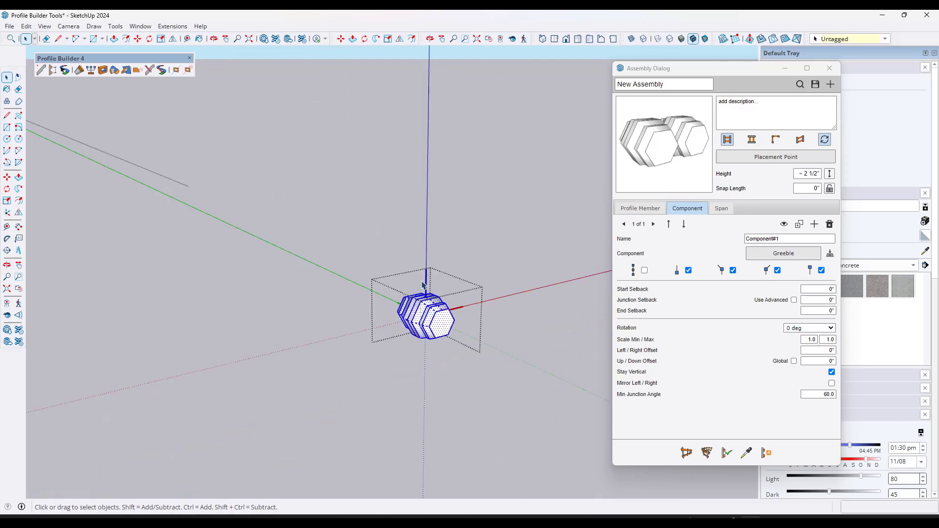
mouse_move(479, 313)
middle_down()
mouse_move(272, 312)
mouse_move(467, 311)
mouse_move(473, 320)
middle_up()
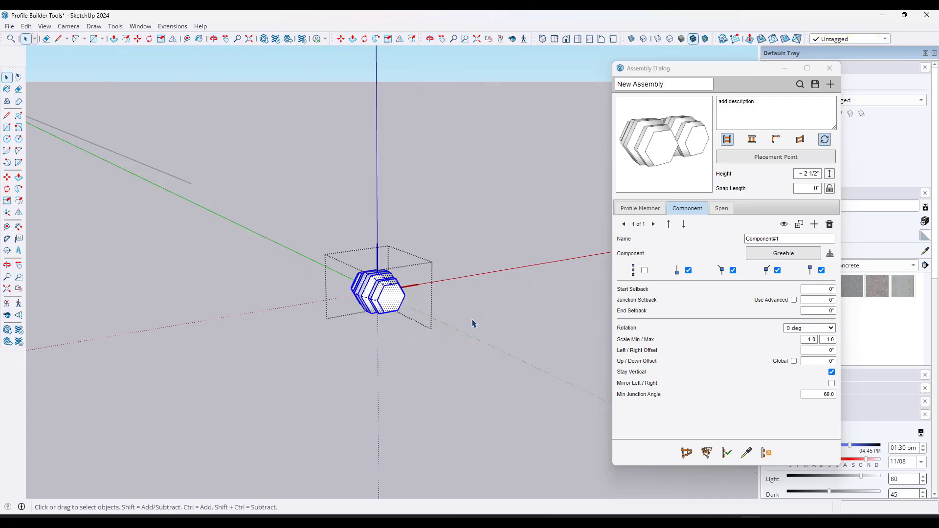
click(472, 333)
scroll(469, 367, down, 10)
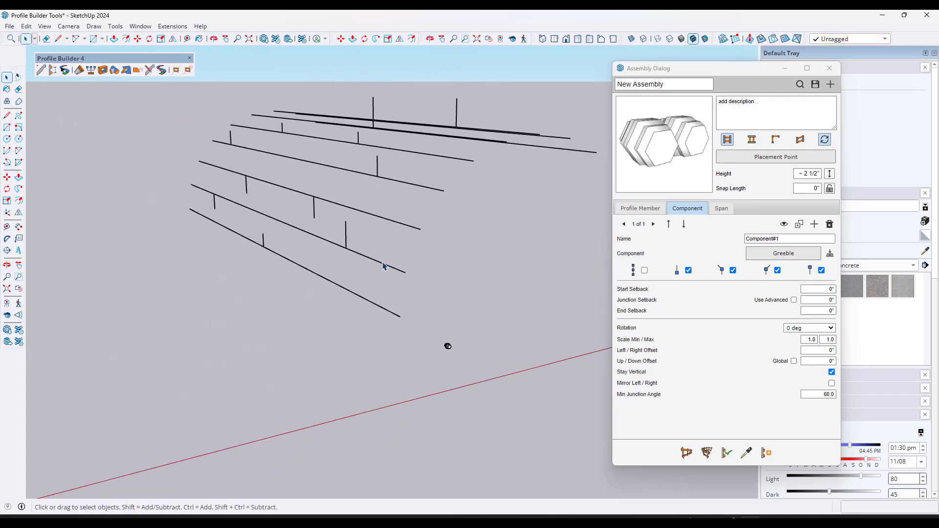
- Select all lines inside the line group and set the component's Min Junction Angle to 0
double_click(384, 266)
key(ctrl+a)
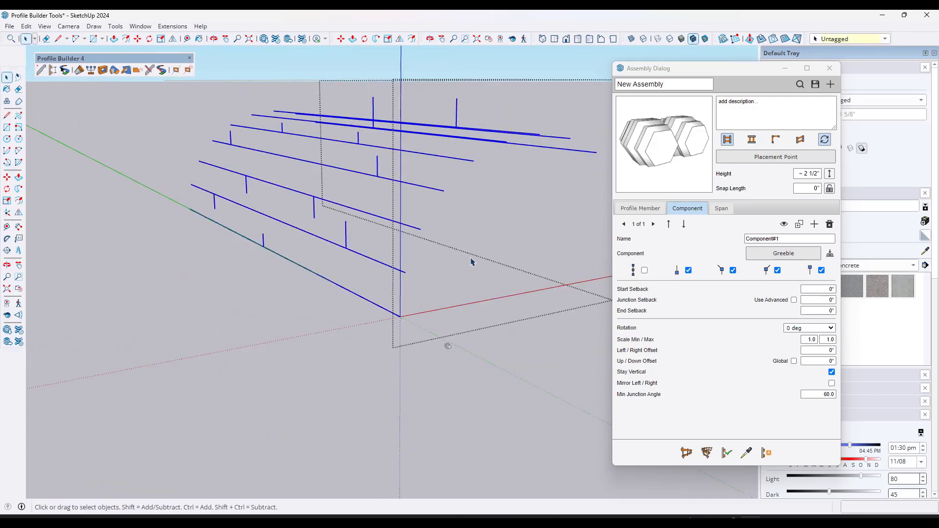
middle_drag(472, 261, 478, 289)
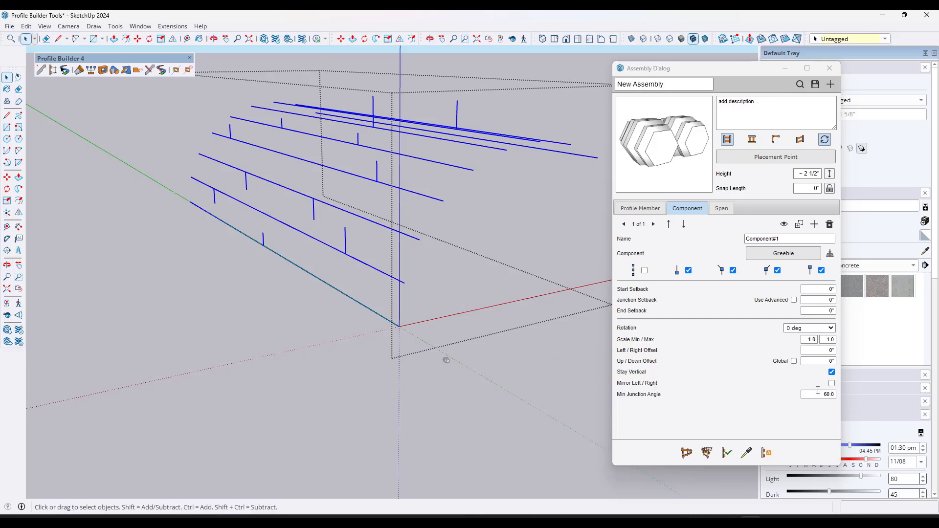
click(818, 393)
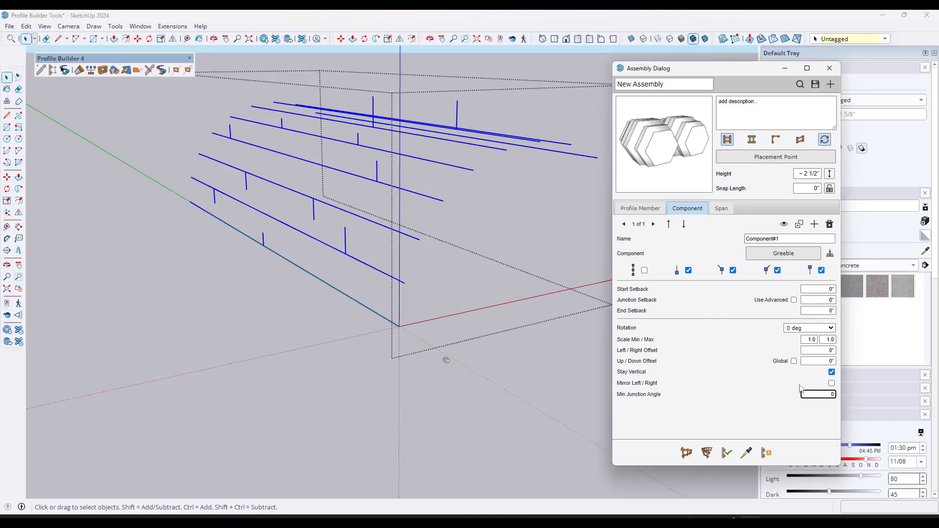
middle_drag(404, 228, 430, 237)
- Try building the Greeble assembly along the selected lines with start and end placement on, and undo it
click(706, 452)
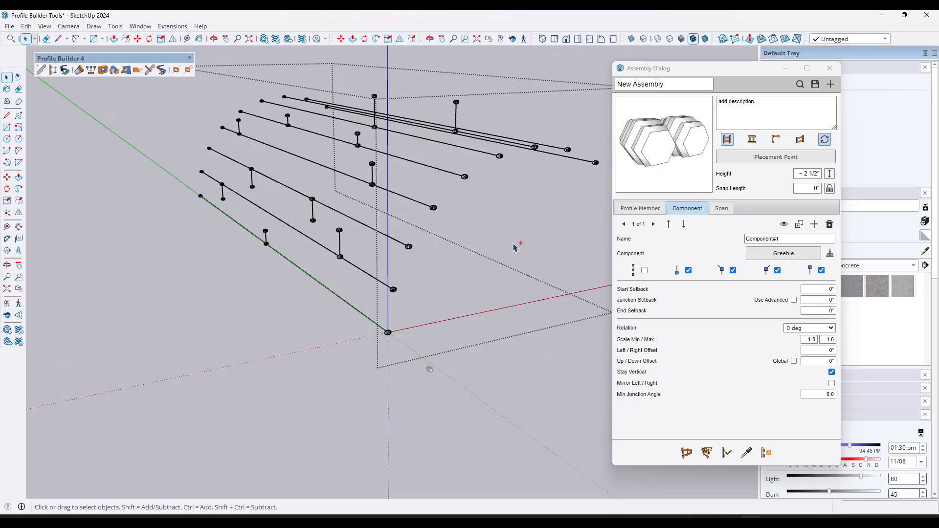
key(ctrl+z)
click(396, 217)
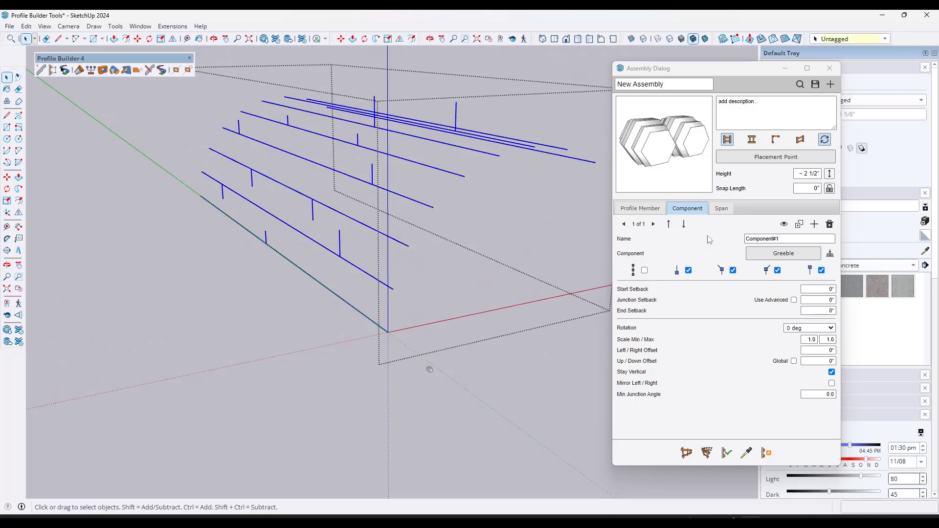
- Turn off the Greeble component's start and end placement and build the assembly along the selected lines
click(688, 271)
click(821, 270)
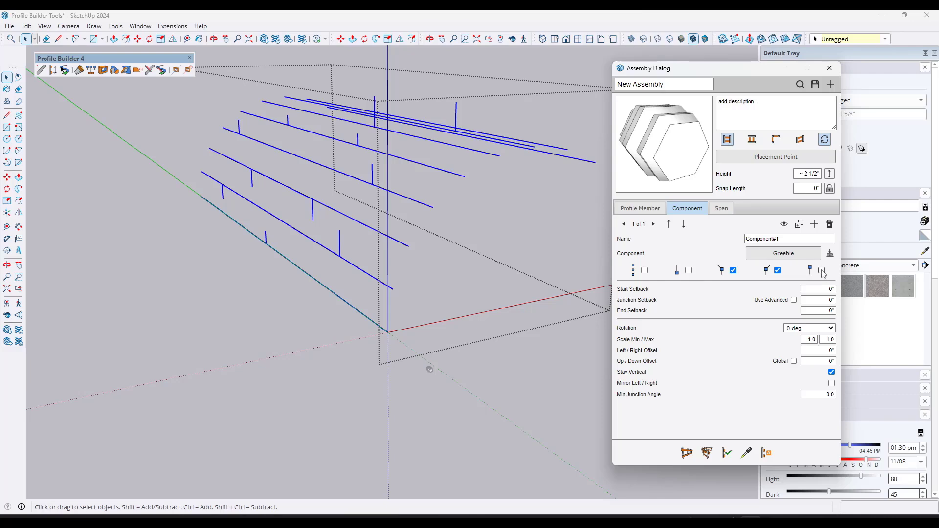
click(708, 453)
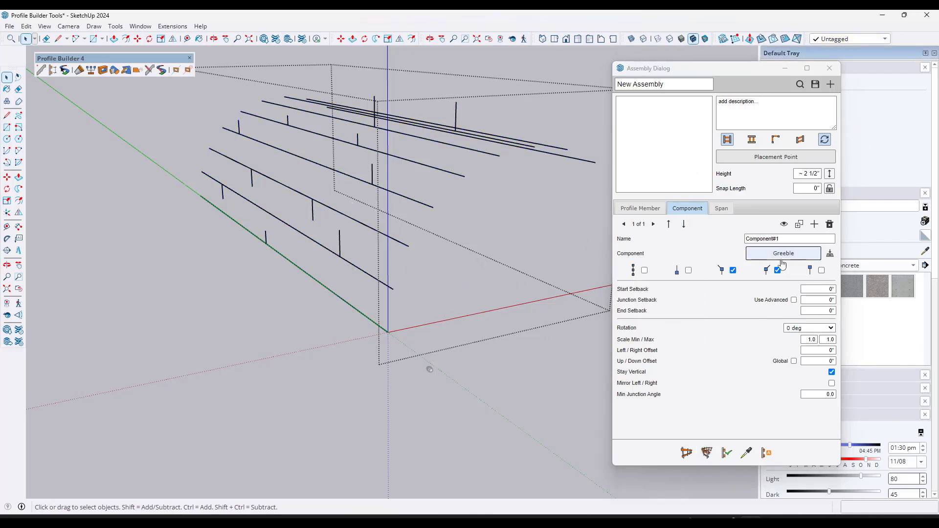
middle_drag(337, 284, 373, 260)
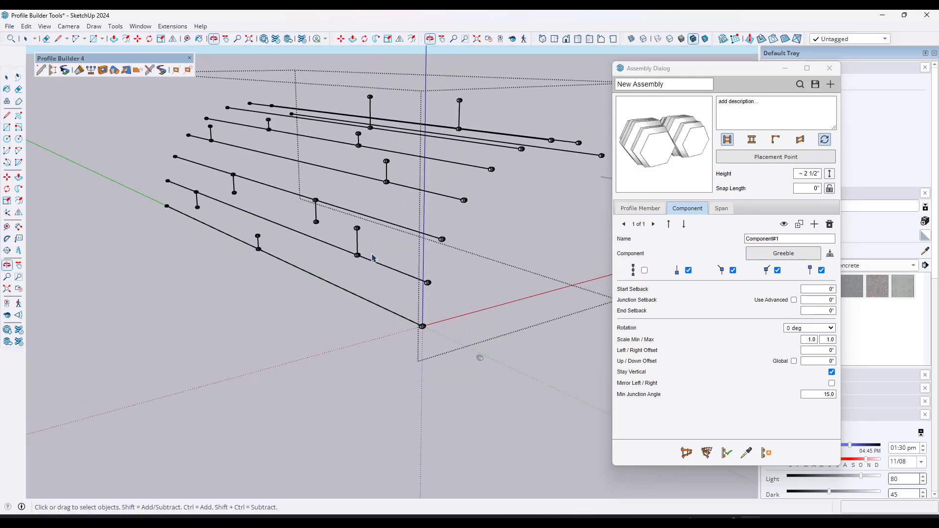
scroll(342, 195, down, 2)
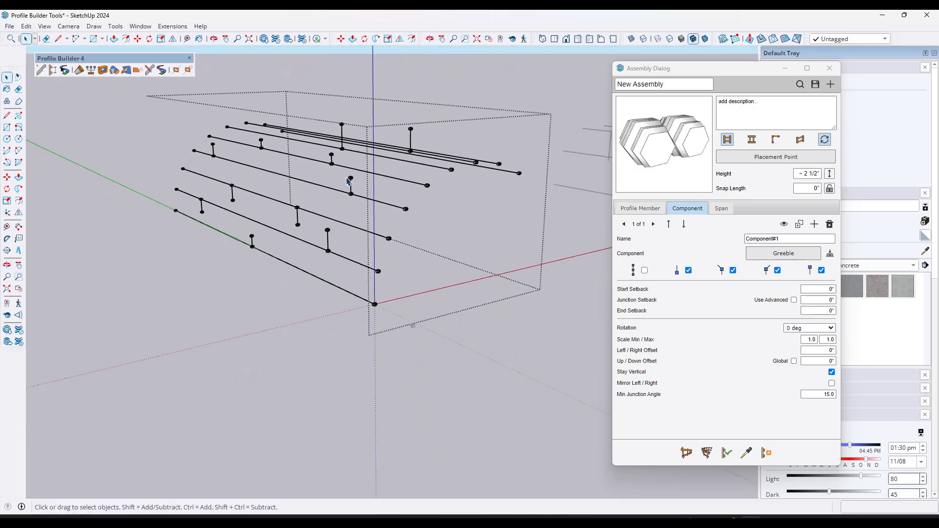
- Examine the Greeble components placed at the line ends and junctions, closing the line group for a clear view
scroll(322, 171, up, 1)
middle_drag(468, 204, 438, 203)
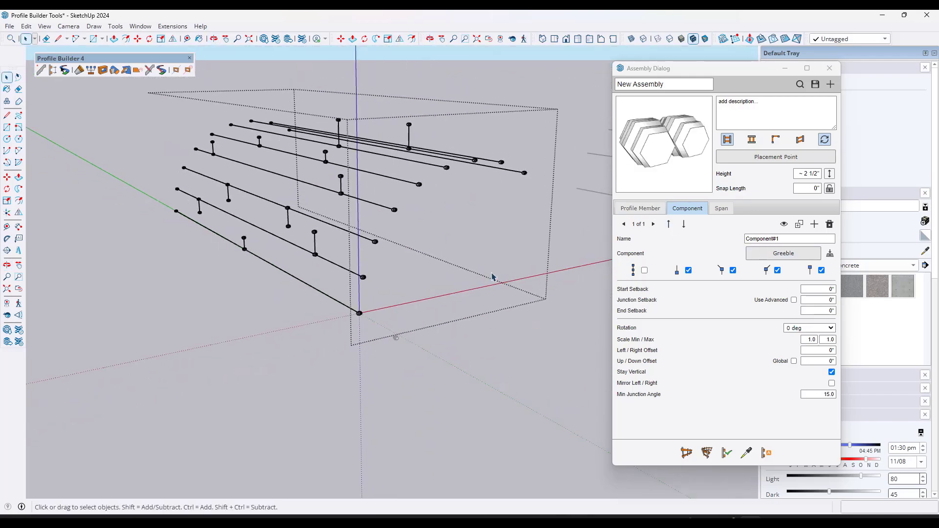
scroll(398, 223, up, 4)
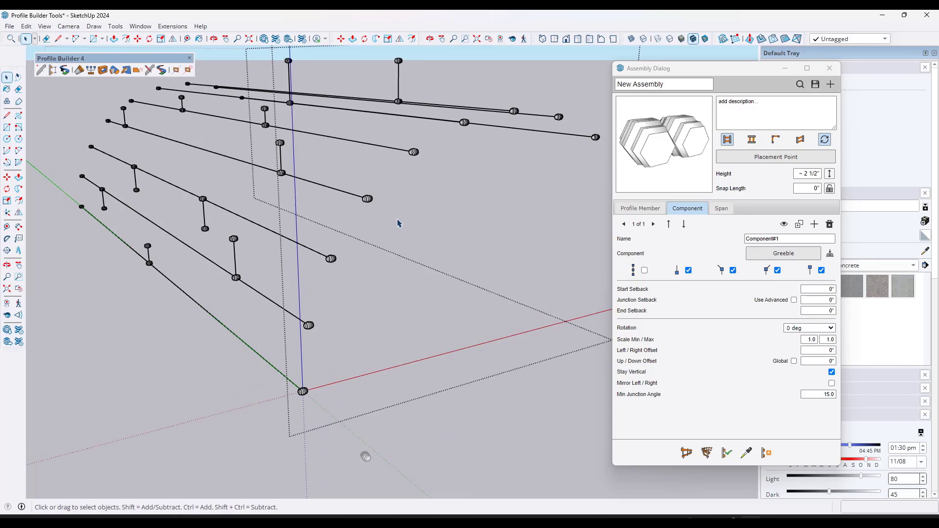
scroll(443, 214, down, 3)
key(Escape)
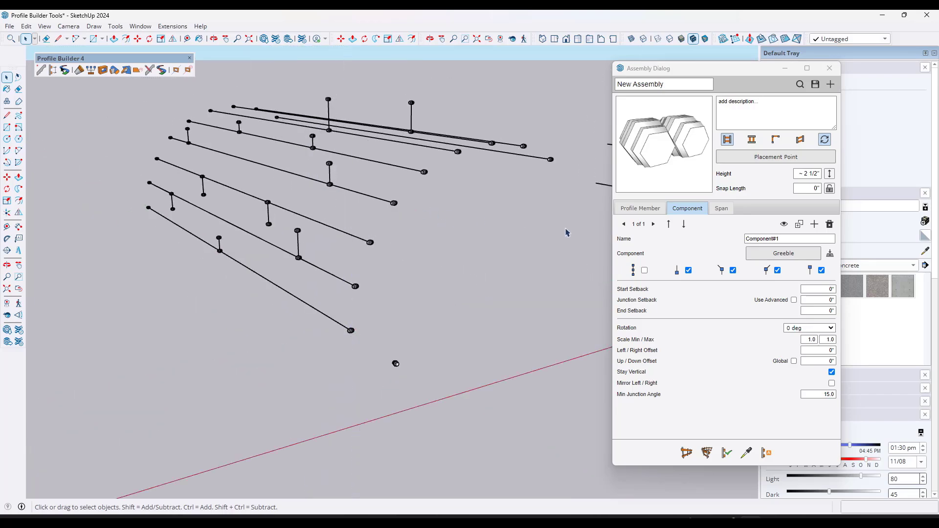
middle_drag(424, 231, 454, 245)
scroll(372, 307, up, 1)
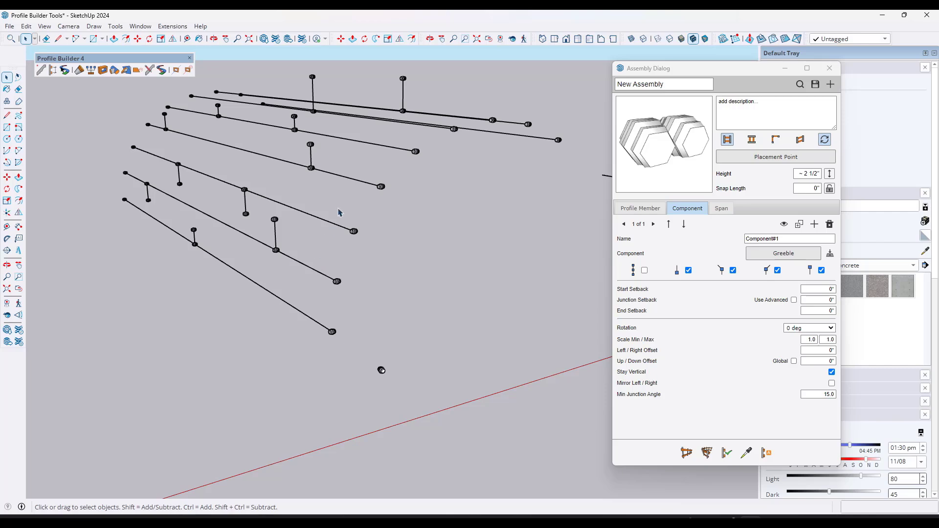
scroll(345, 227, down, 2)
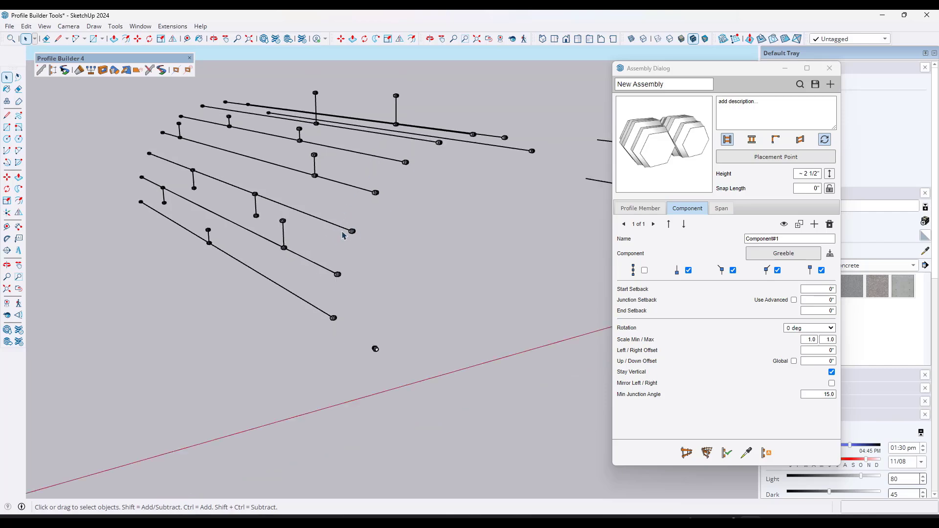
scroll(372, 335, up, 3)
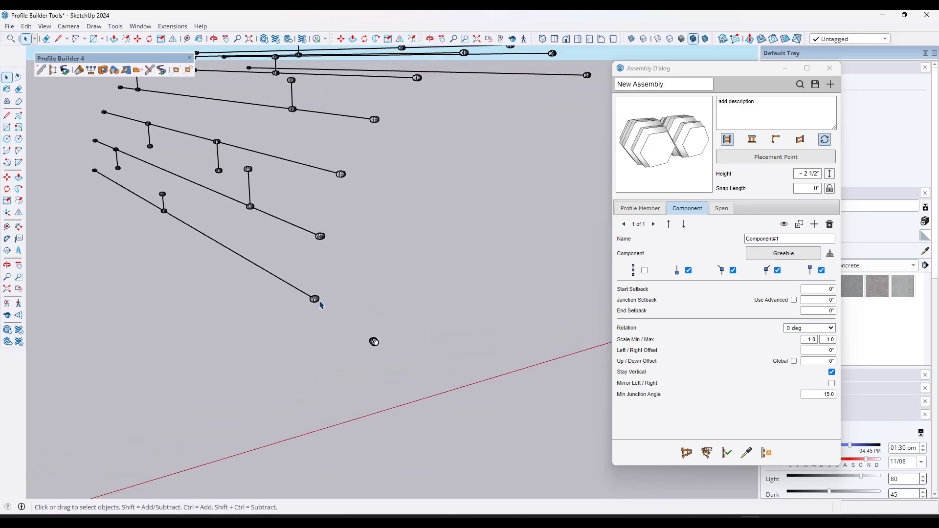
- Draw an upright circle about 7 1/8" in diameter beside the loose Greeble component
key(c)
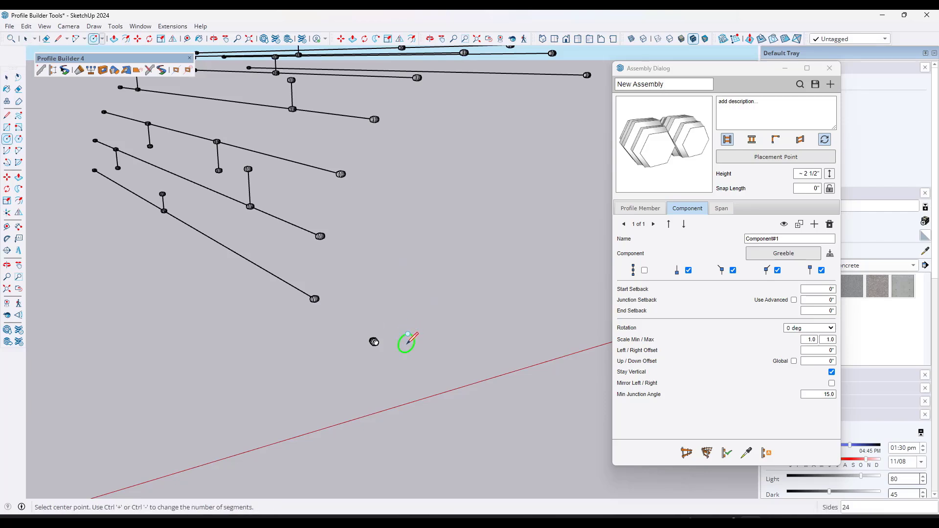
click(410, 339)
click(418, 336)
key(space)
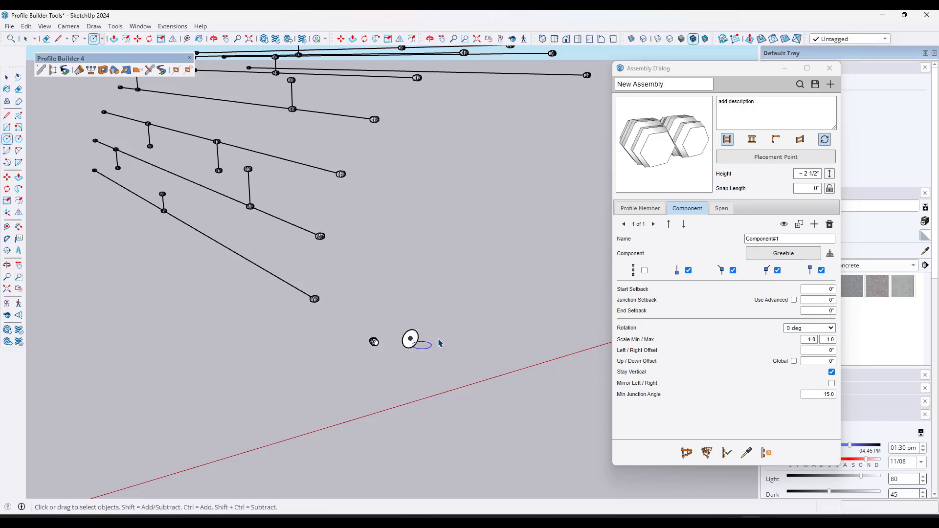
- Offset the circle's edge inward and delete the inner face to leave an open ring
scroll(421, 342, up, 4)
click(397, 335)
scroll(394, 332, up, 3)
key(f)
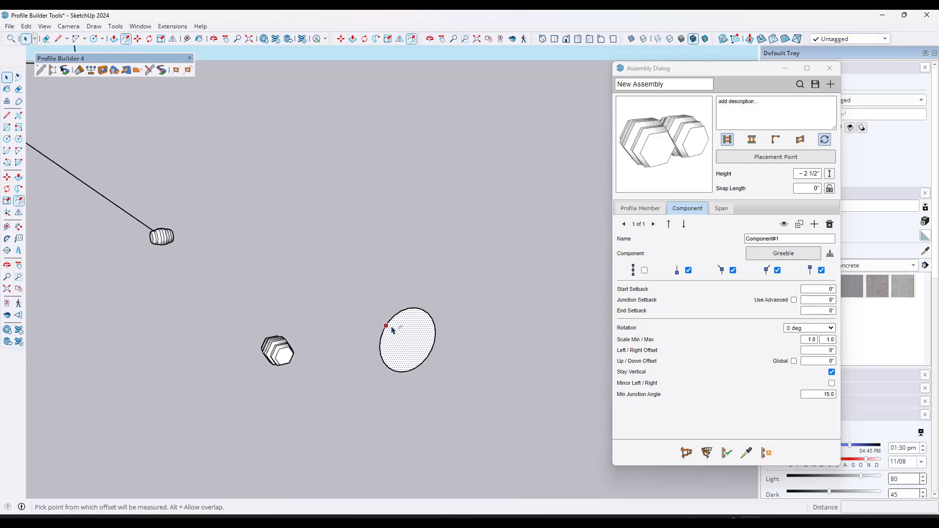
click(389, 324)
click(392, 328)
key(space)
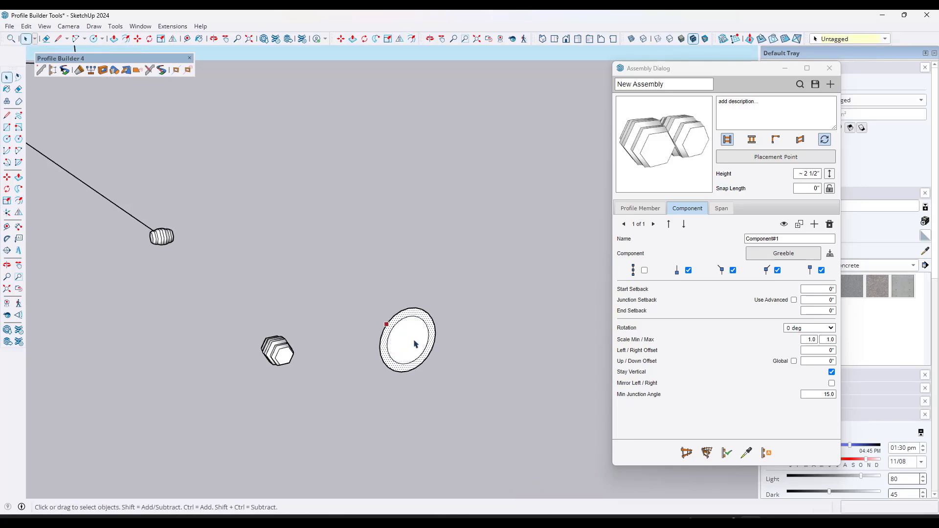
click(415, 344)
key(Delete)
- Rotate the whole ring 90 degrees about the red axis so that it lies flat
drag(352, 266, 449, 374)
key(q)
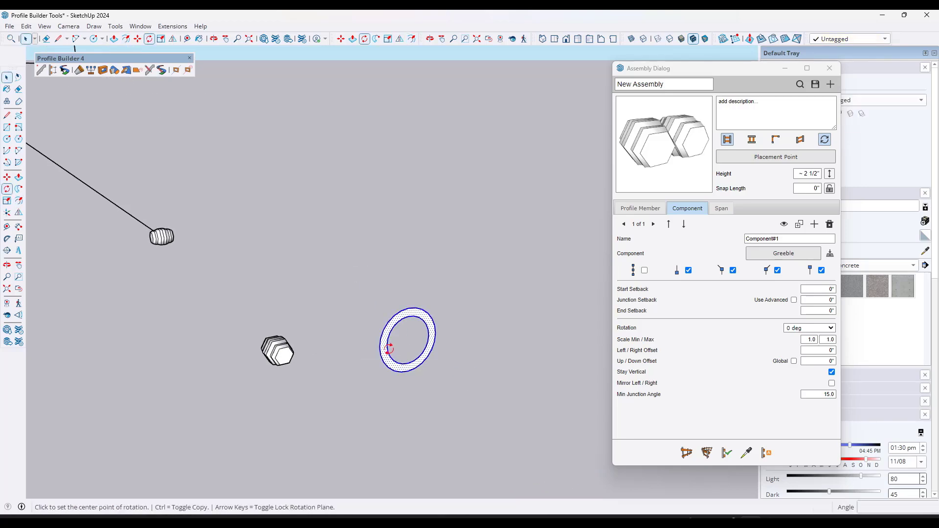
key(Right)
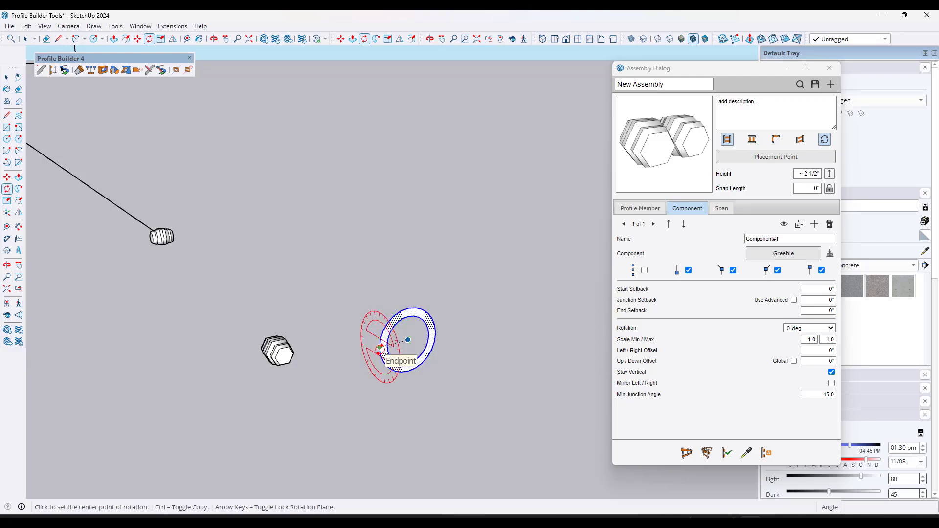
click(380, 347)
click(437, 397)
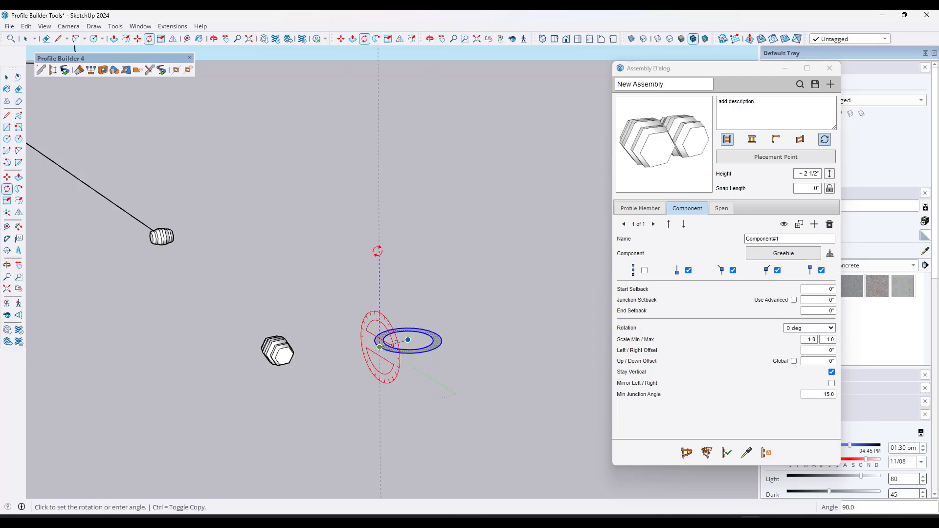
click(379, 251)
key(space)
- Create a new Profile Builder profile named Pipe from the selected flat ring
click(457, 274)
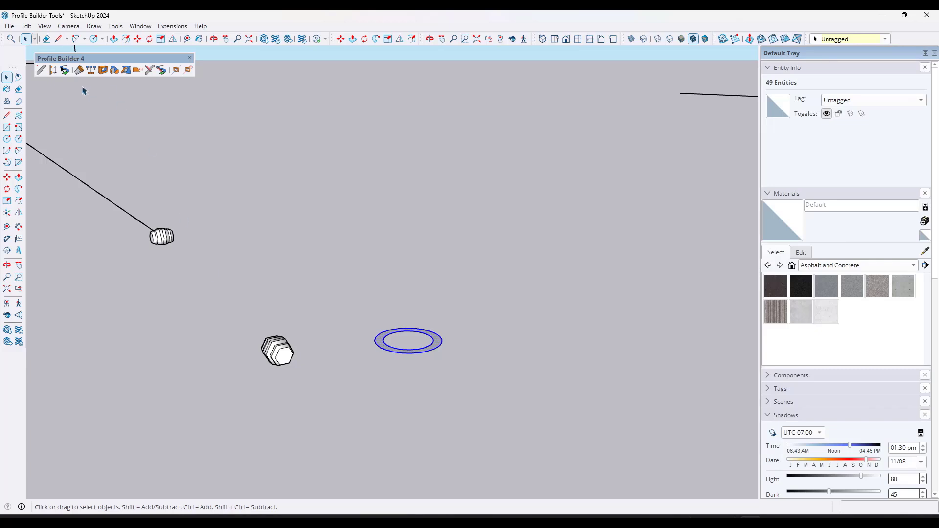
click(42, 69)
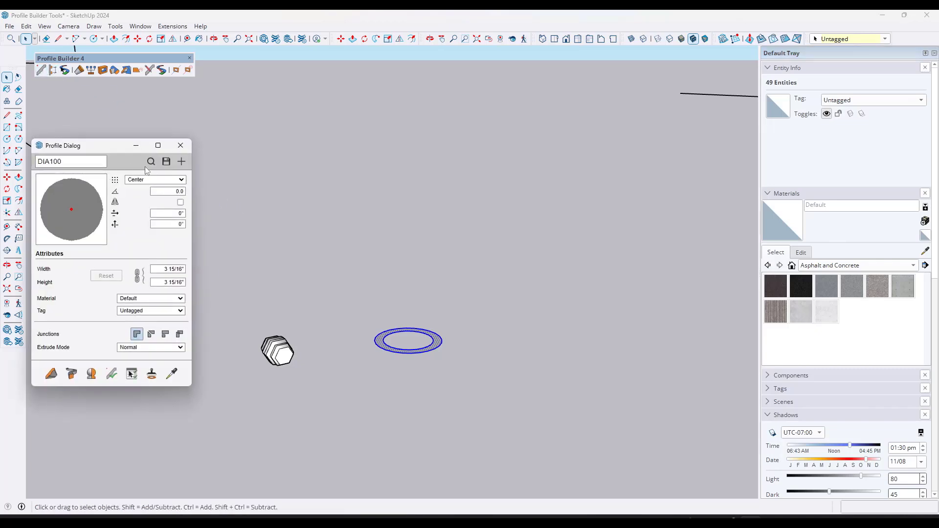
click(181, 161)
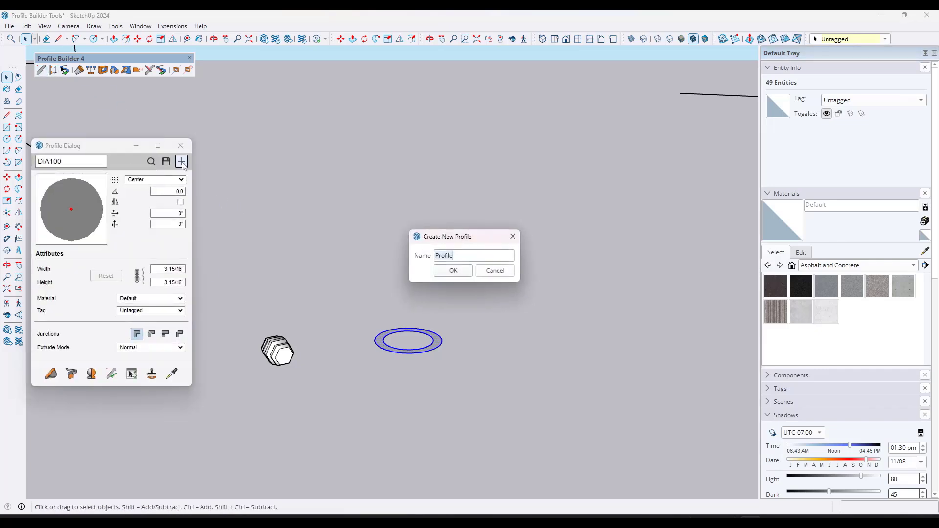
click(453, 271)
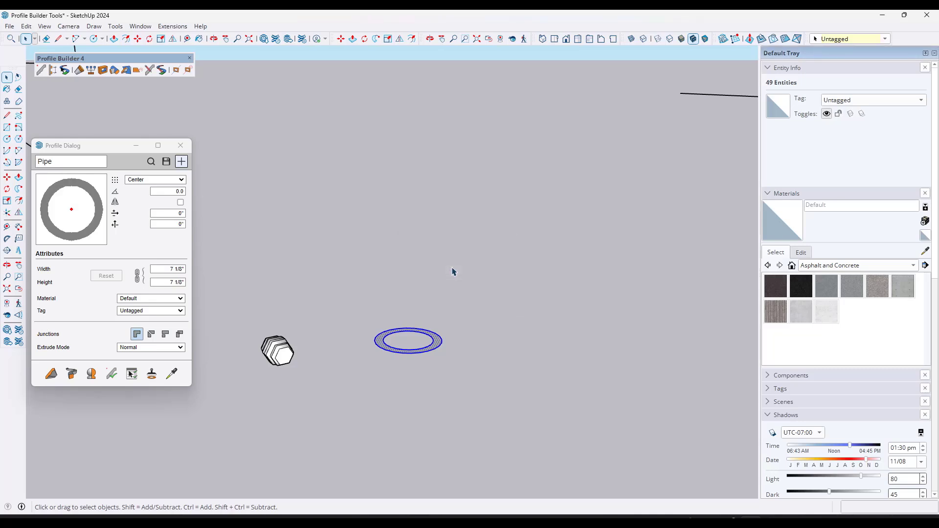
- Open the group of lines and Greeble components and restrict the selection inside it to the edges only
middle_drag(360, 307, 358, 315)
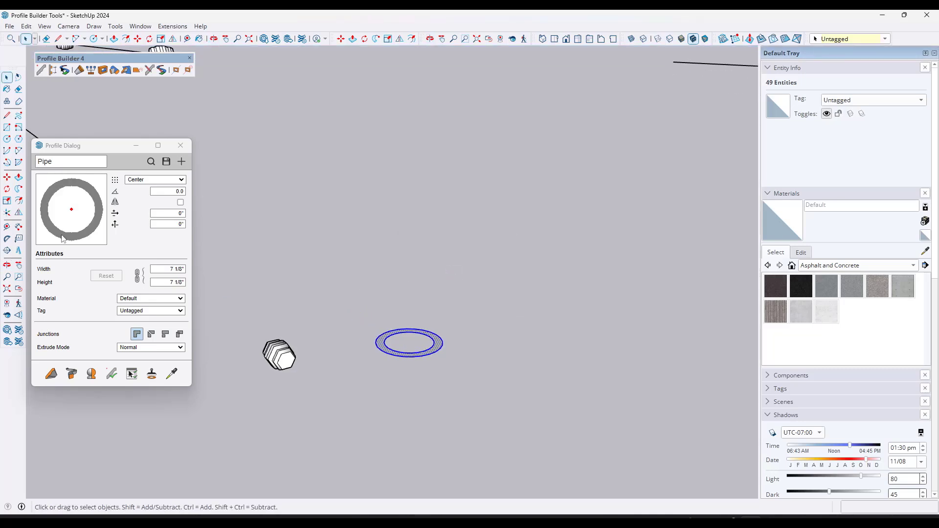
scroll(394, 221, down, 5)
middle_drag(338, 218, 382, 217)
drag(295, 169, 457, 223)
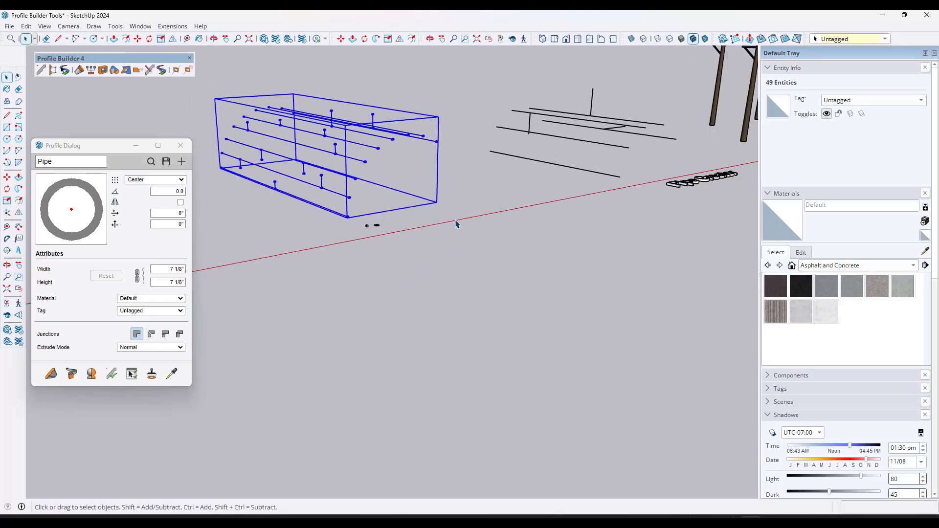
triple_click(349, 159)
key(ctrl+a)
scroll(358, 162, up, 3)
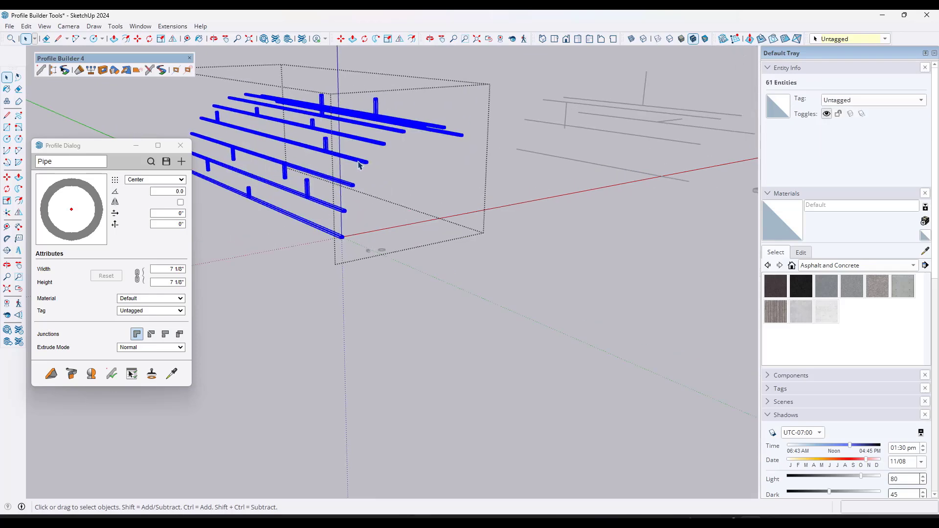
scroll(359, 165, up, 6)
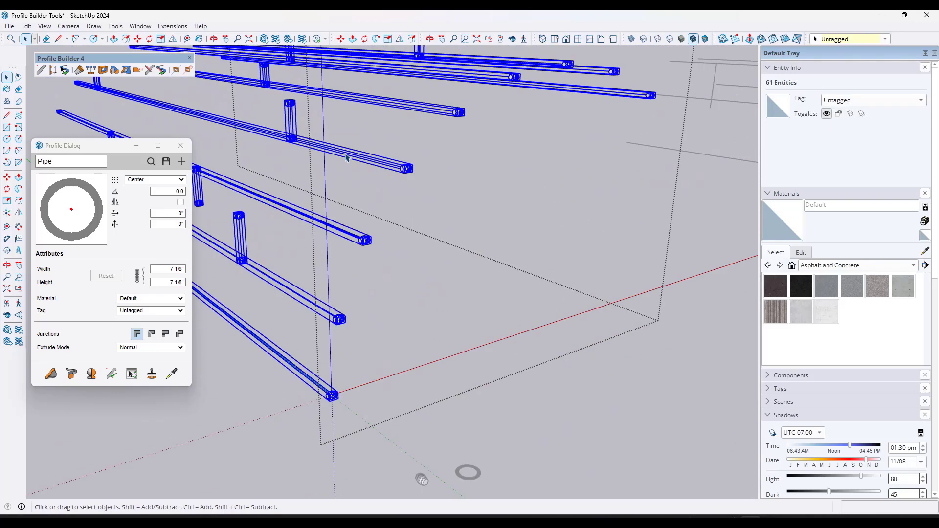
scroll(346, 157, down, 1)
right_click(348, 157)
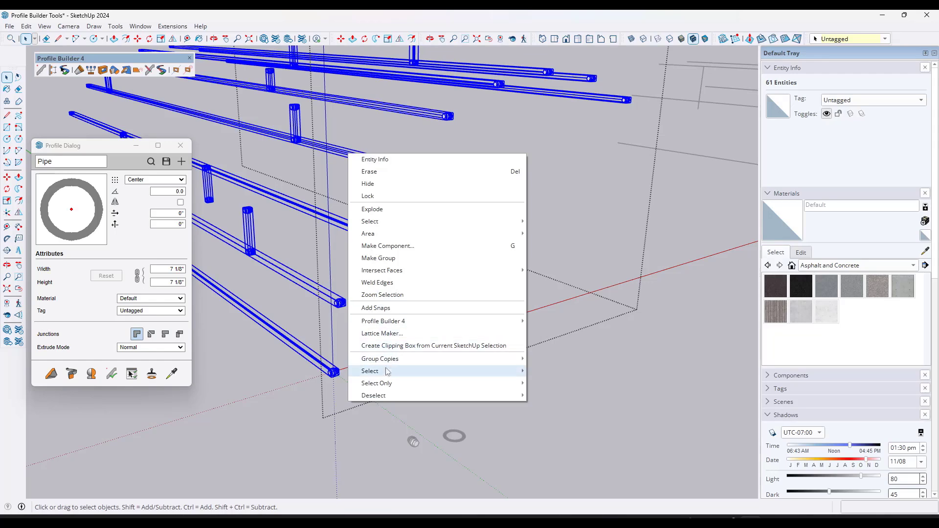
mouse_move(386, 383)
click(548, 242)
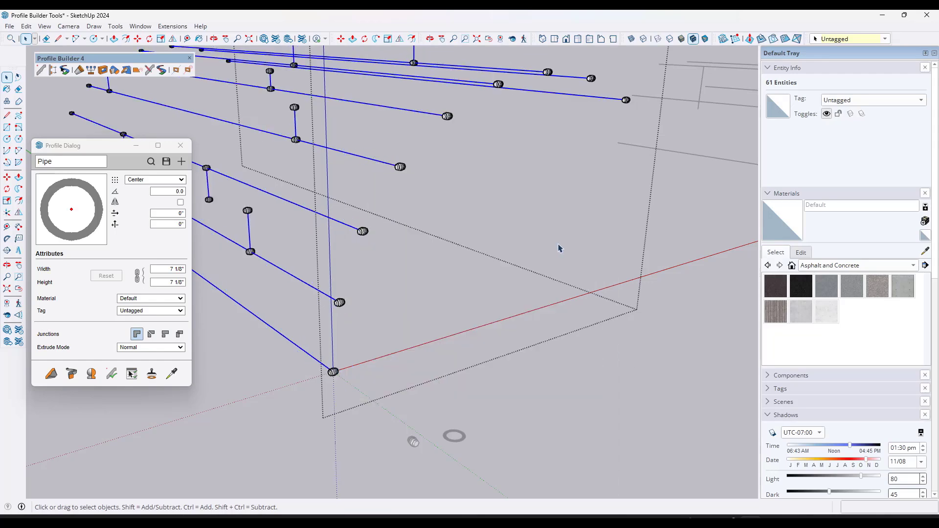
- Build the Pipe profile along all the selected edges
scroll(370, 279, down, 2)
click(64, 375)
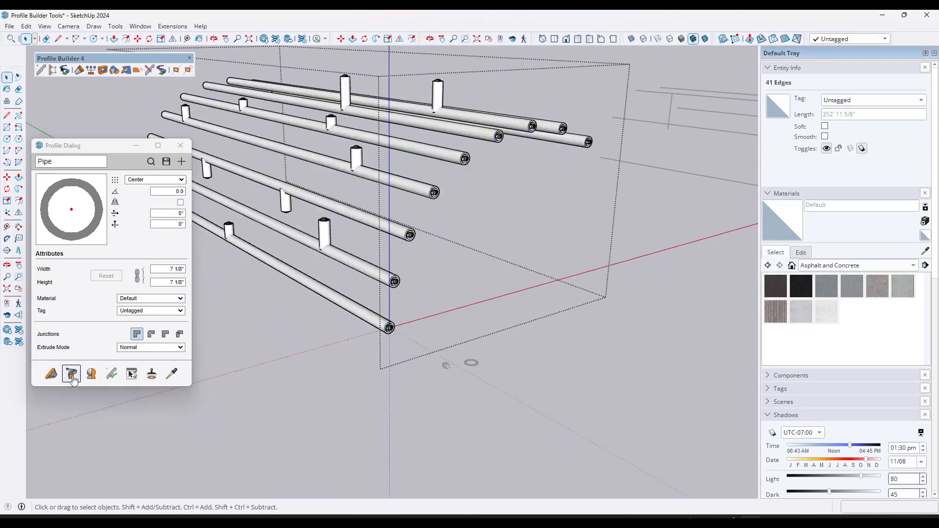
middle_drag(528, 207, 467, 221)
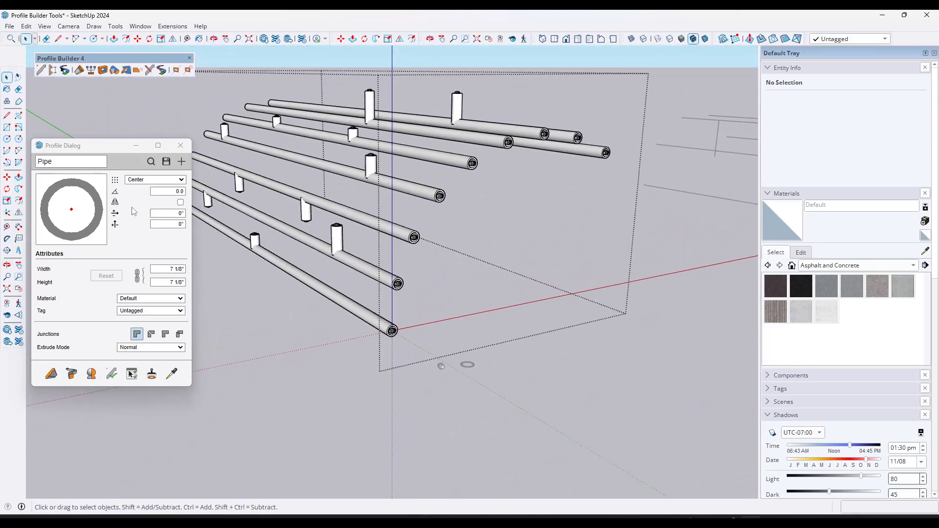
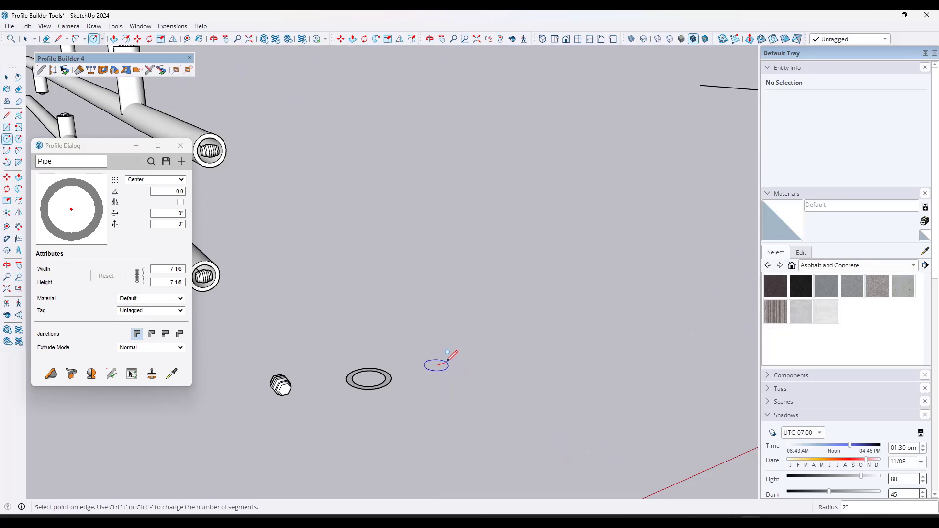
- Make a thin flat ring about 2 3/4" across beside the larger one by offsetting a circle inward and deleting its inner face
click(442, 361)
scroll(441, 360, up, 5)
scroll(431, 367, up, 1)
key(f)
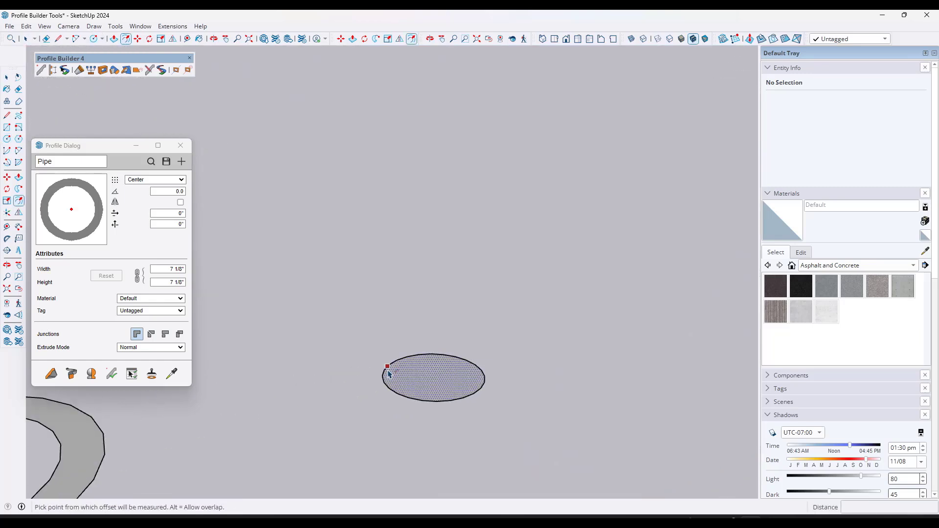
click(387, 370)
click(392, 373)
key(space)
click(419, 379)
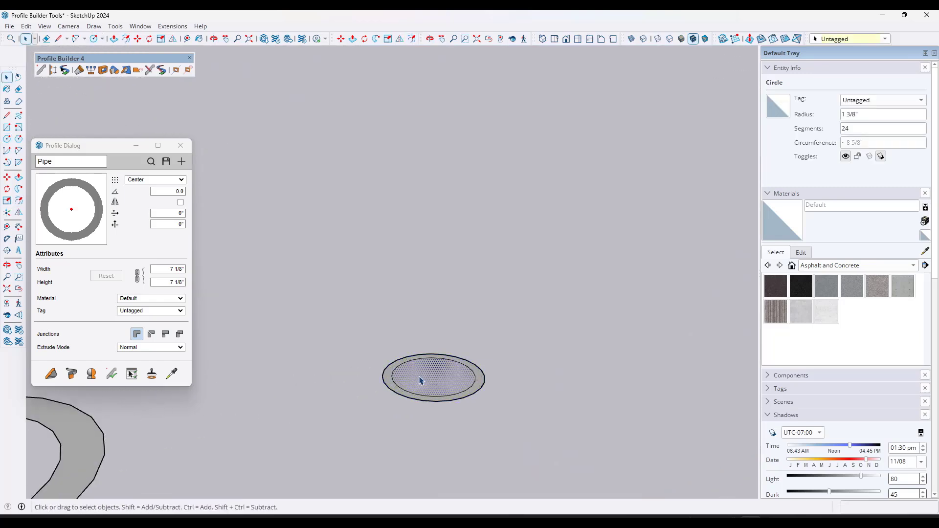
key(Delete)
- Stamp the Pipe profile's face into the model as a component near the two rings
scroll(558, 275, down, 4)
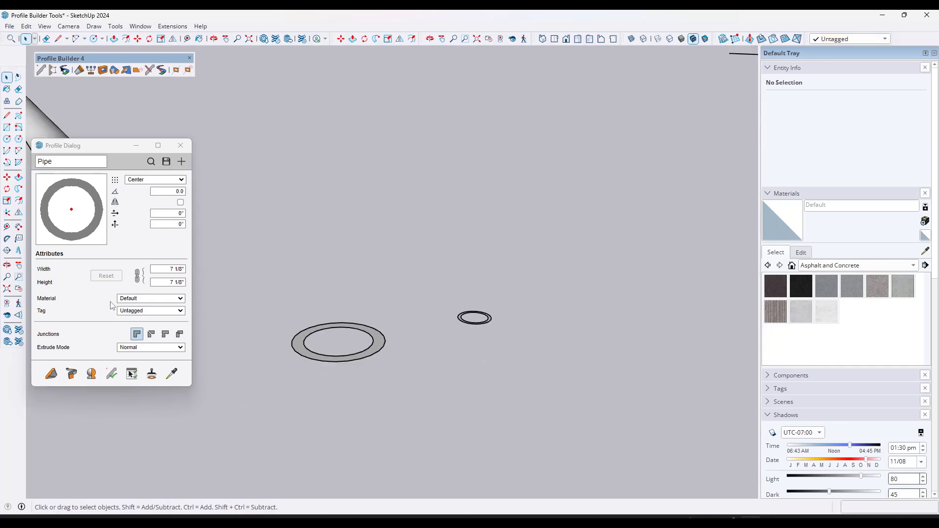
click(151, 373)
click(430, 395)
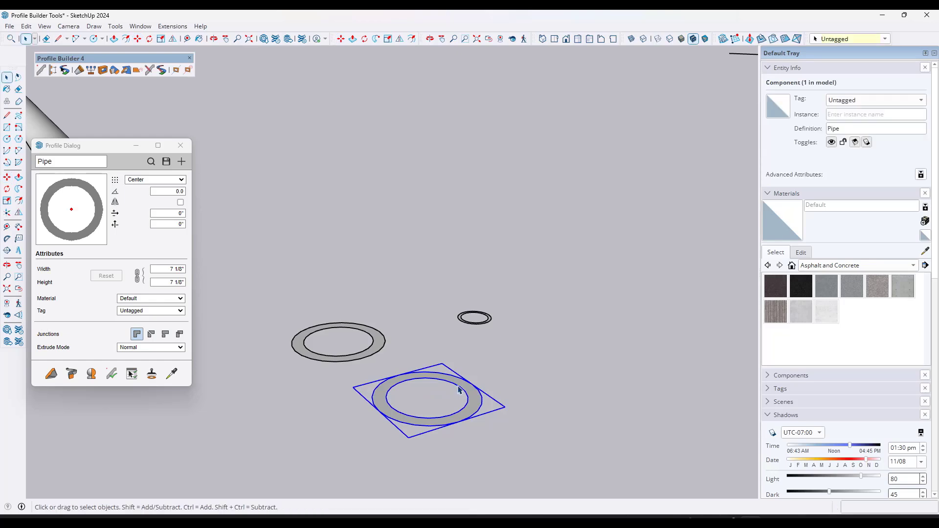
click(378, 343)
click(468, 392)
- Create a new profile named Smaller Pipe from the small thin ring
click(468, 313)
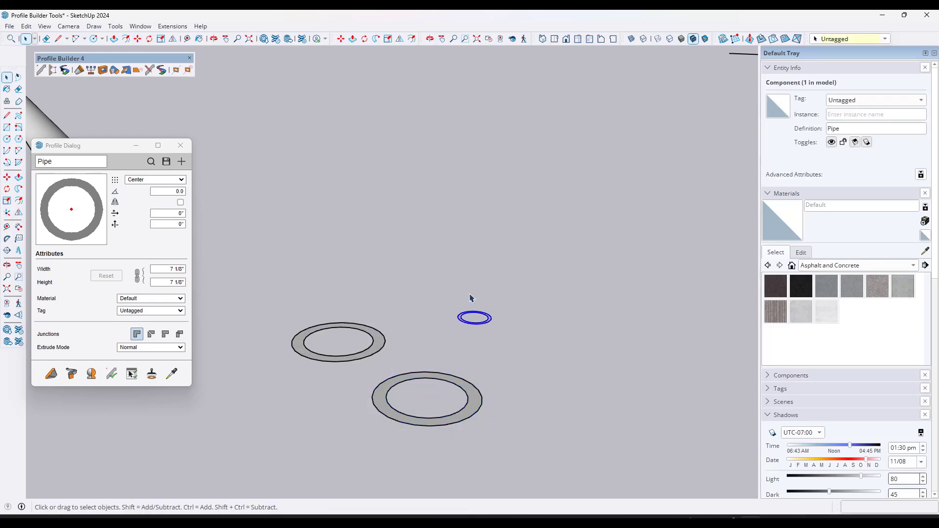
click(181, 161)
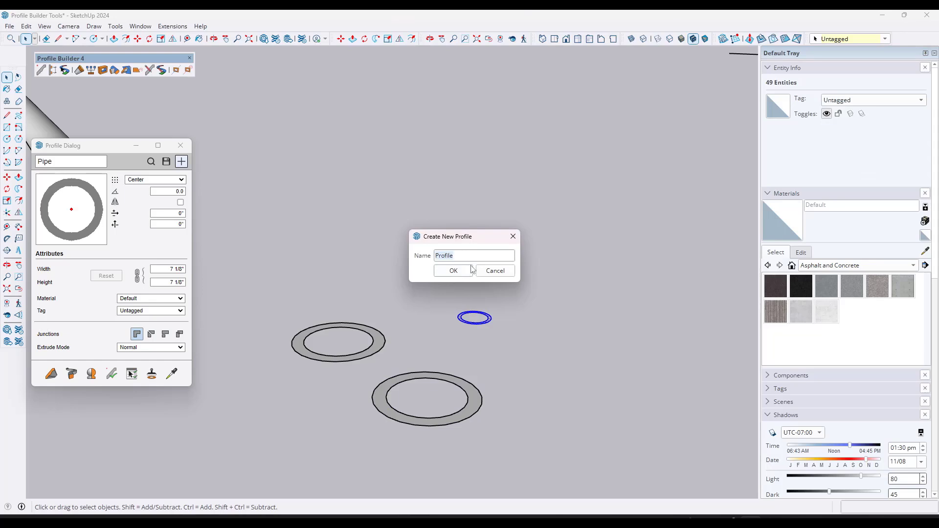
text(Smaller Pipe)
click(472, 268)
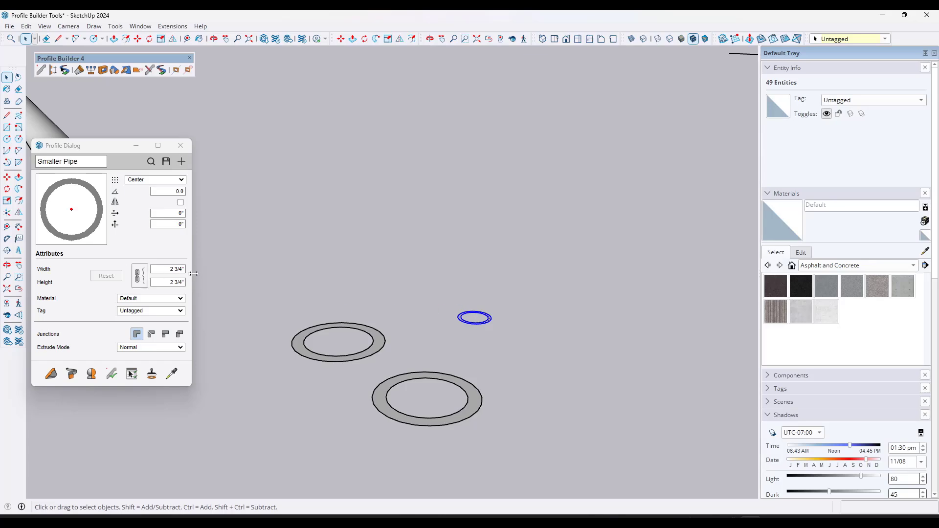
scroll(530, 254, down, 6)
click(370, 220)
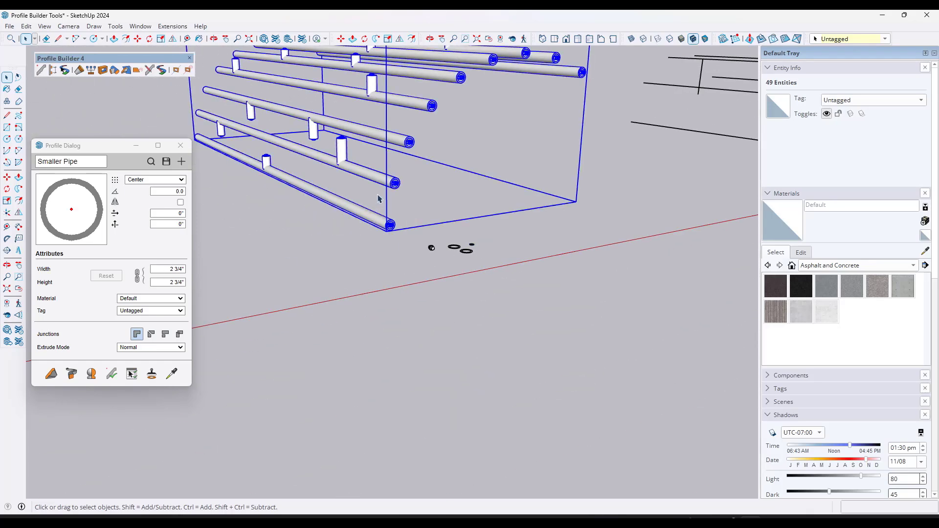
double_click(374, 181)
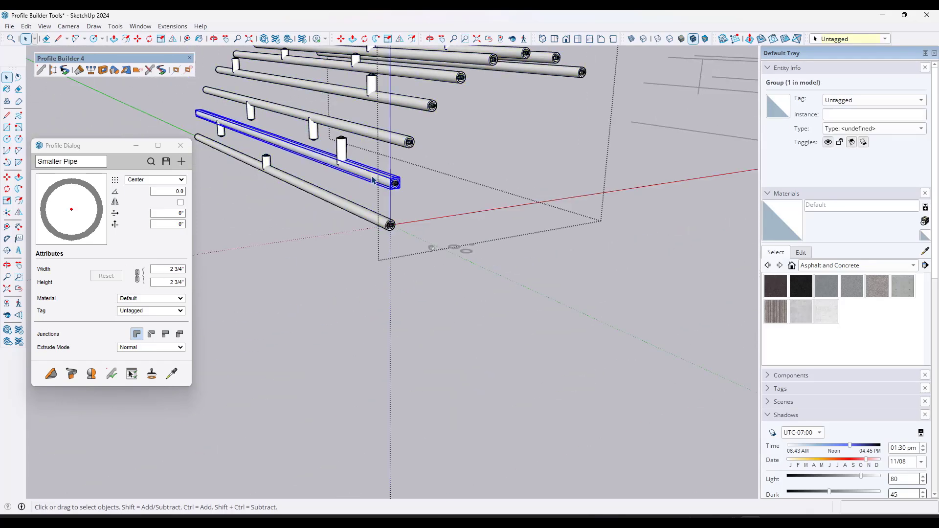
ctrl+click(344, 205)
ctrl+click(381, 134)
ctrl+click(408, 101)
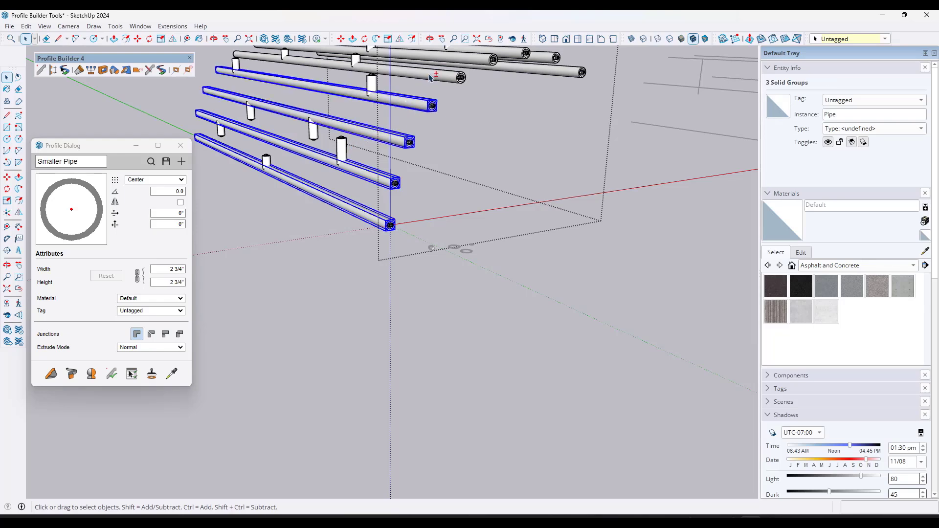
shift+click(429, 77)
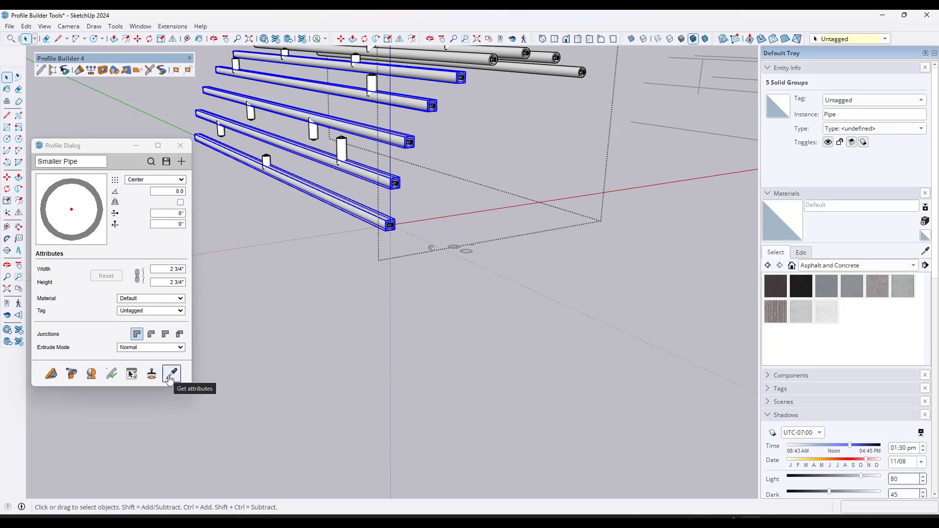
click(131, 375)
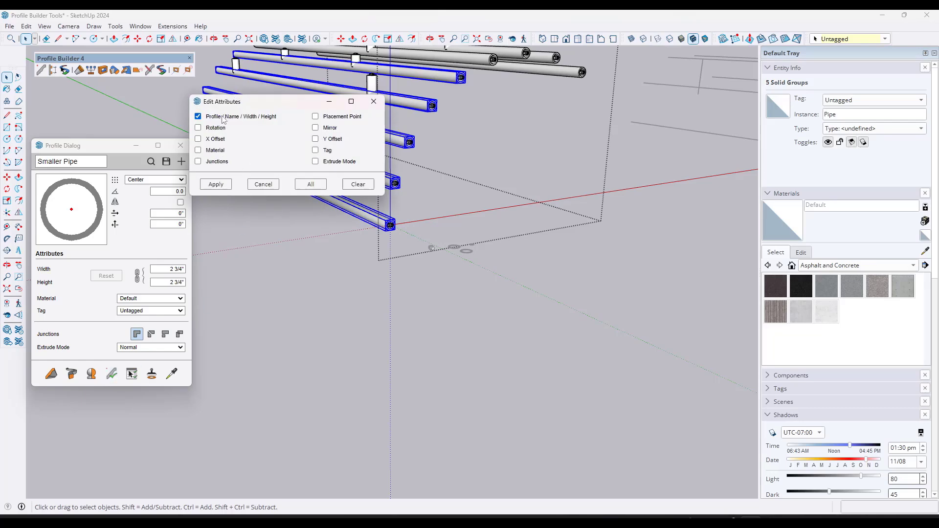
click(215, 184)
middle_drag(421, 147, 433, 111)
scroll(401, 142, up, 5)
scroll(427, 179, down, 7)
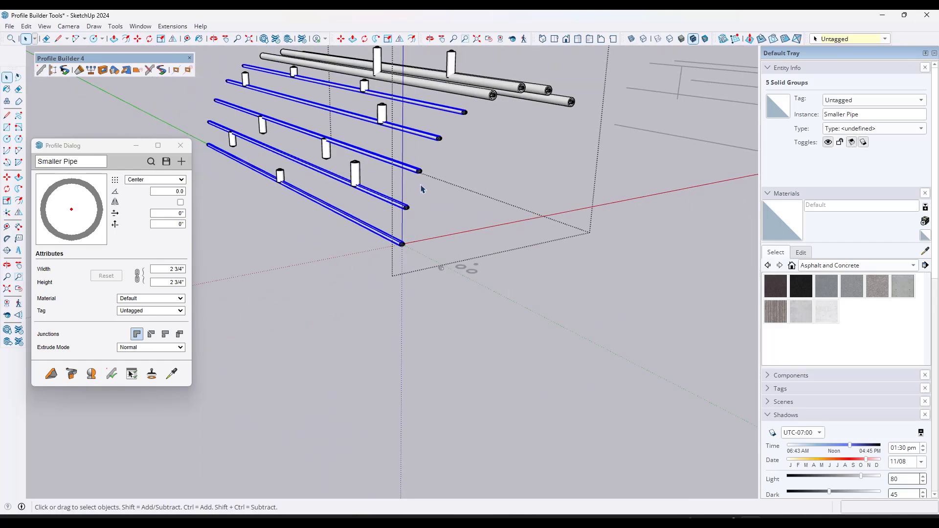
- Add the four remaining long pipes and six of the vertical stubs to the selection and apply the Smaller Pipe profile to them
middle_drag(421, 186, 432, 178)
shift+click(477, 93)
shift+click(505, 88)
shift+click(531, 90)
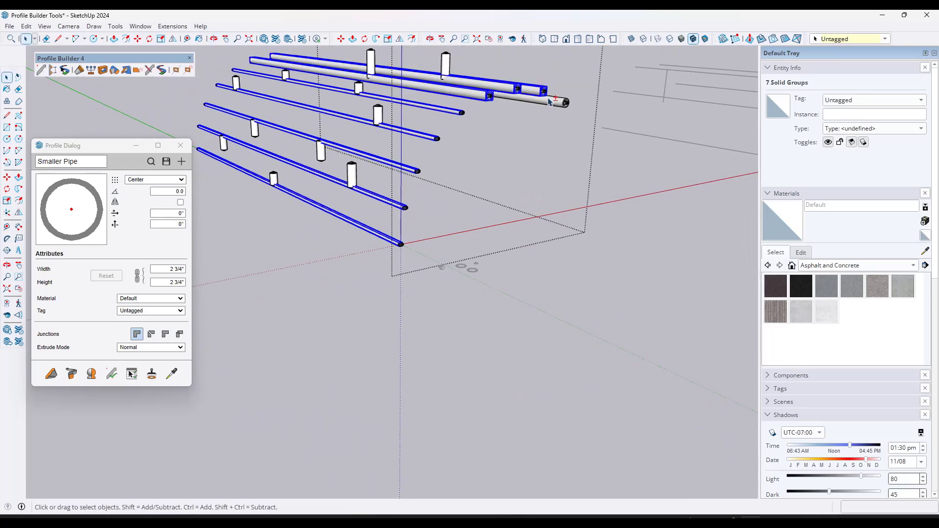
ctrl+click(550, 101)
ctrl+click(447, 64)
ctrl+click(371, 61)
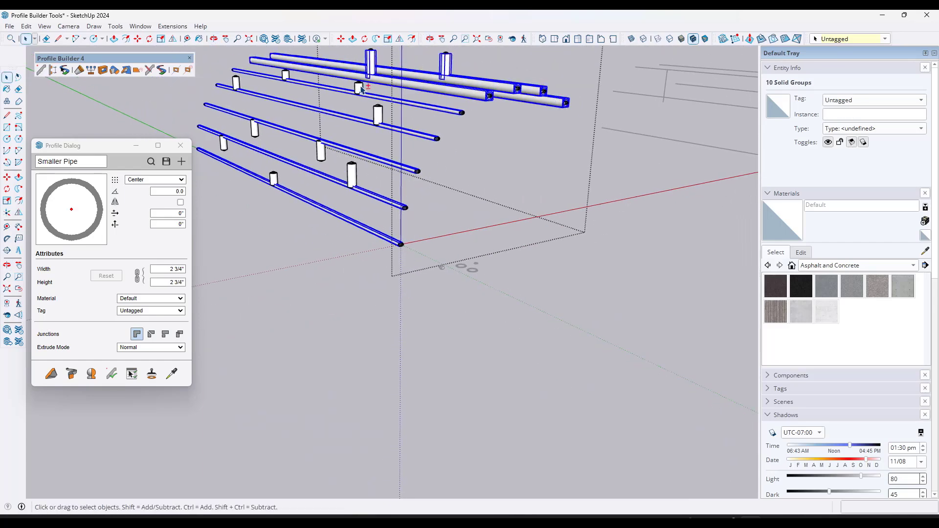
ctrl+click(360, 89)
ctrl+click(378, 115)
ctrl+click(287, 79)
ctrl+click(321, 153)
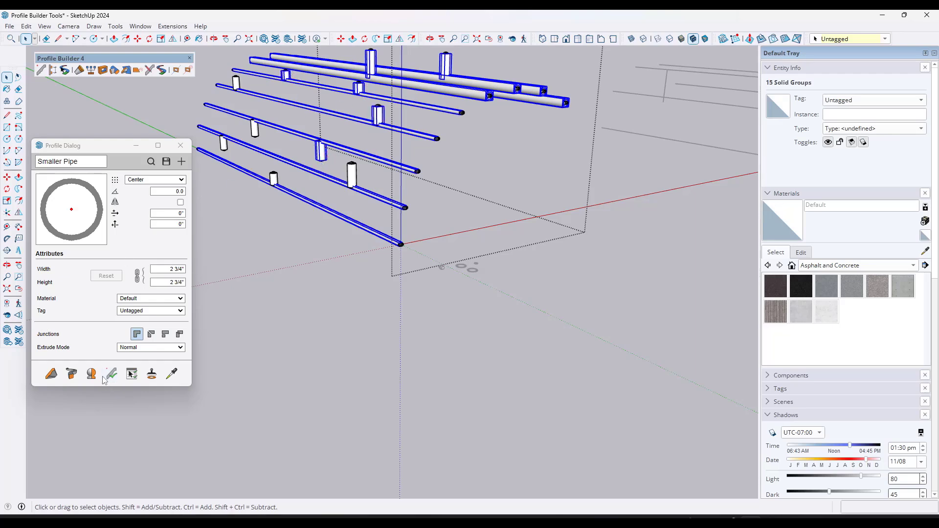
click(112, 374)
click(216, 183)
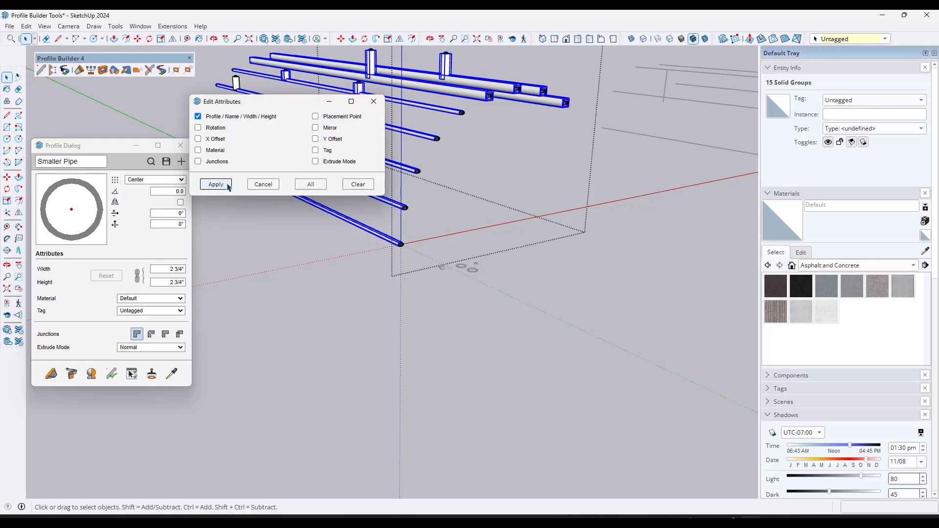
click(516, 197)
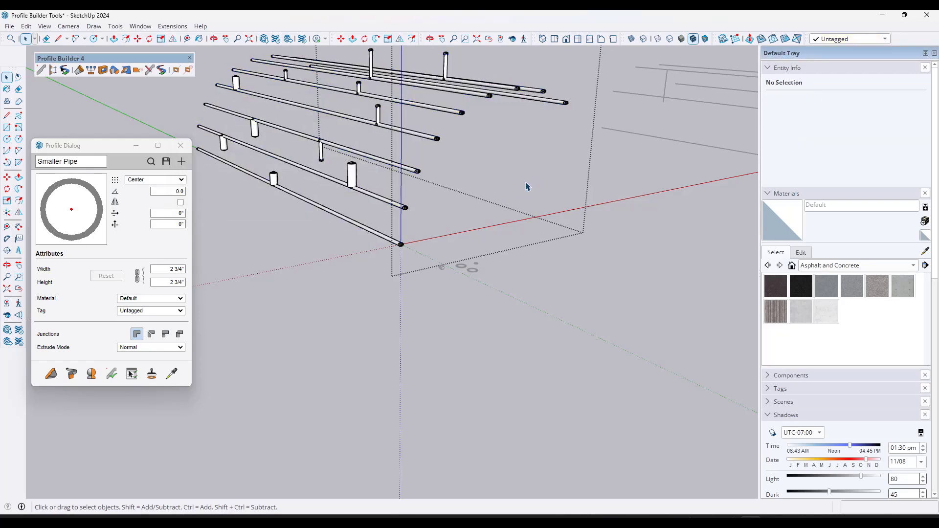
- Apply the Smaller Pipe profile to the five vertical stubs that are still thick
middle_drag(524, 184, 489, 189)
click(351, 177)
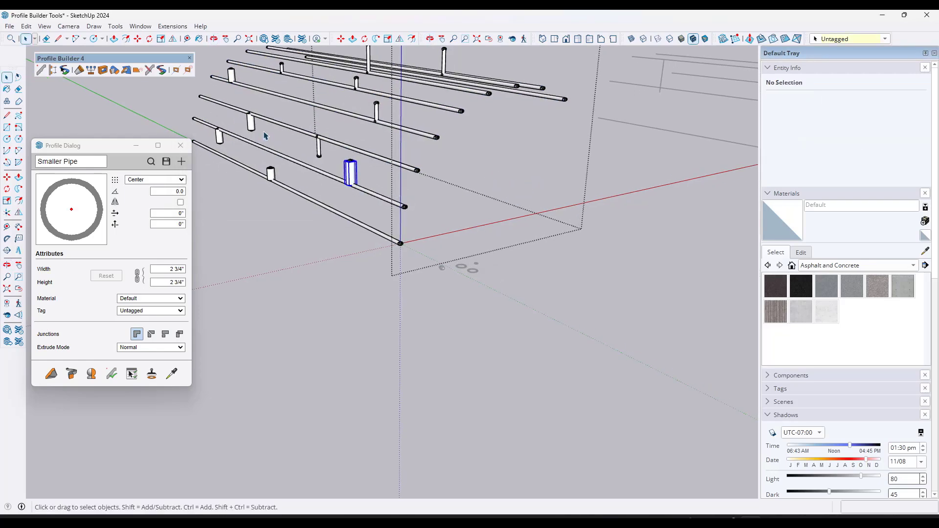
ctrl+click(251, 123)
ctrl+click(219, 136)
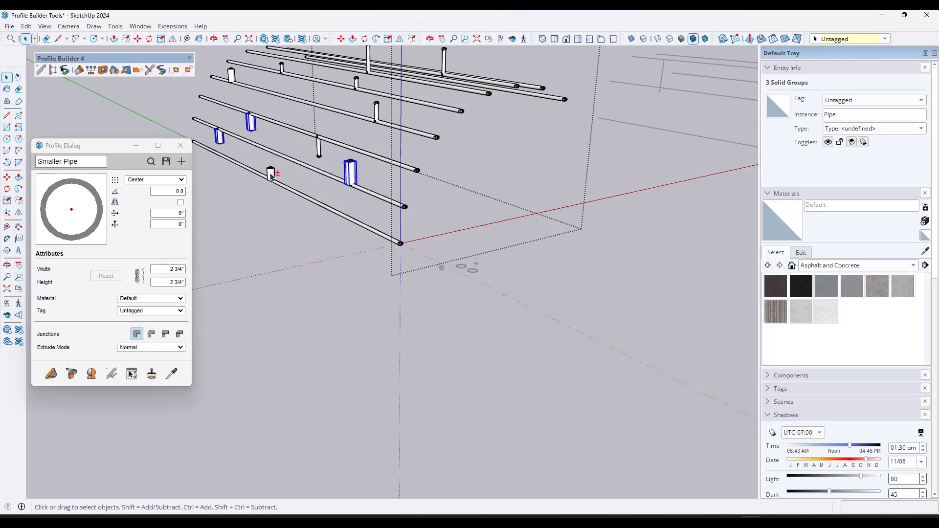
ctrl+click(271, 175)
ctrl+click(232, 76)
click(111, 374)
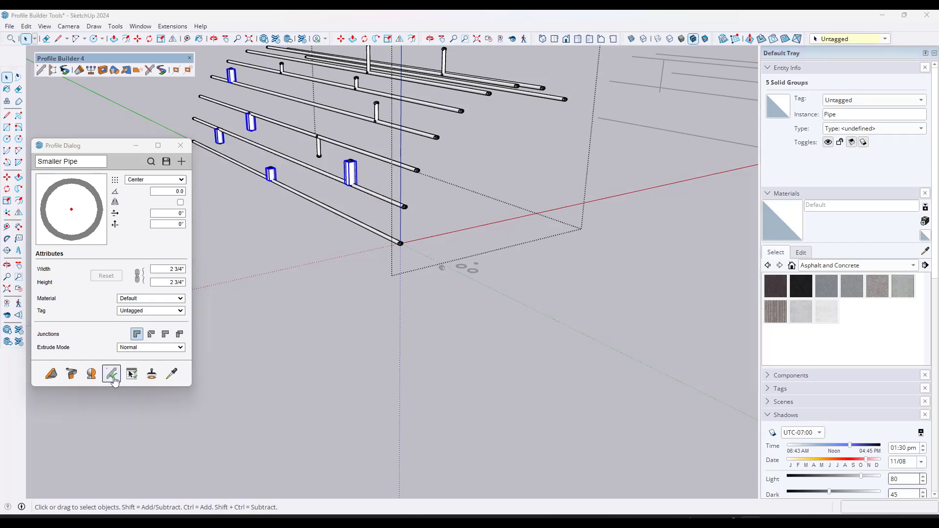
click(213, 185)
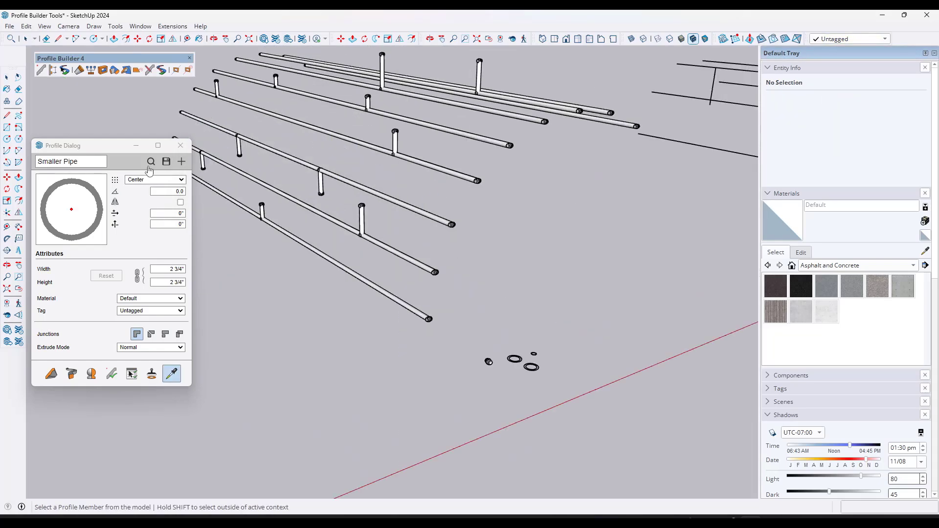
- Load the HSS1.900x0.120 profile from the recent profiles in the profile library
click(150, 162)
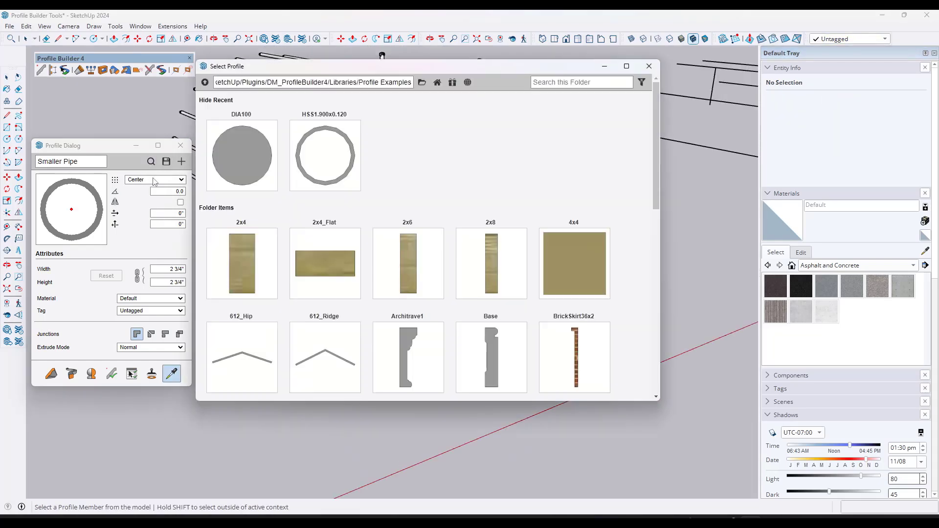
click(328, 173)
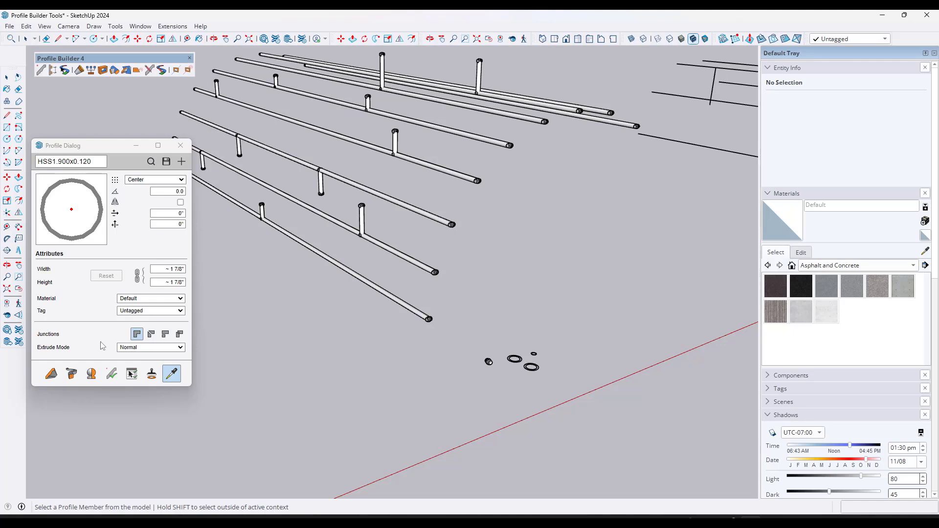
click(118, 379)
click(510, 273)
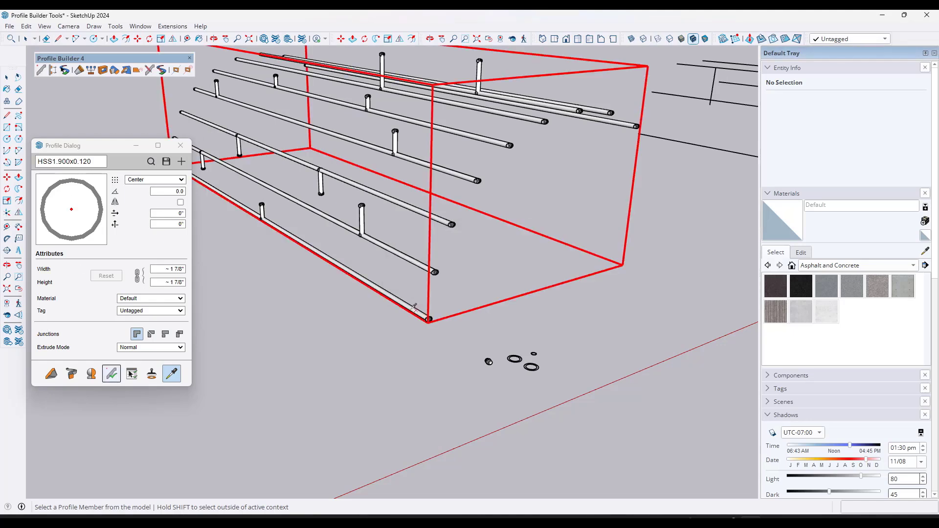
- Reopen the pipe group, select all nine long pipes and apply HSS1.900x0.120's profile, name, width and height to them
click(404, 295)
double_click(405, 294)
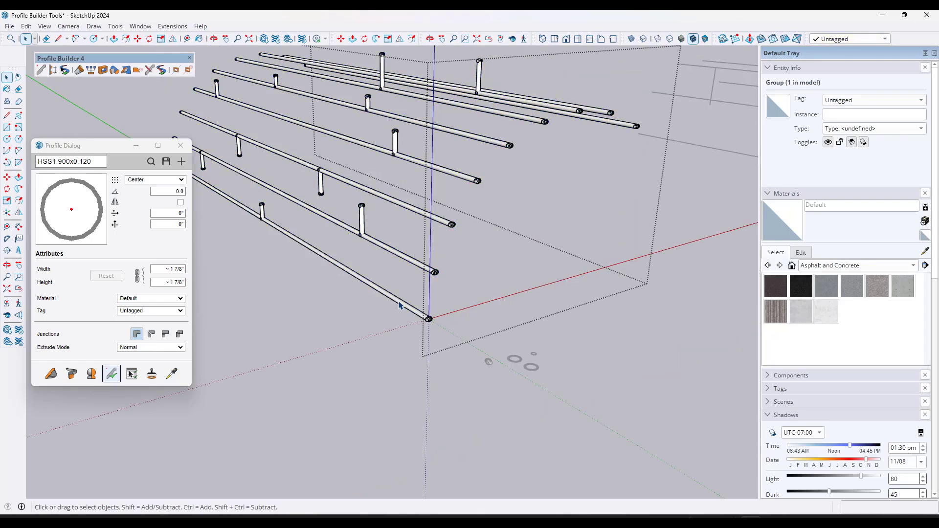
click(405, 296)
ctrl+click(422, 269)
ctrl+click(432, 220)
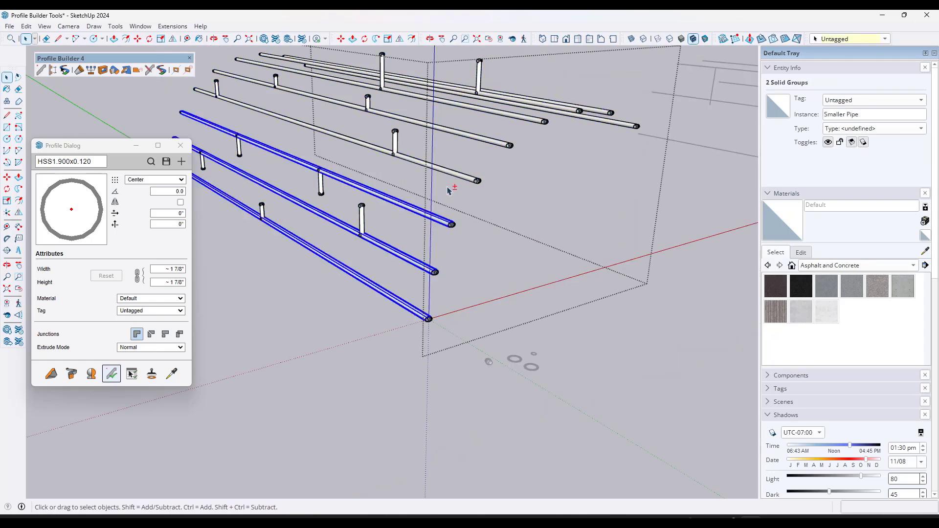
ctrl+click(462, 177)
ctrl+click(489, 142)
shift+click(523, 117)
shift+click(557, 108)
shift+click(589, 109)
shift+click(607, 121)
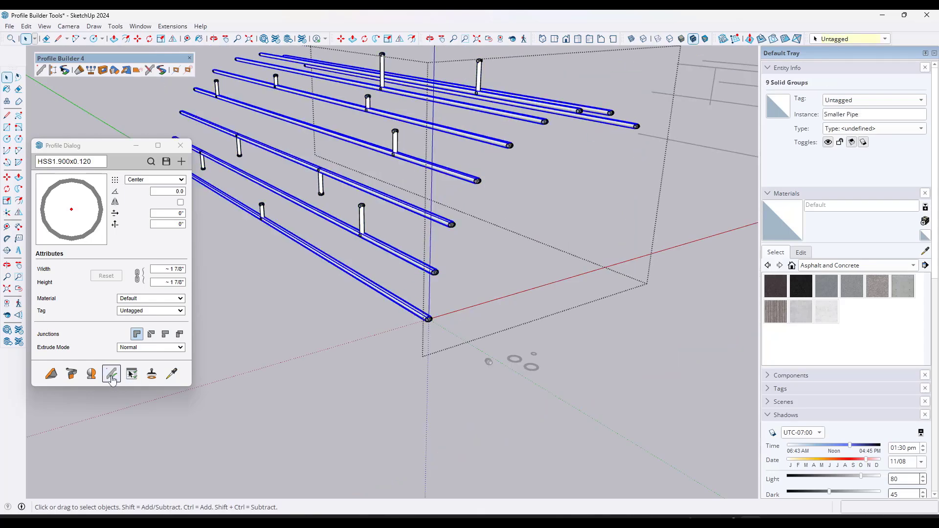
click(111, 376)
click(223, 185)
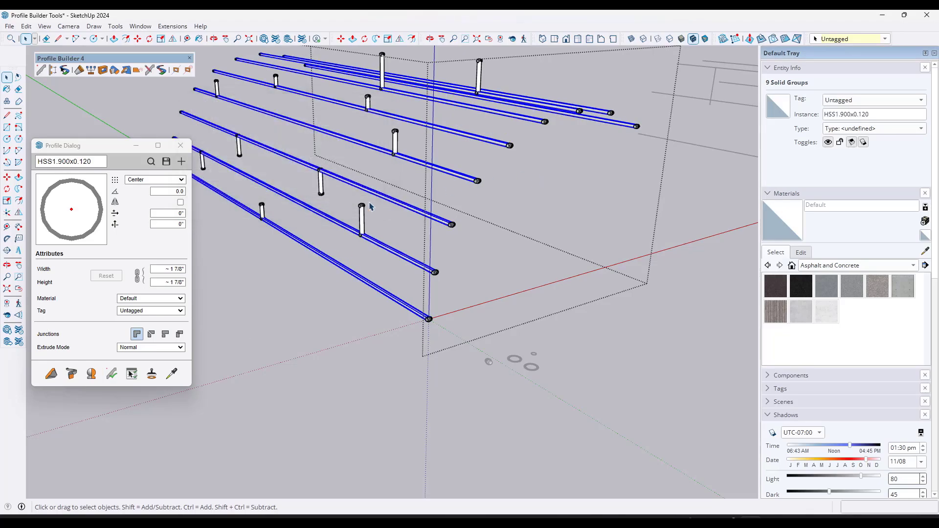
scroll(430, 205, up, 3)
scroll(465, 237, up, 5)
scroll(459, 249, down, 6)
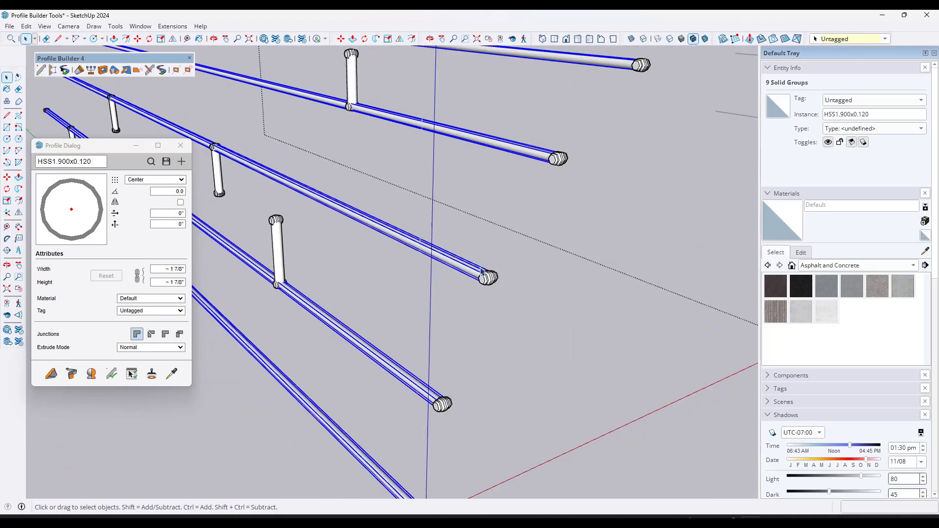
middle_drag(459, 249, 435, 220)
- Load the recent DIA100 profile, apply it to the nine selected long pipes, and close the profile dialog
click(150, 161)
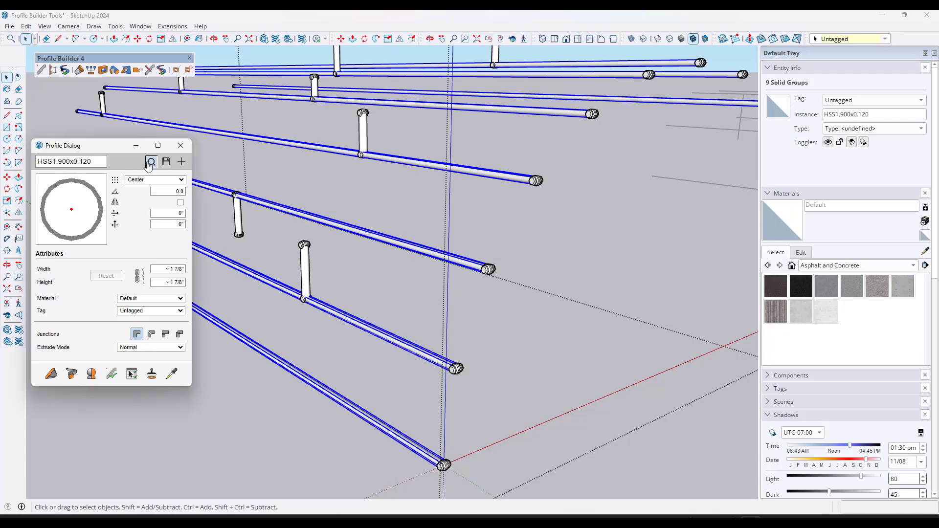
click(313, 168)
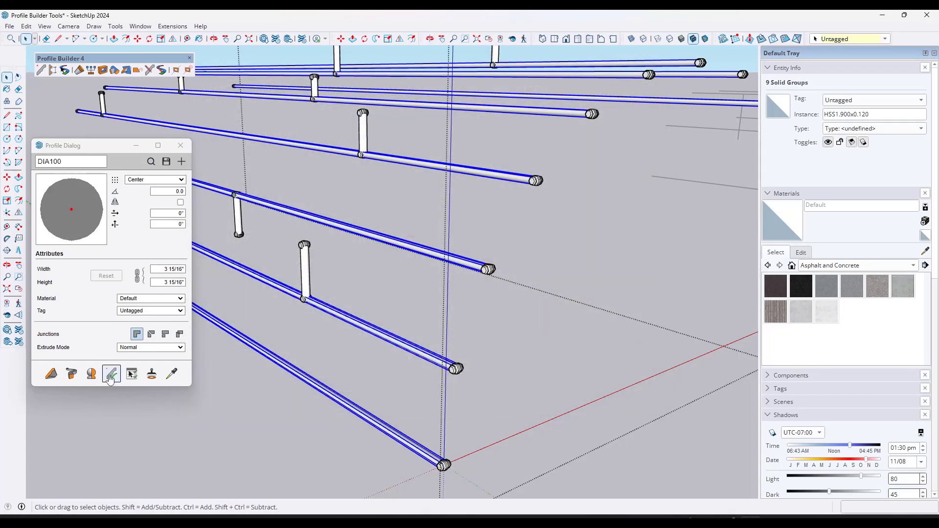
click(111, 374)
click(216, 184)
middle_drag(216, 184, 568, 267)
scroll(476, 253, down, 4)
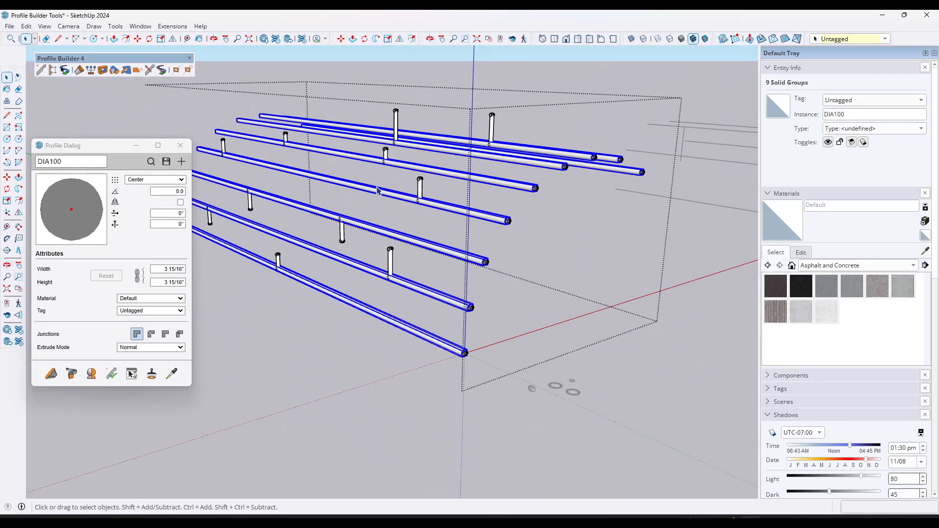
scroll(398, 190, up, 7)
scroll(428, 218, down, 10)
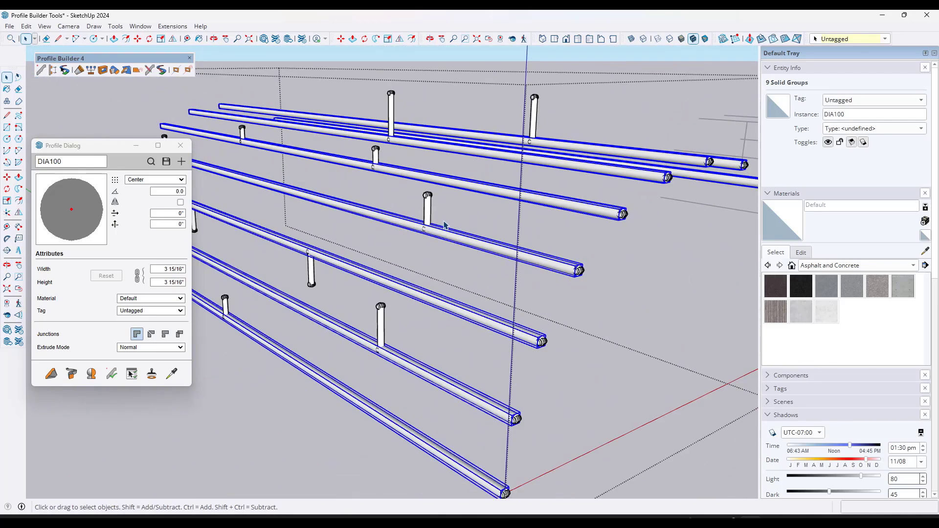
click(477, 217)
click(180, 145)
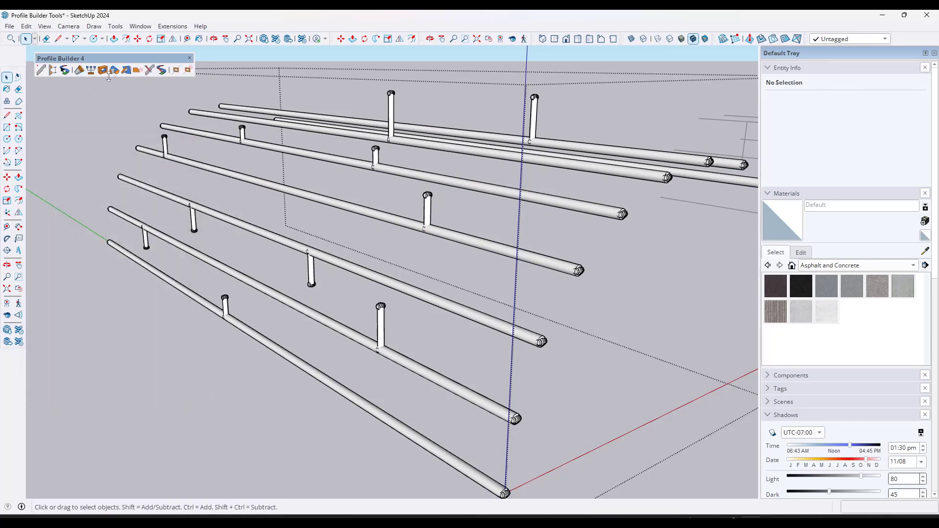
- Trim the lower end of one vertical stub to the solid long pipe it meets
scroll(462, 196, up, 5)
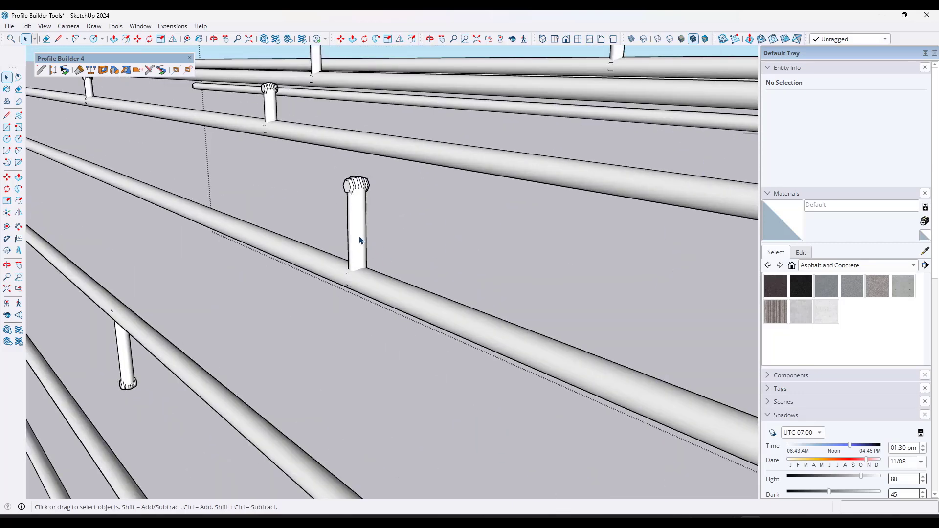
click(115, 71)
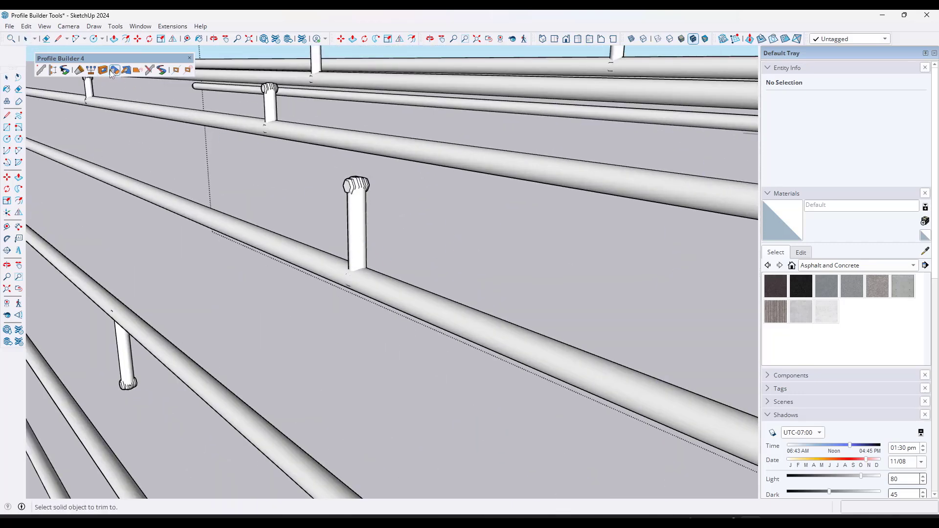
click(387, 297)
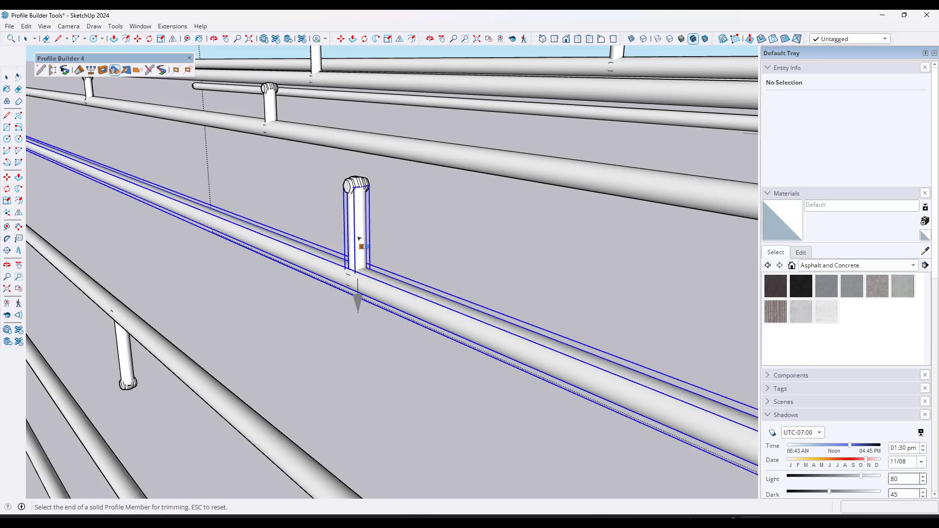
click(359, 238)
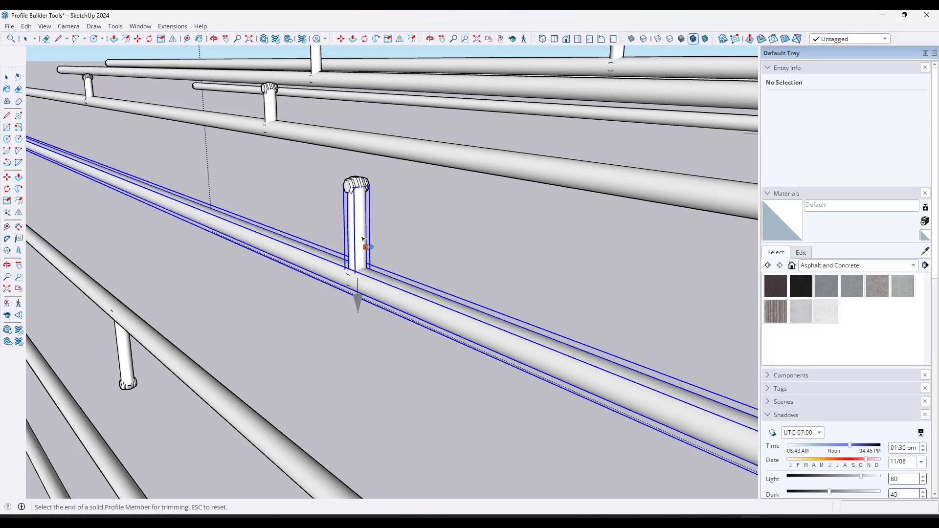
click(414, 245)
- Move the trimmed stub up about 3 5/16" to check its cut end, and undo the move
scroll(359, 256, up, 4)
click(350, 256)
key(m)
click(350, 256)
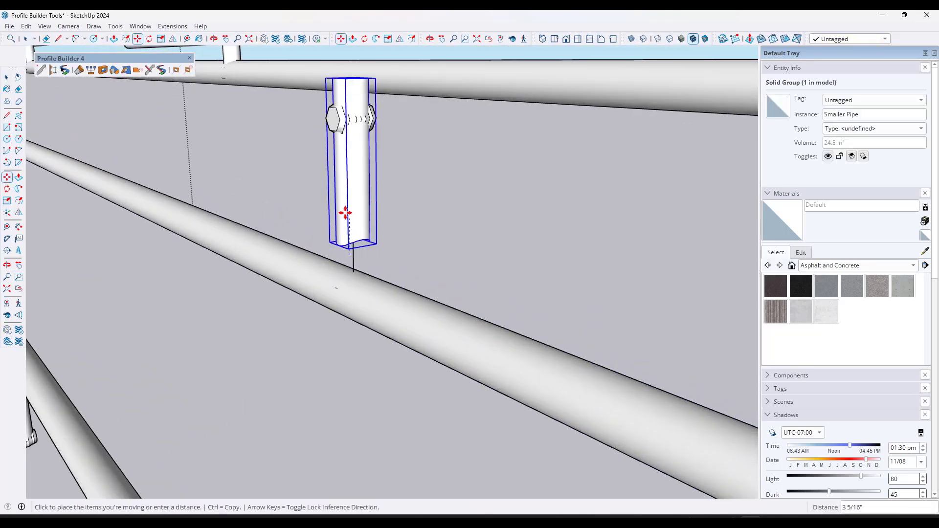
click(347, 216)
key(space)
key(ctrl+z)
click(452, 228)
scroll(472, 249, down, 5)
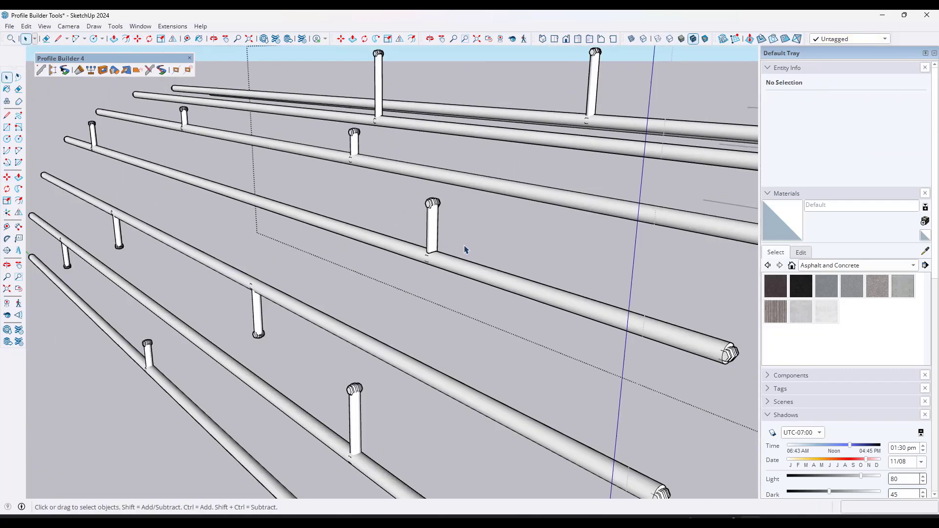
scroll(432, 255, down, 3)
scroll(443, 257, down, 3)
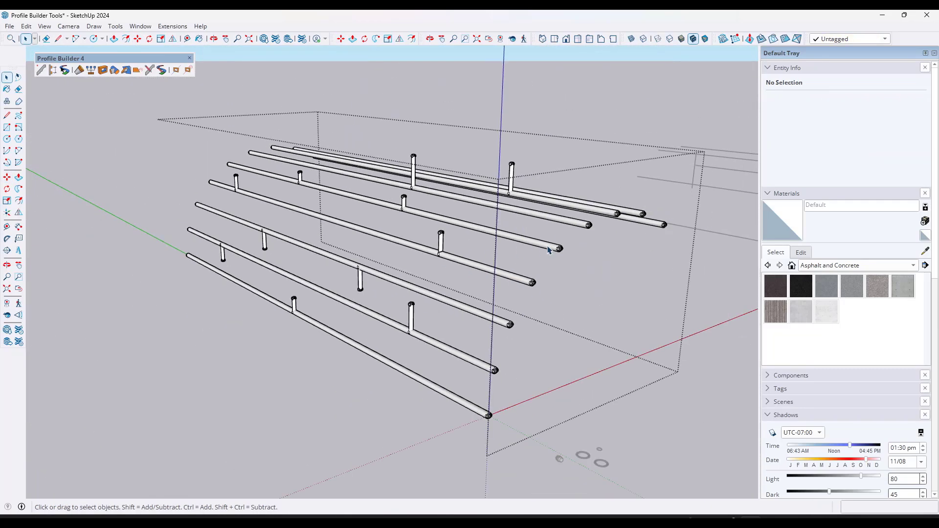
- Leave the pipe samples and select the Power Pole component beside the curved path
mouse_move(443, 257)
middle_down()
mouse_move(440, 212)
mouse_move(440, 241)
middle_up()
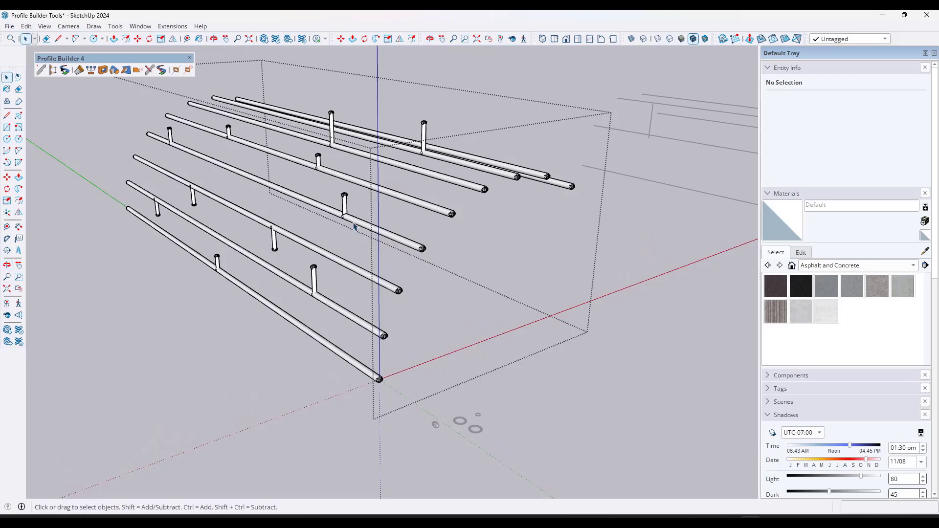
scroll(355, 226, up, 2)
scroll(368, 197, up, 2)
scroll(411, 209, up, 2)
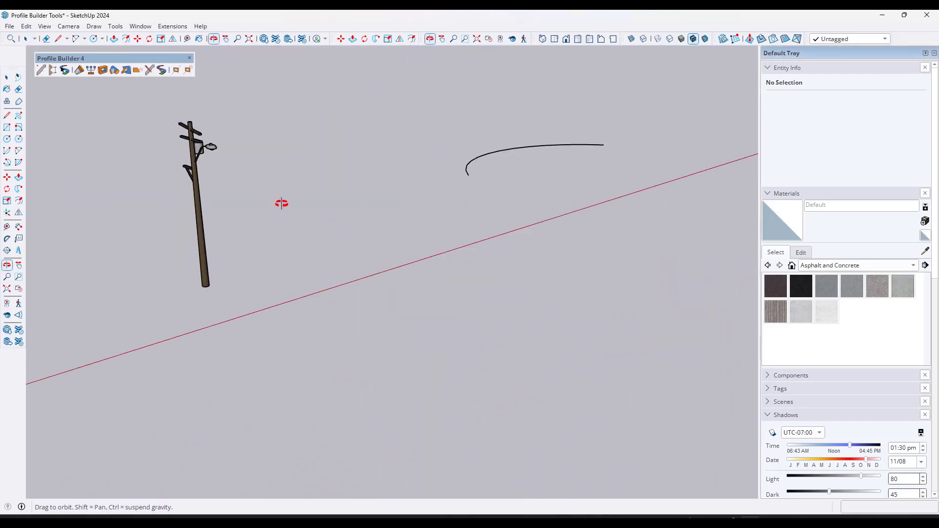
middle_drag(283, 204, 251, 201)
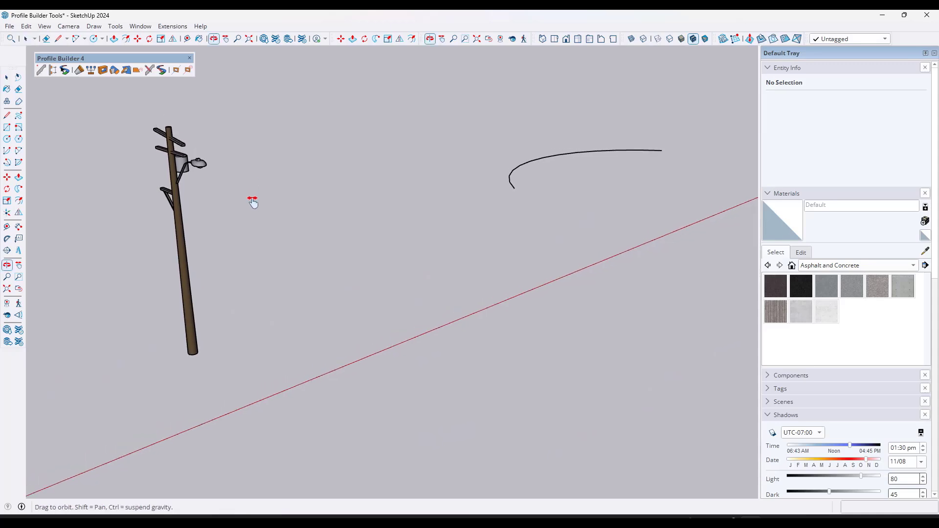
click(189, 228)
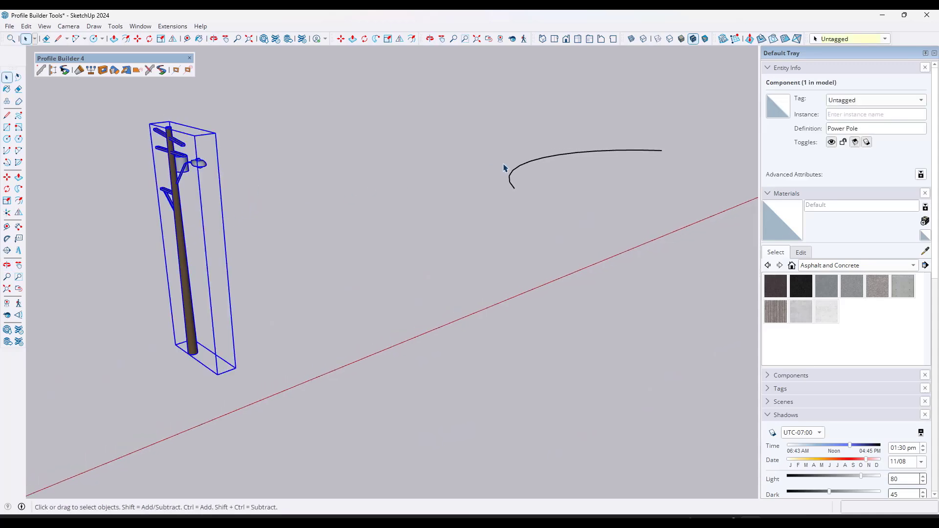
middle_drag(374, 168, 294, 185)
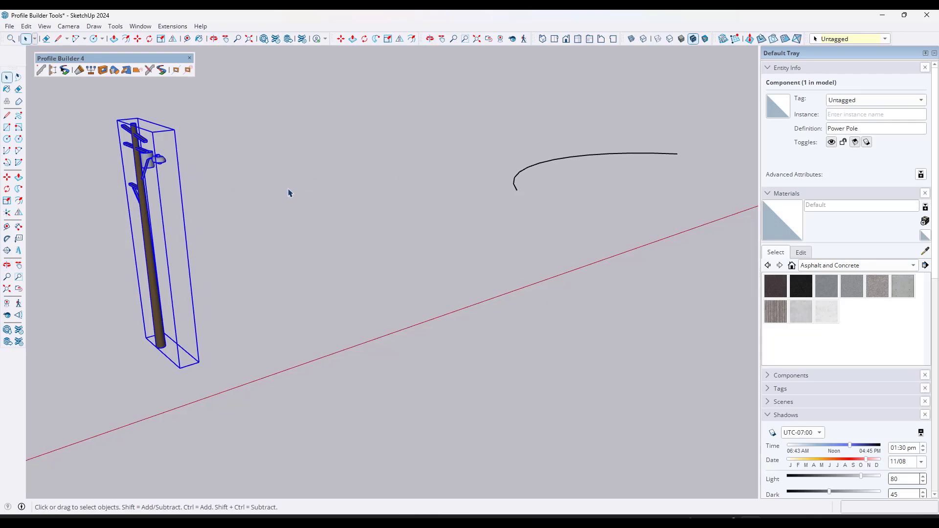
- Start a new Profile Builder assembly without saving the current one, and add the Power Pole from the model as its component
click(53, 71)
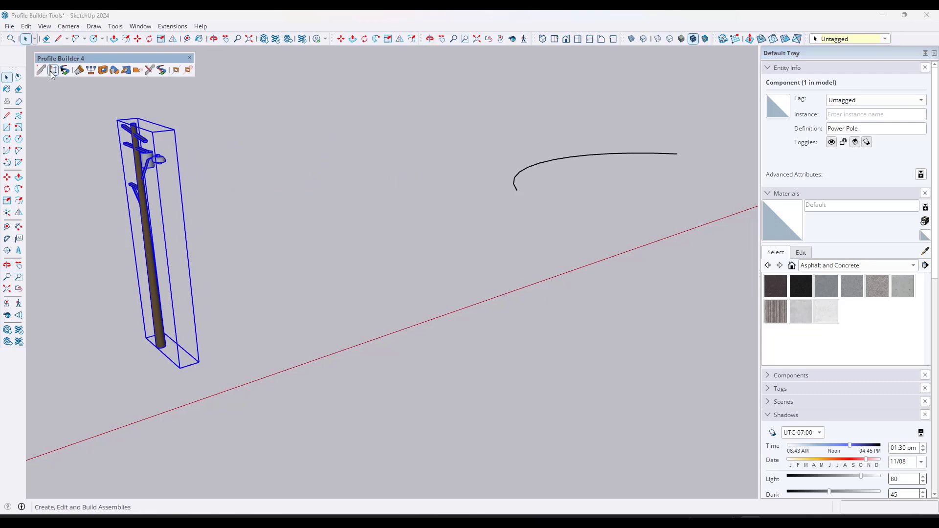
click(830, 84)
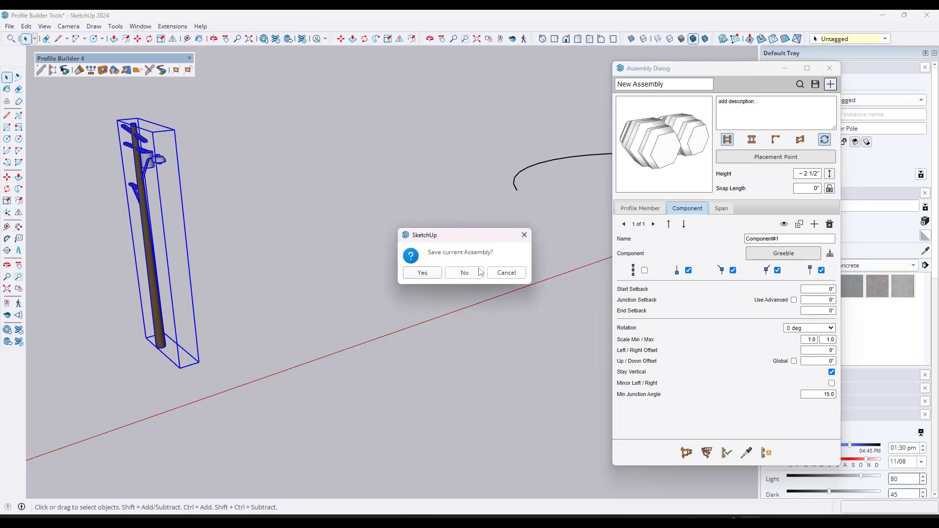
click(459, 271)
click(814, 224)
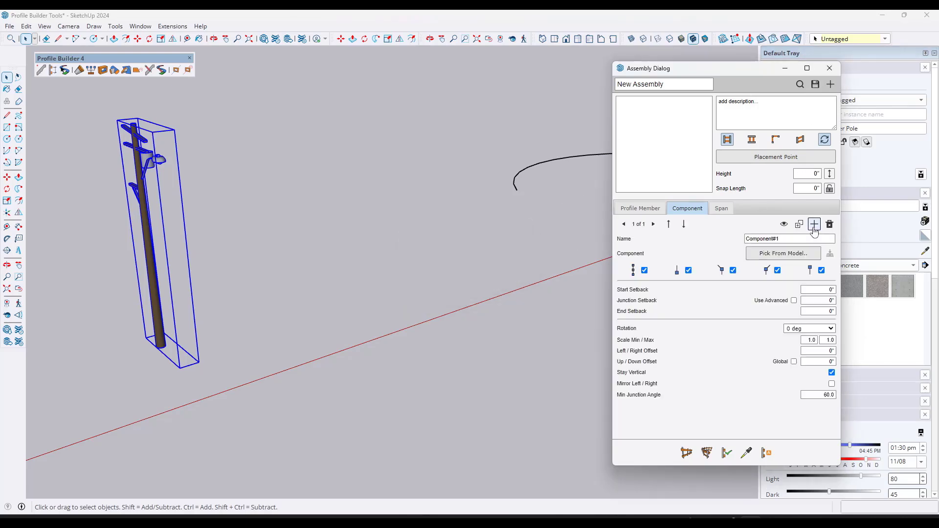
click(782, 253)
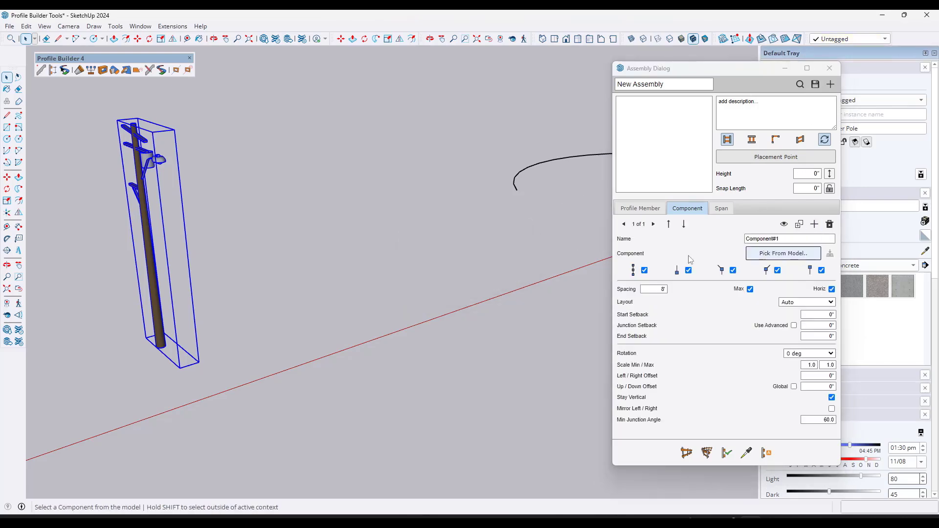
click(151, 239)
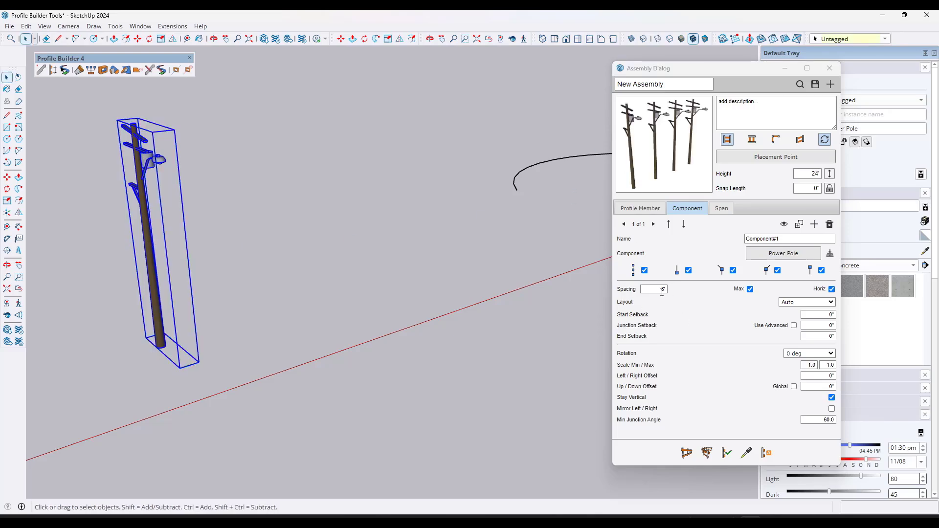
- Set the pole component's spacing to 36' and build the assembly along a straight path about 130' long behind the original pole
click(662, 290)
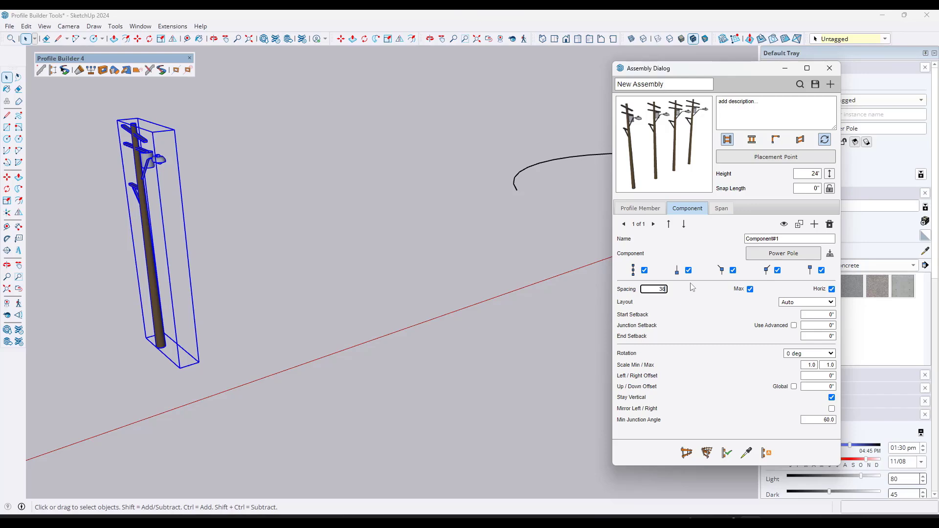
key(Return)
scroll(409, 210, down, 5)
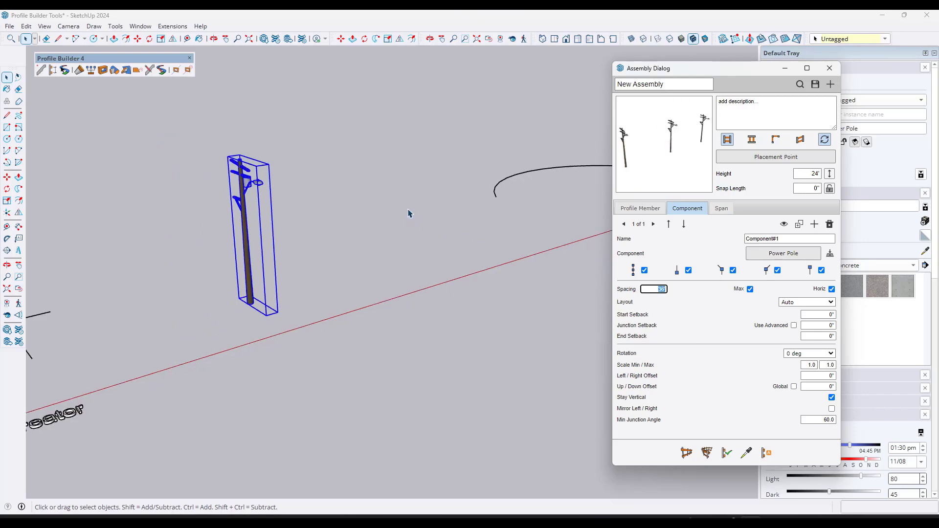
click(686, 452)
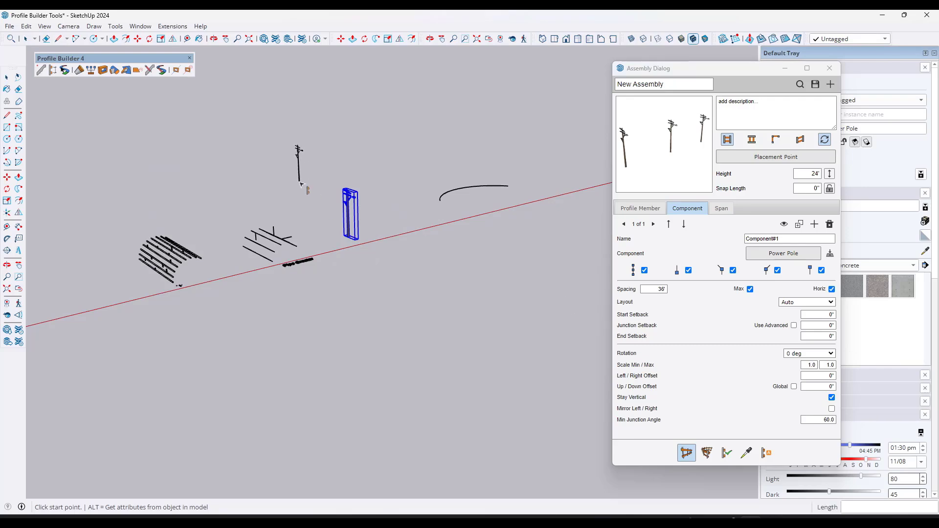
click(293, 192)
click(450, 165)
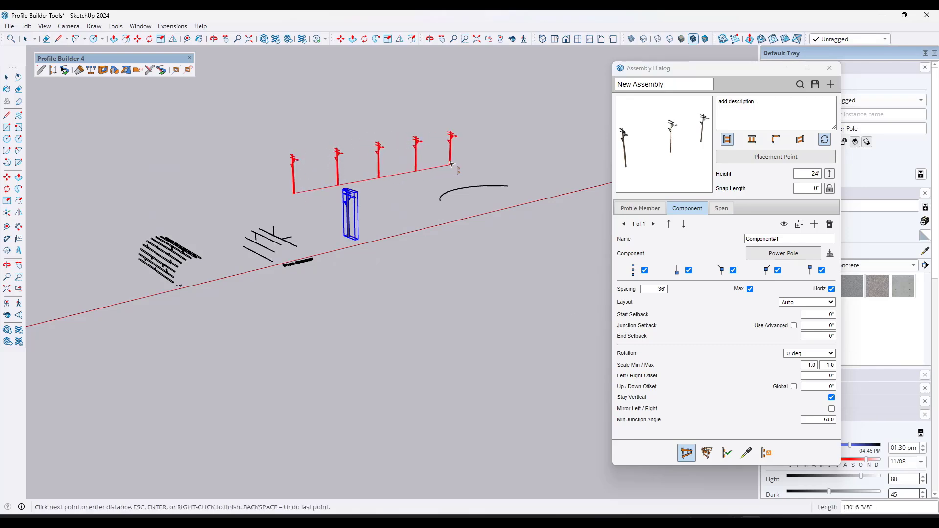
key(Return)
scroll(383, 153, up, 5)
middle_drag(346, 162, 386, 180)
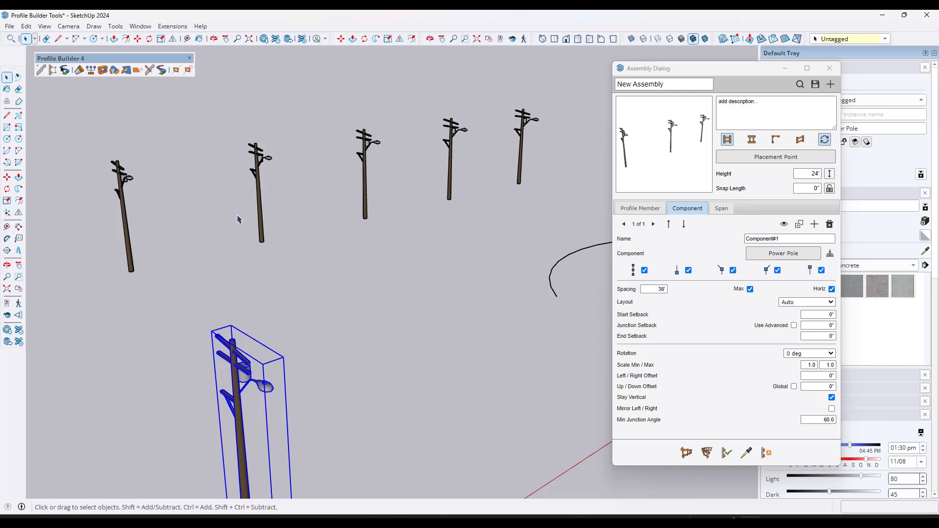
- Add a Profile Member span to the assembly and draw a circle with a 1/16" radius near the first pole's base
click(721, 208)
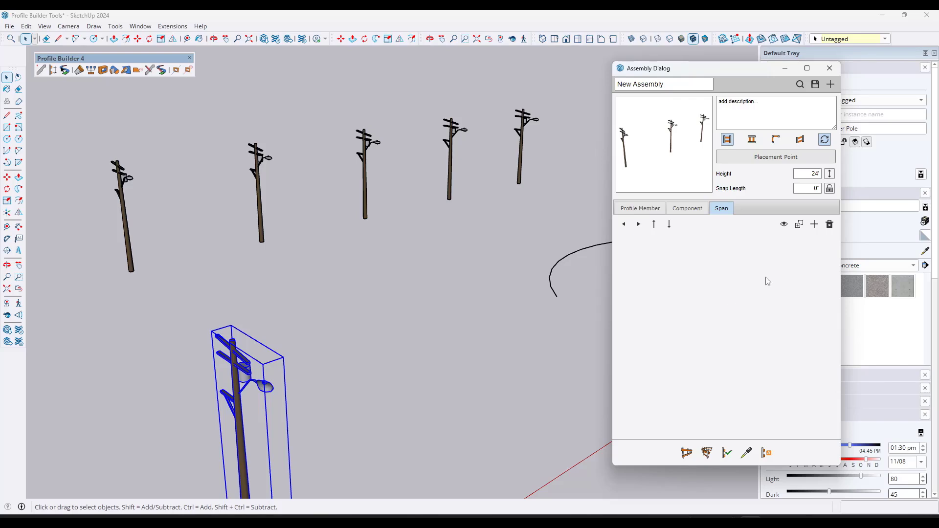
click(814, 224)
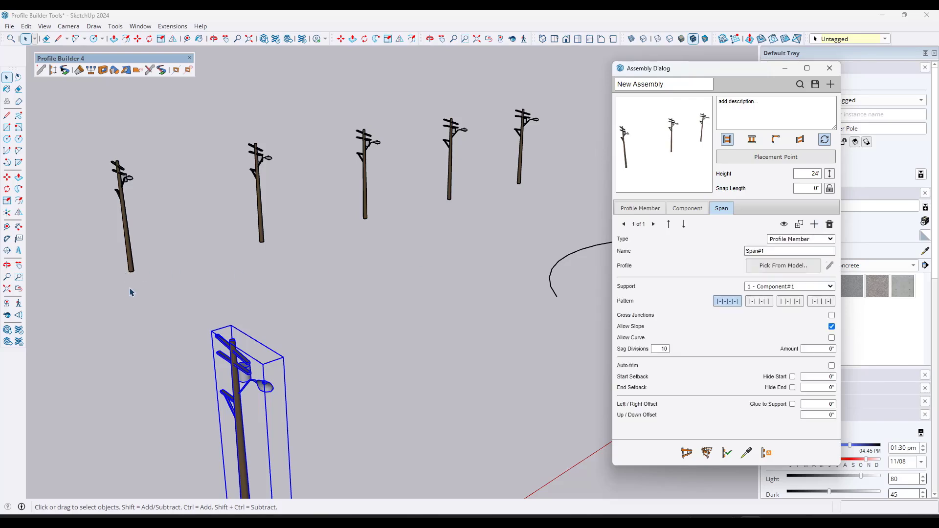
scroll(169, 300, up, 1)
scroll(248, 273, down, 5)
scroll(184, 277, up, 6)
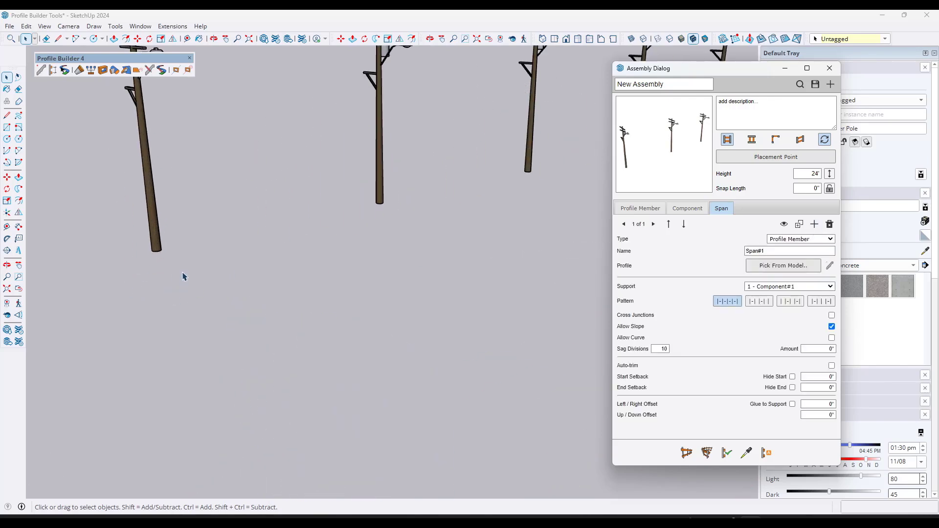
scroll(186, 276, up, 3)
key(c)
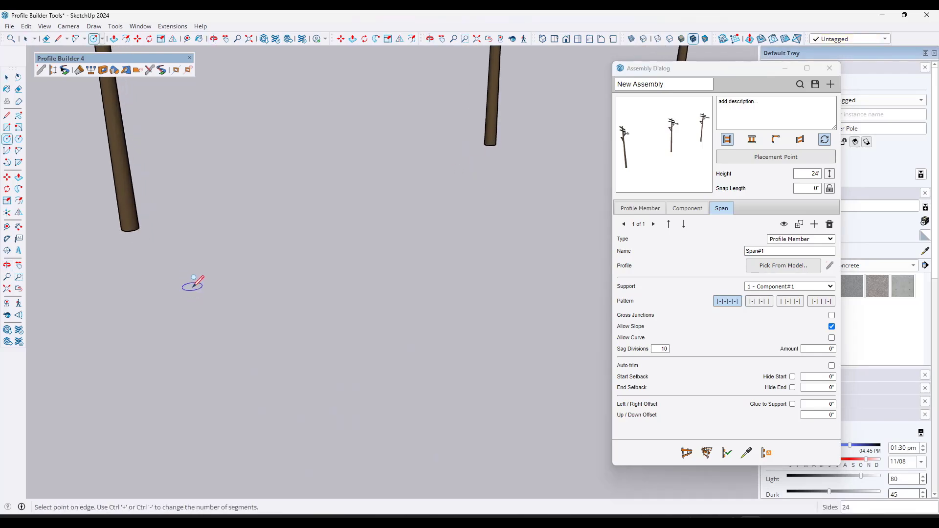
click(193, 286)
text(1/16)
key(Return)
key(space)
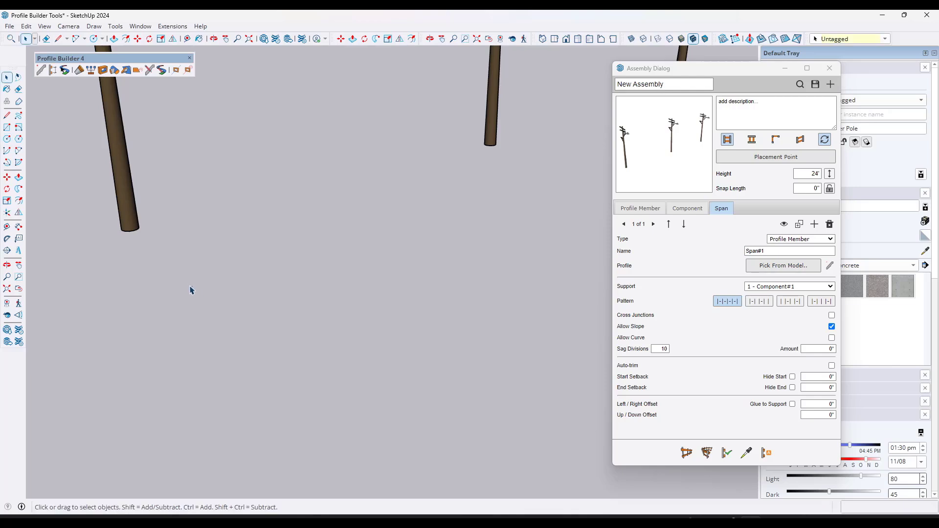
- Create a new profile named Wire from the small circle and assign it to the span
scroll(205, 291, up, 5)
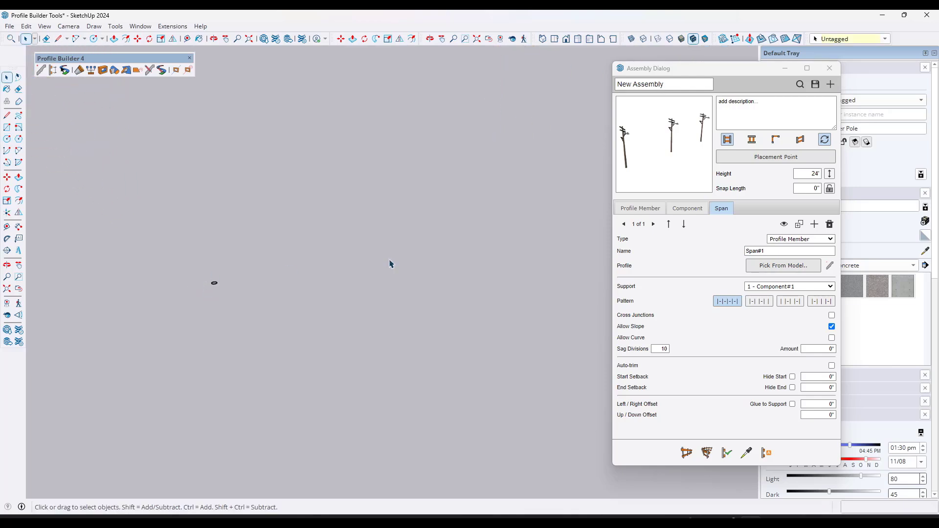
click(829, 267)
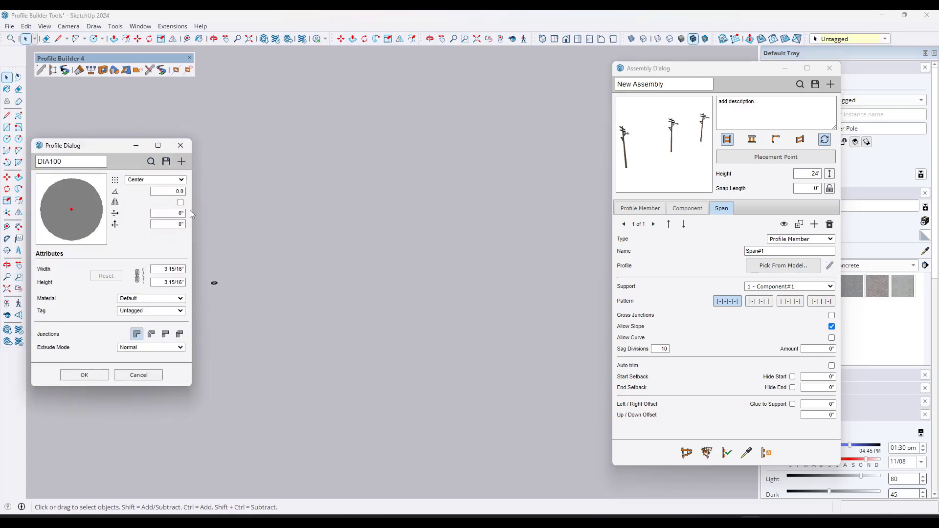
drag(202, 261, 227, 294)
click(181, 162)
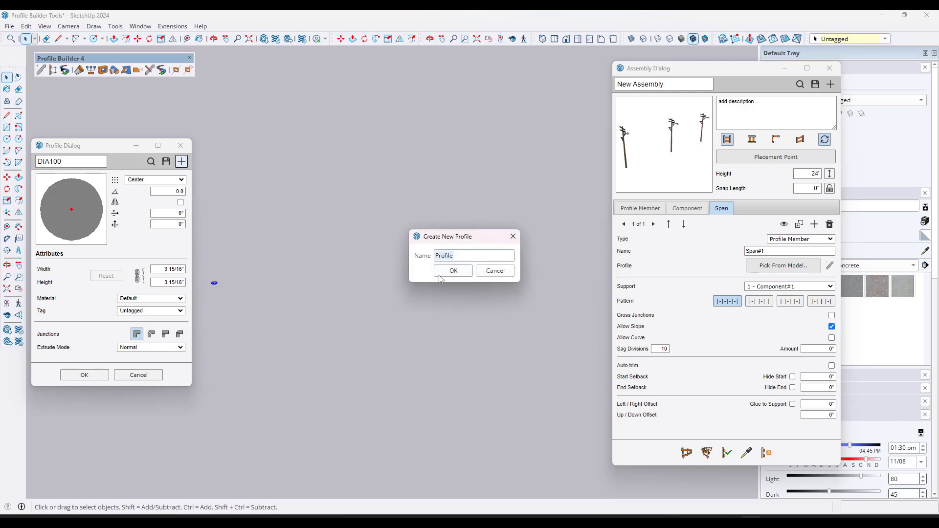
text(Wire)
click(453, 269)
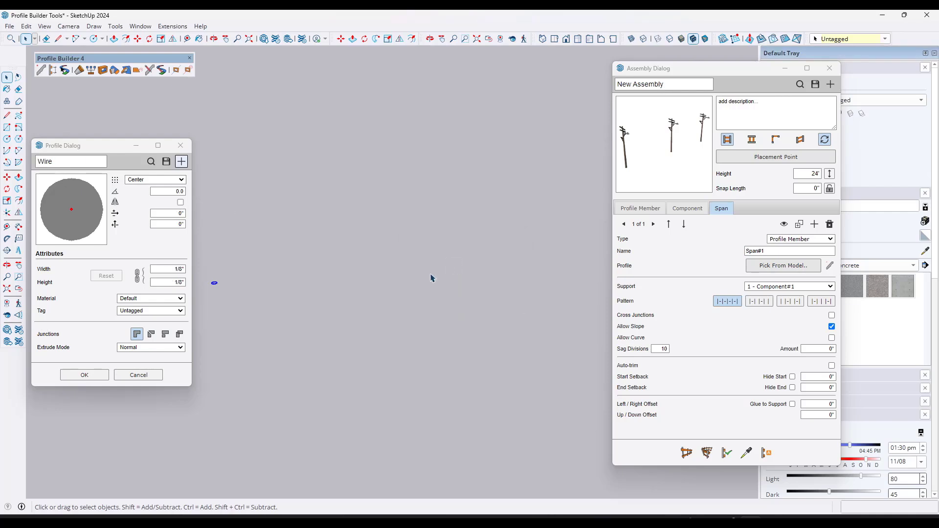
click(79, 376)
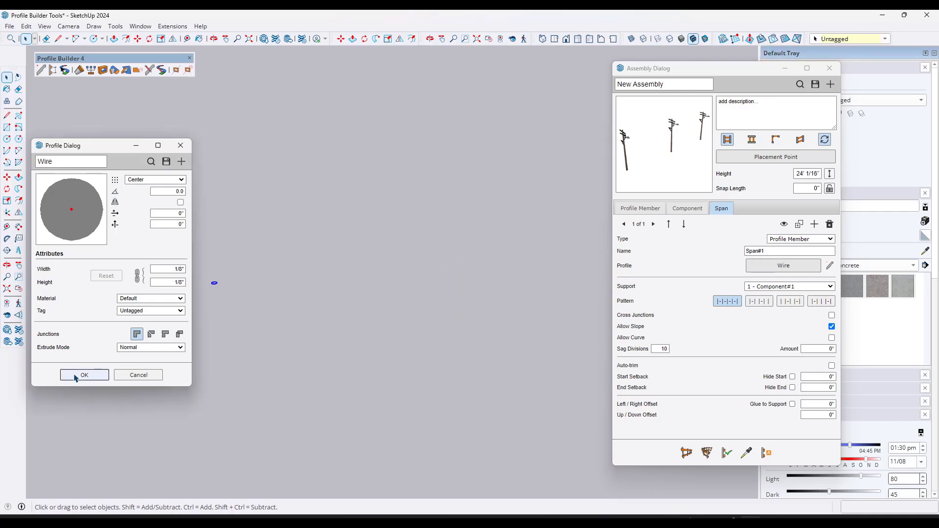
- Select the row of power poles built from the assembly
scroll(317, 347, down, 8)
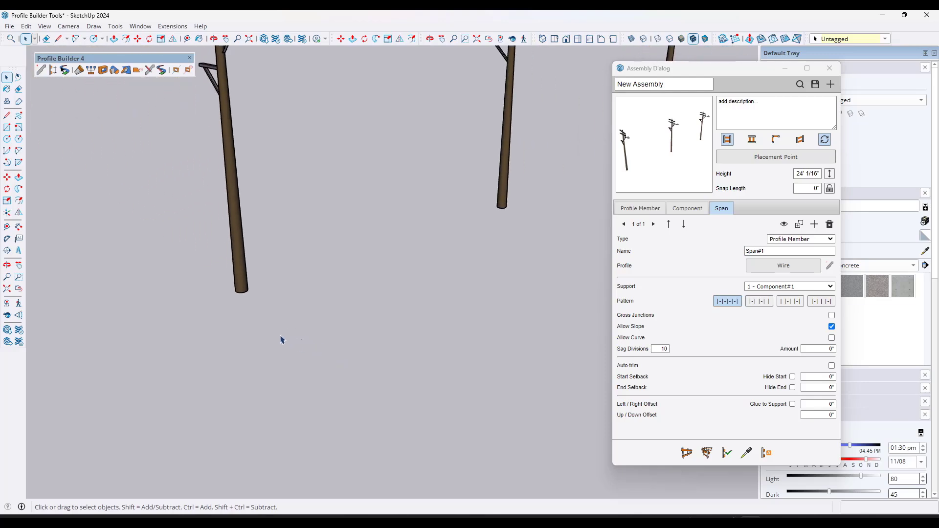
scroll(347, 199, down, 1)
scroll(333, 171, up, 4)
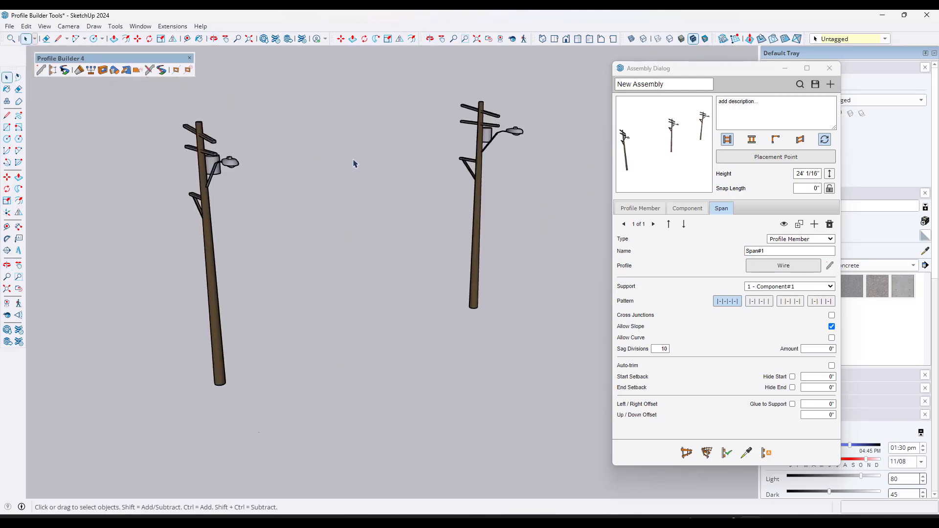
scroll(345, 166, down, 2)
middle_drag(425, 239, 401, 215)
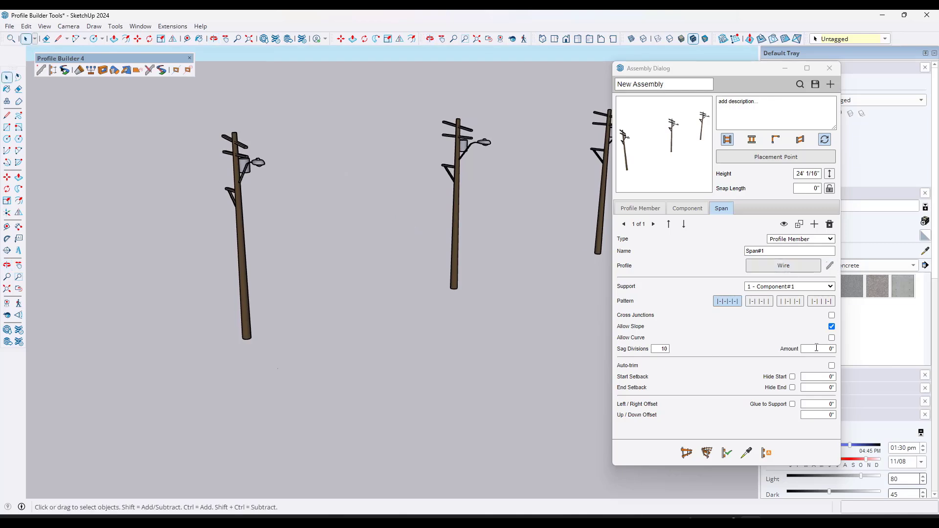
click(454, 234)
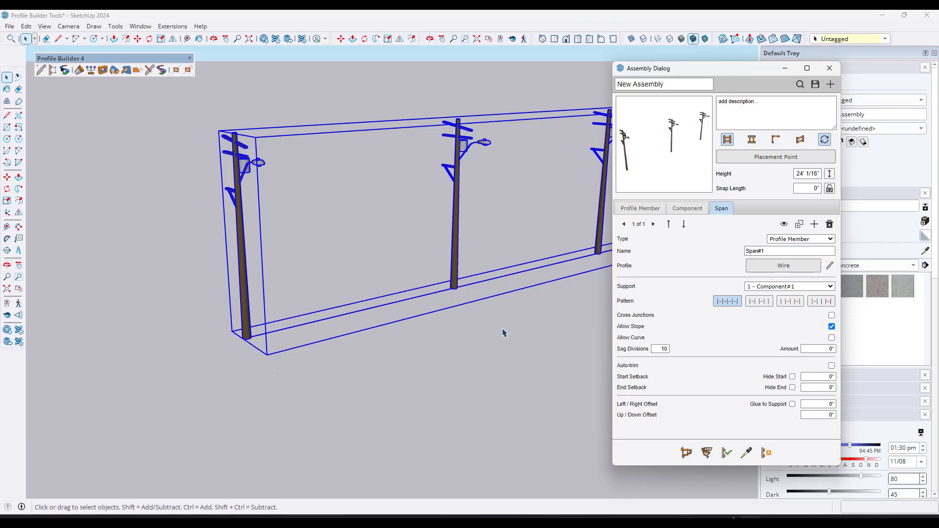
- Measure the first pole's height from its base to its top
click(810, 414)
click(7, 227)
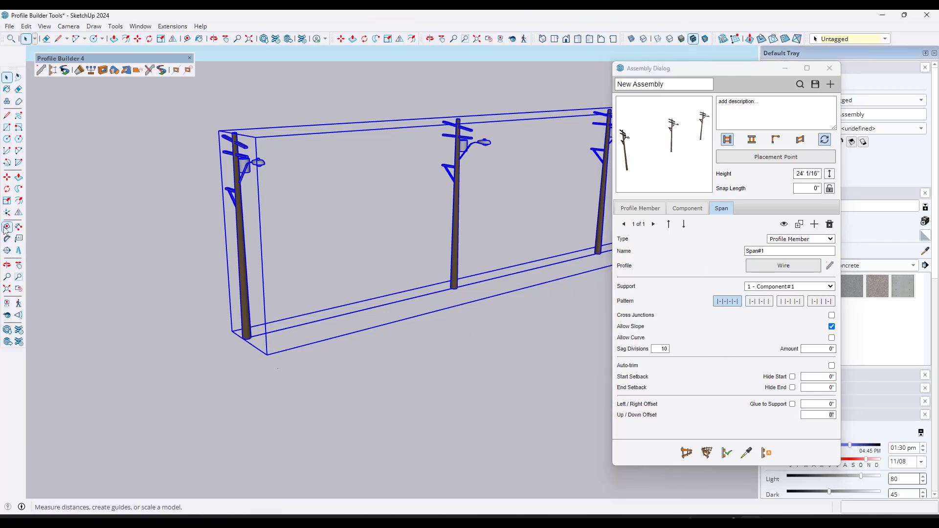
click(247, 338)
click(247, 337)
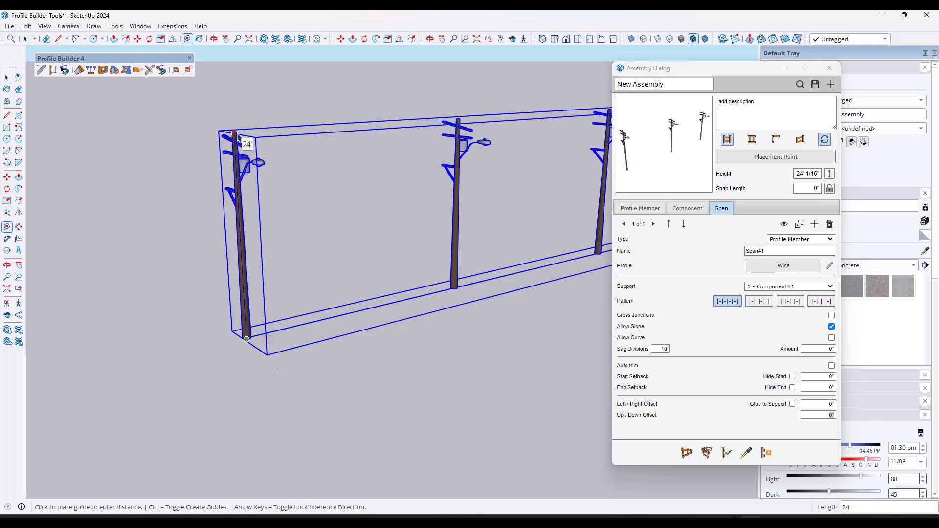
key(space)
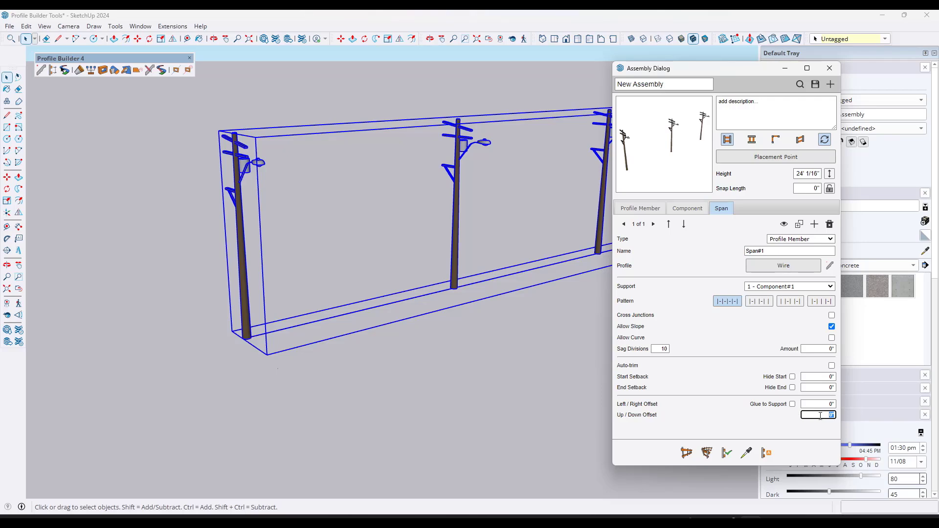
- Set the span's up/down offset to 24' and apply the updated assembly to the selected poles
double_click(823, 415)
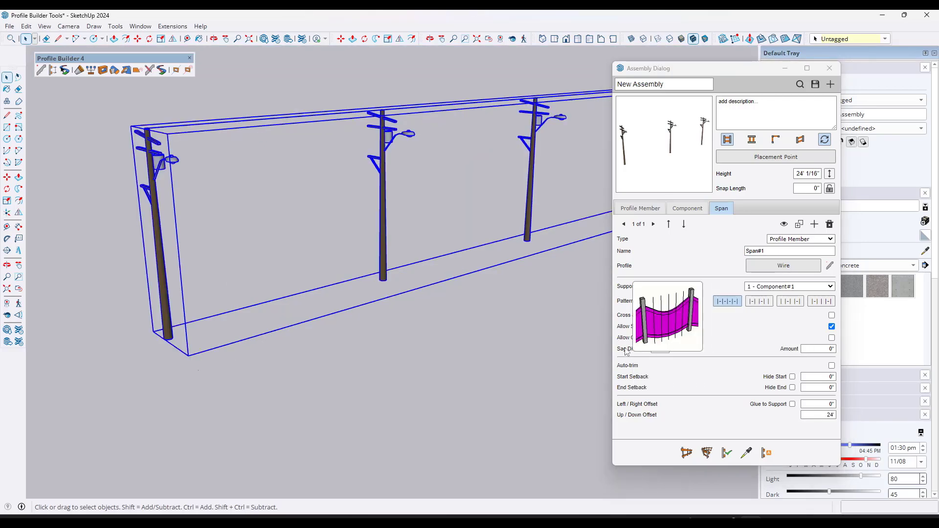
scroll(219, 133, up, 10)
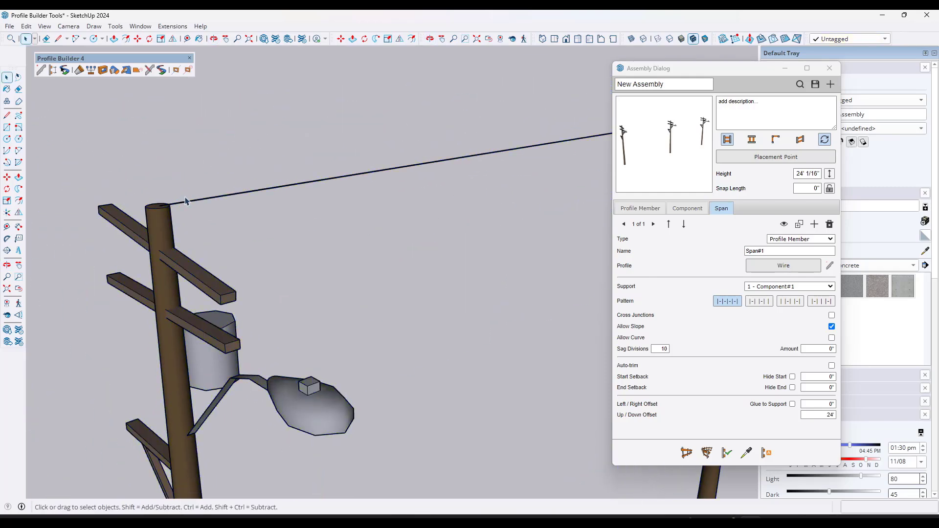
scroll(167, 213, down, 5)
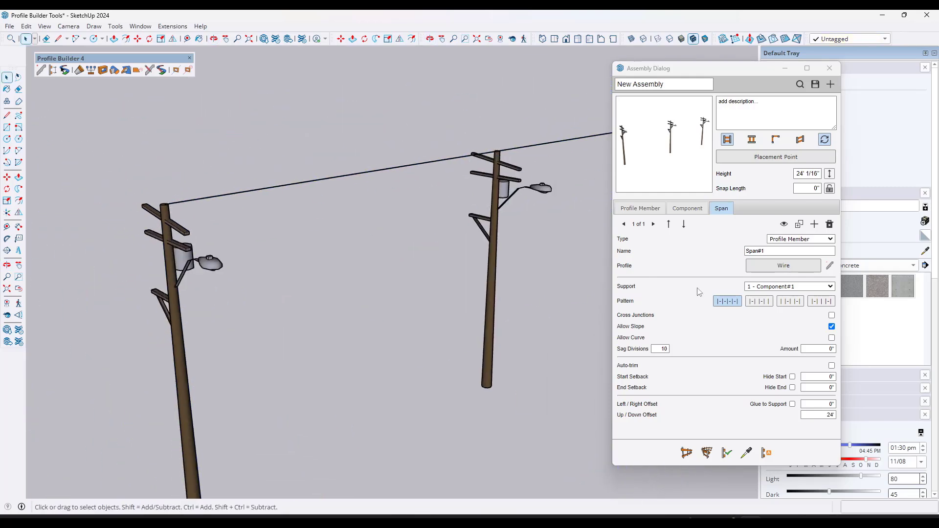
- Set the wire span's sag amount to 24 inches and apply the change to the row of poles
click(805, 350)
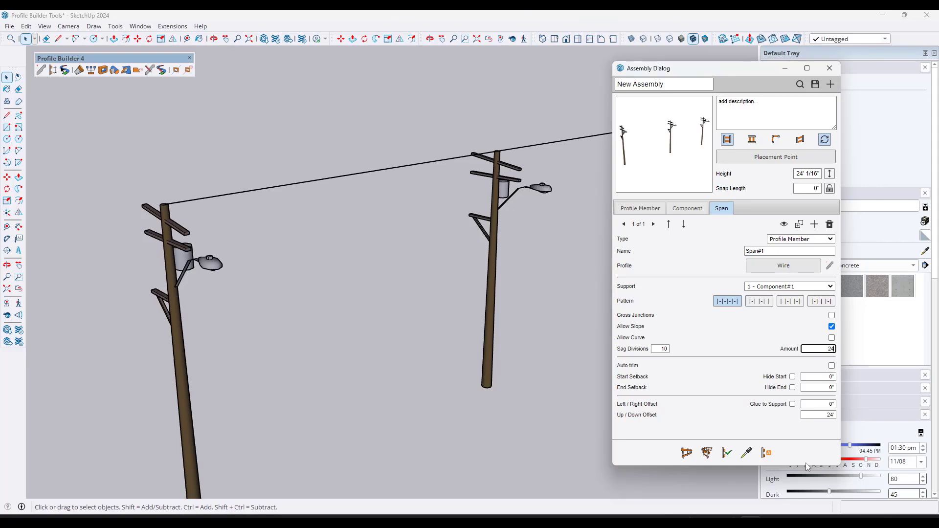
click(500, 270)
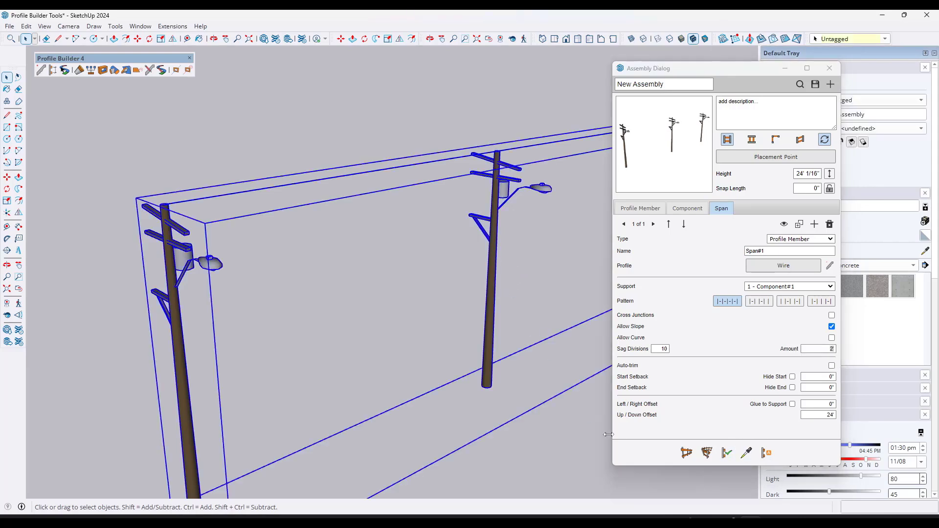
middle_drag(357, 235, 365, 270)
scroll(336, 250, down, 1)
- Set the span's sag divisions to 16 and apply the change to the selected poles
click(657, 349)
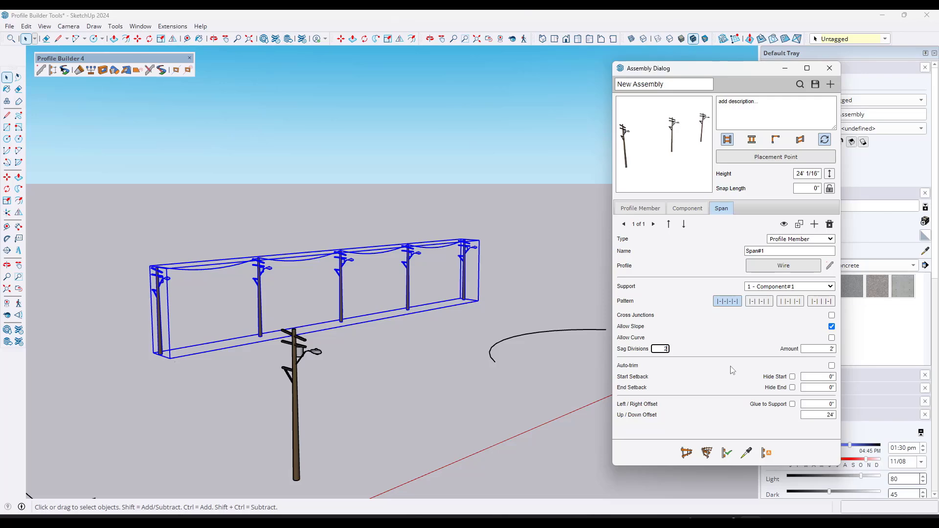
scroll(171, 278, up, 8)
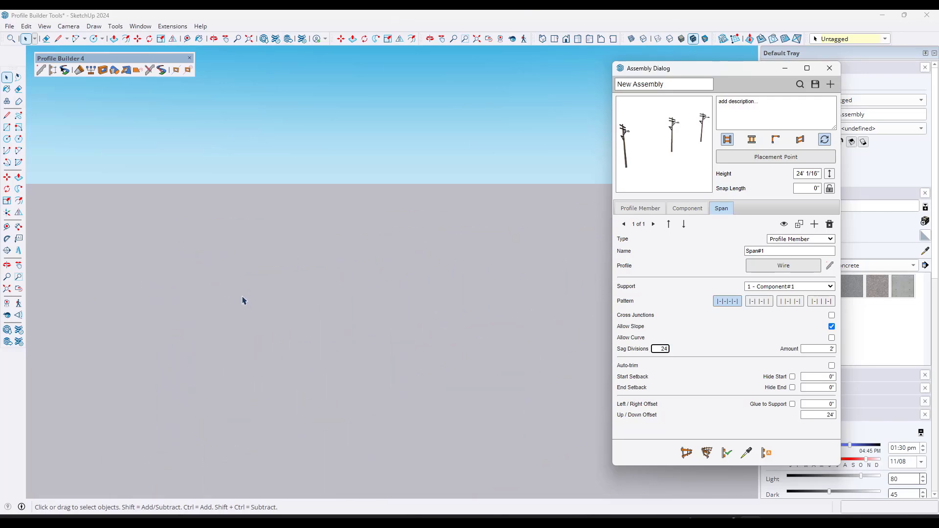
scroll(241, 297, down, 2)
key(Tab)
scroll(241, 292, down, 3)
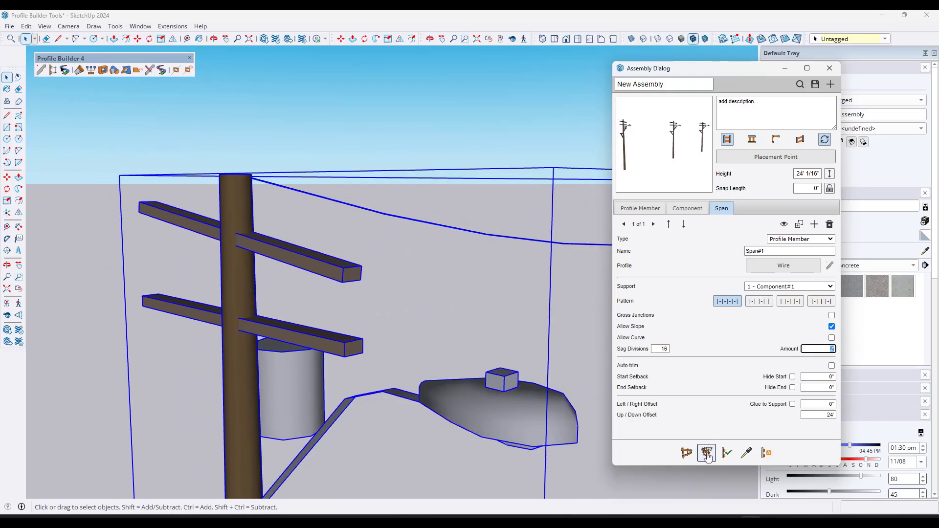
click(729, 457)
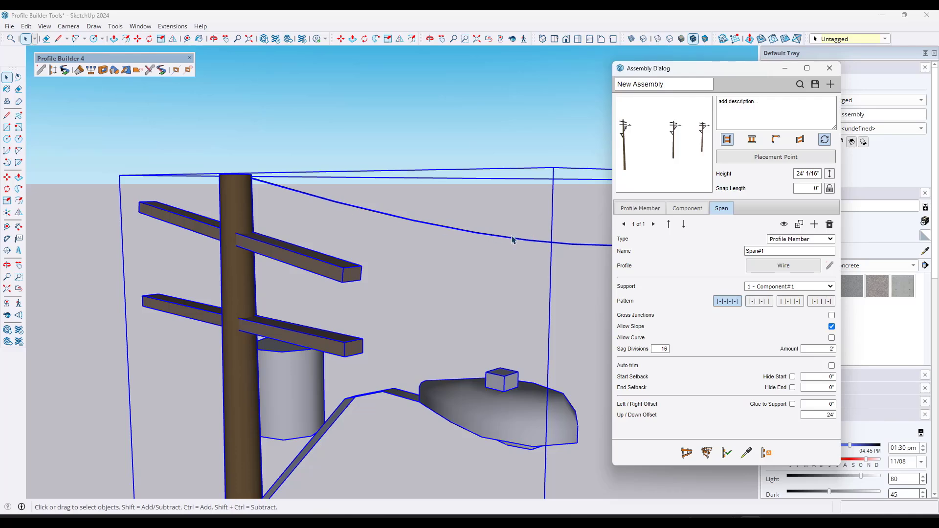
- Duplicate the wire span so the copy has a 2' left/right and 22' up/down offset, and update the selected poles
scroll(511, 240, down, 4)
middle_drag(484, 266, 442, 247)
scroll(312, 292, down, 6)
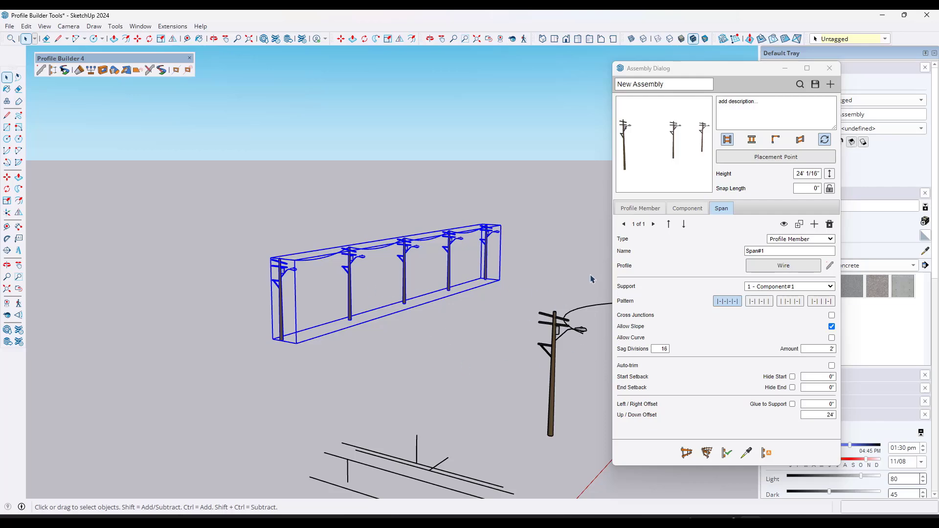
scroll(350, 265, up, 8)
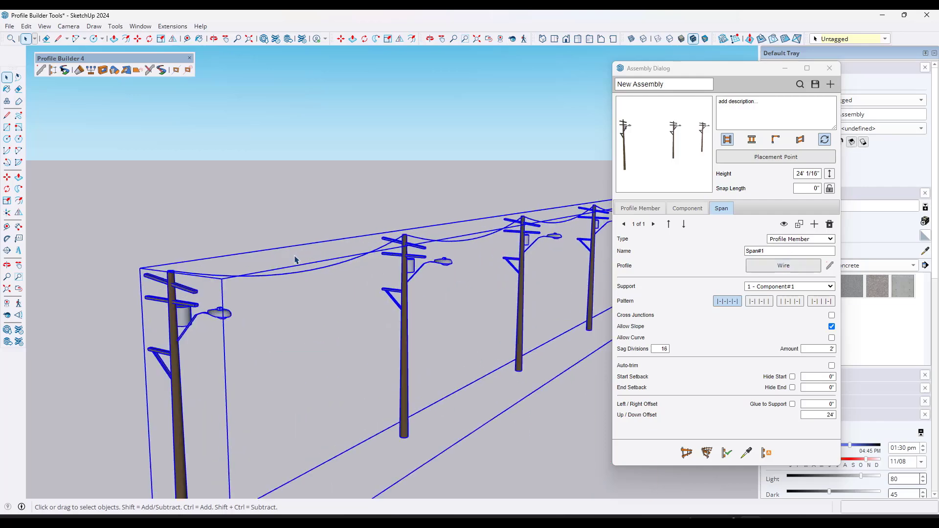
scroll(404, 244, down, 3)
scroll(281, 337, up, 3)
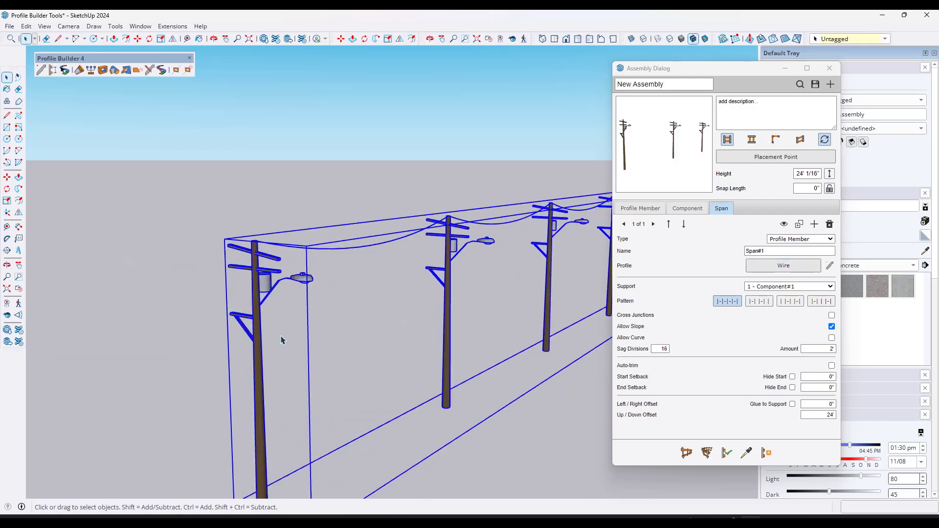
click(799, 226)
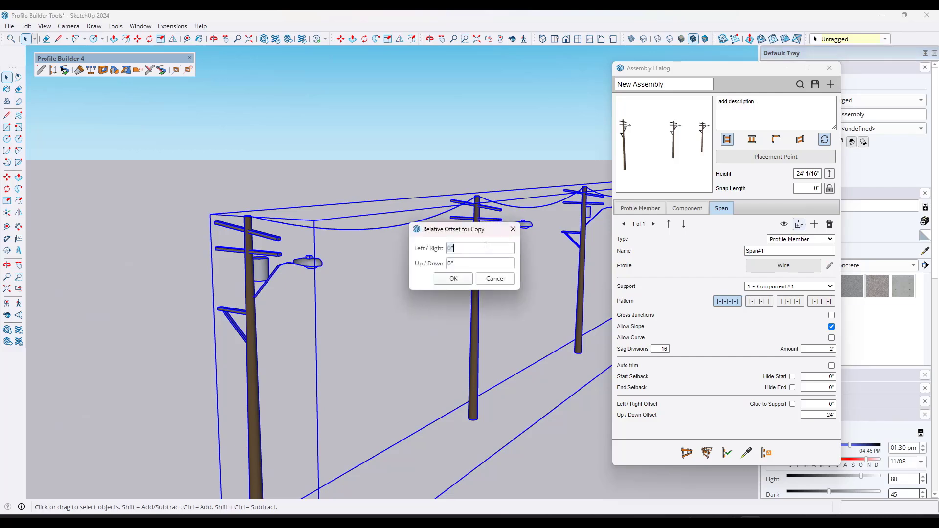
key(Tab)
click(485, 244)
text(24)
click(462, 279)
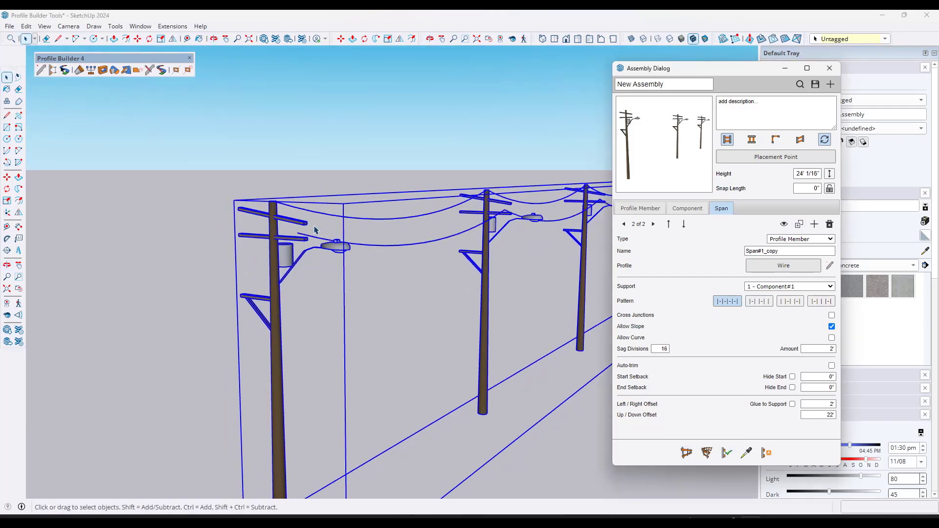
- Set the copied span's up/down offset to 22' 6" and apply it to the selected poles
middle_drag(318, 231, 446, 228)
scroll(447, 227, up, 7)
scroll(455, 225, down, 4)
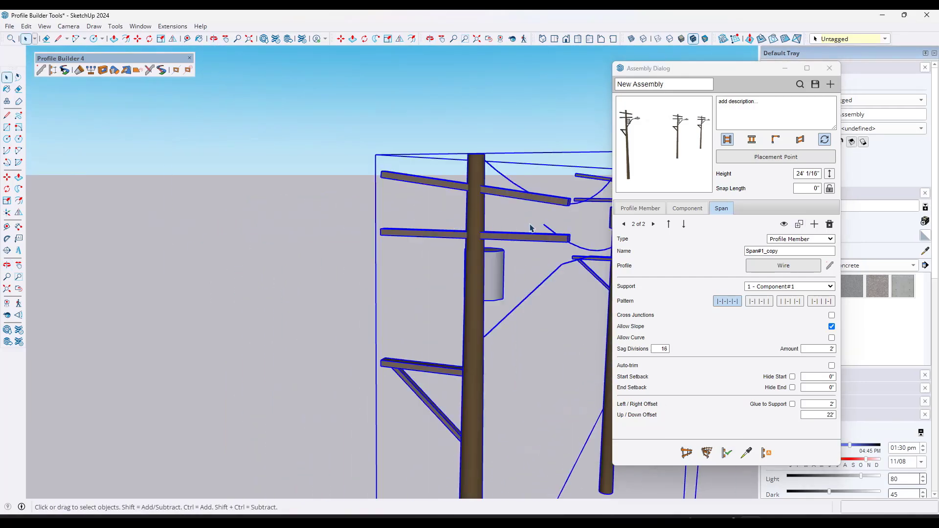
middle_drag(530, 225, 415, 207)
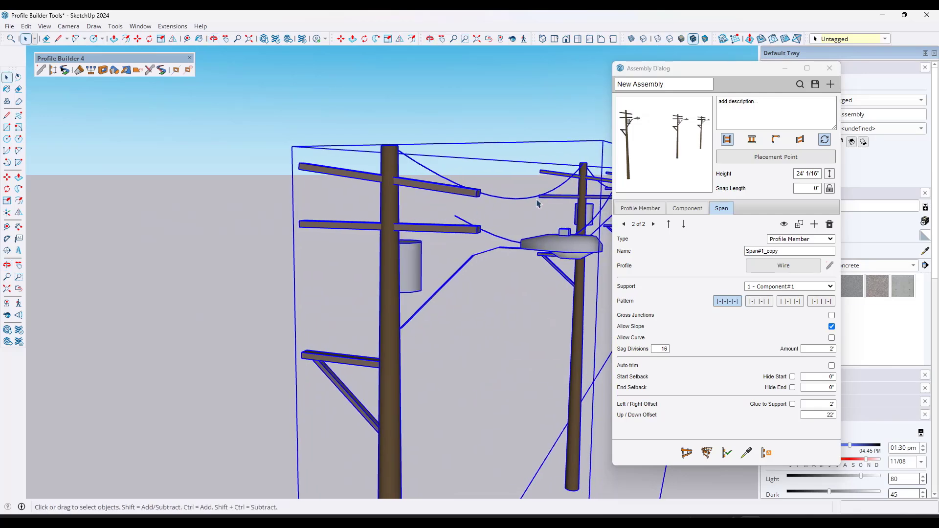
click(818, 415)
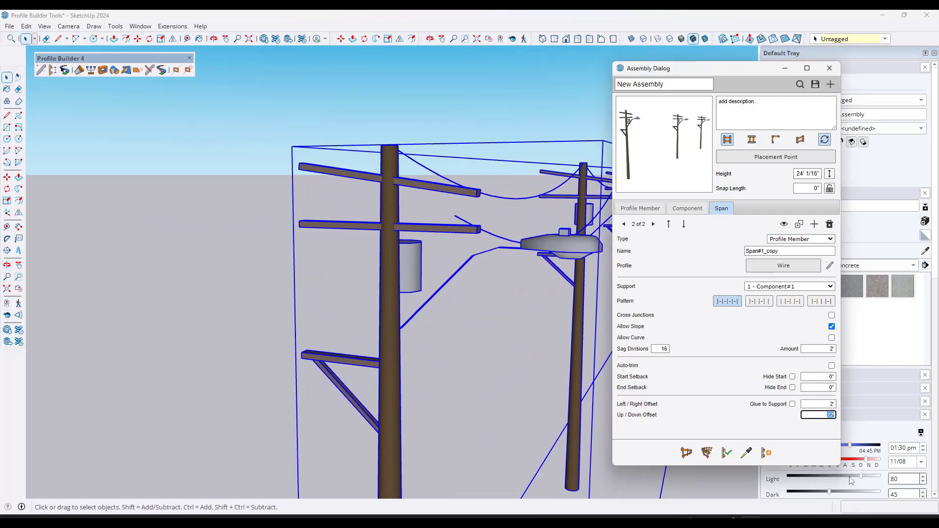
text(22'6)
key(Return)
click(726, 452)
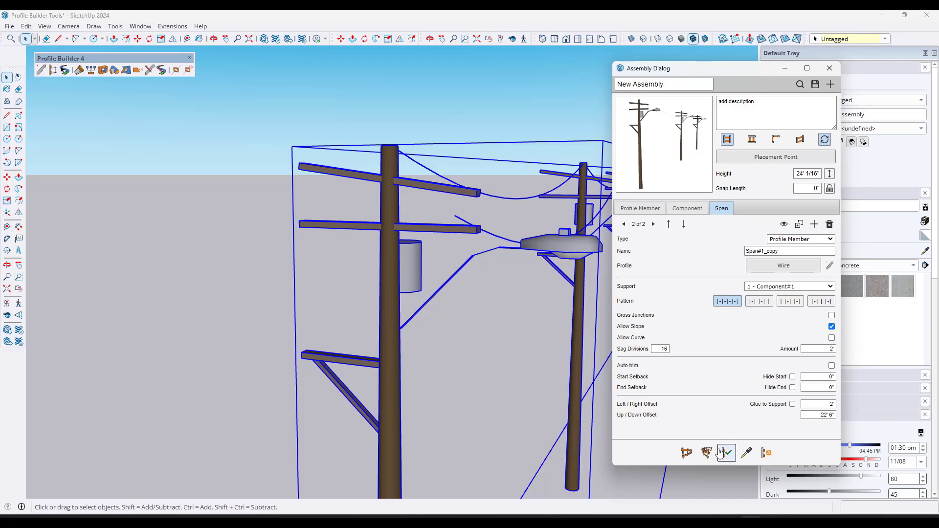
- Set the copied span's up/down offset to 22' 9" and update the selected poles
click(830, 416)
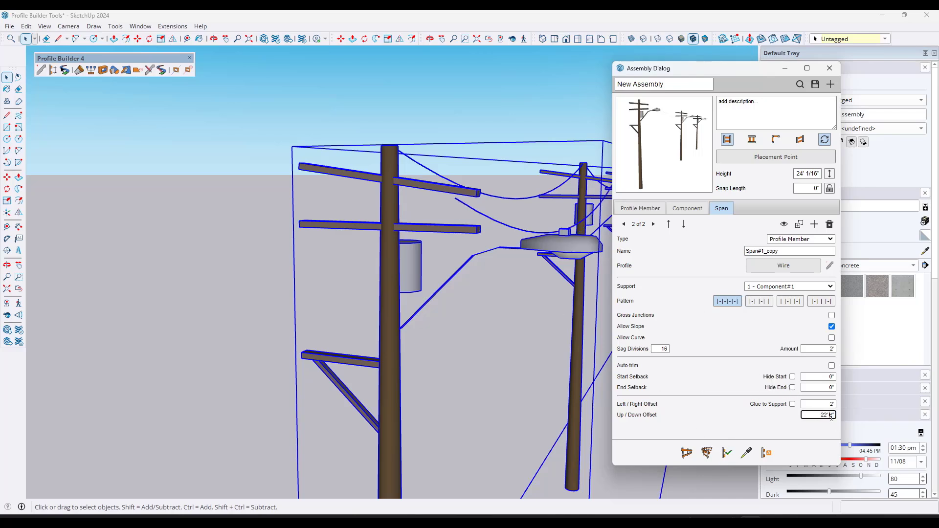
click(726, 453)
scroll(518, 258, down, 5)
scroll(519, 258, up, 3)
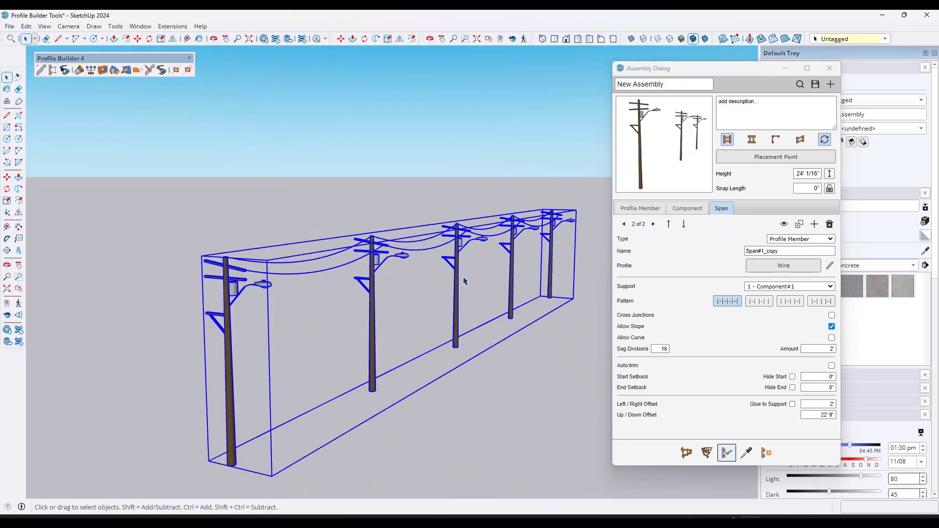
middle_drag(464, 278, 313, 264)
scroll(311, 263, down, 4)
middle_drag(413, 272, 386, 308)
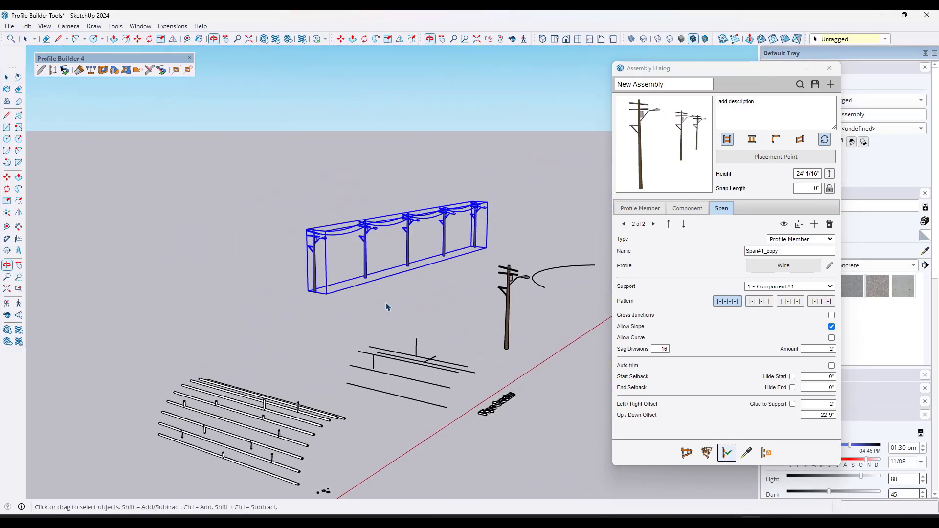
click(687, 453)
click(212, 306)
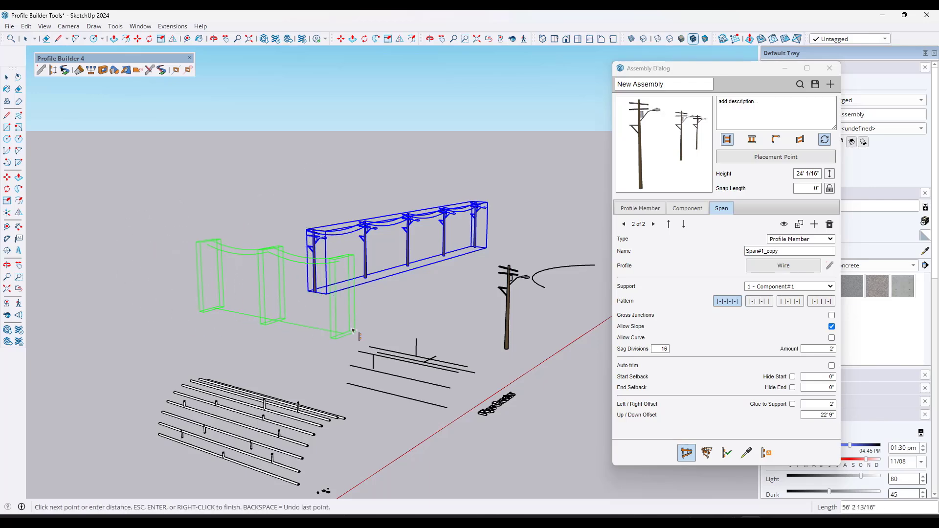
key(space)
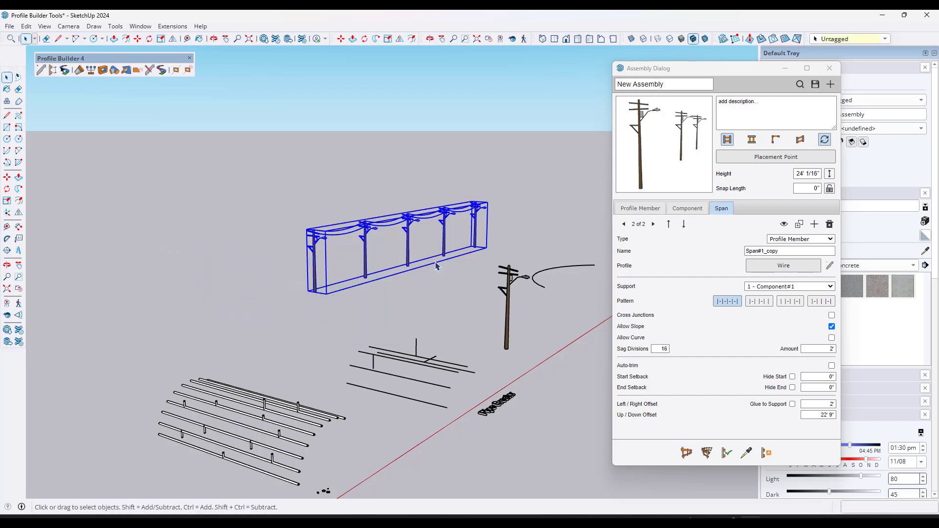
- Select the curved path beside the single pole and build the power pole assembly along it
shift+middle_drag(435, 263, 226, 263)
click(292, 276)
middle_drag(292, 277, 287, 215)
click(706, 453)
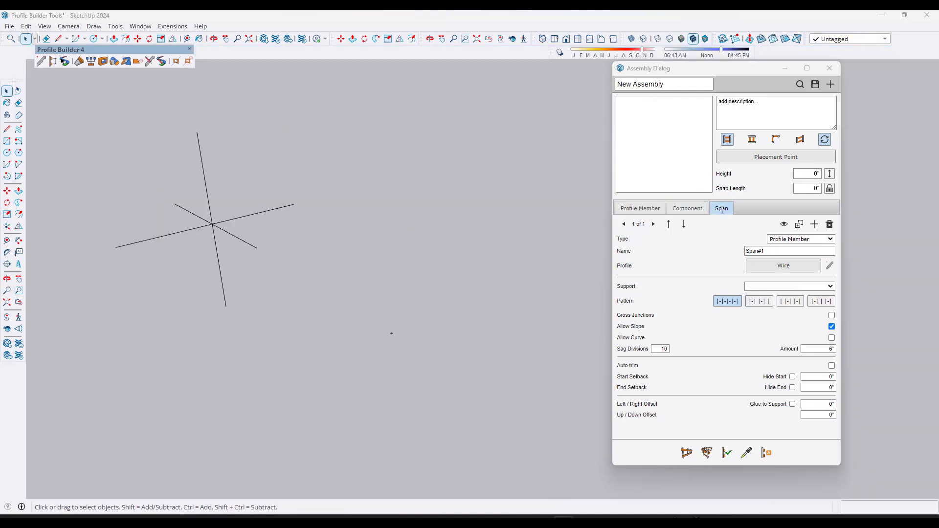
- Check the new assembly's profile members, components and spans, and name the assembly Sagging Wire
click(680, 212)
click(645, 211)
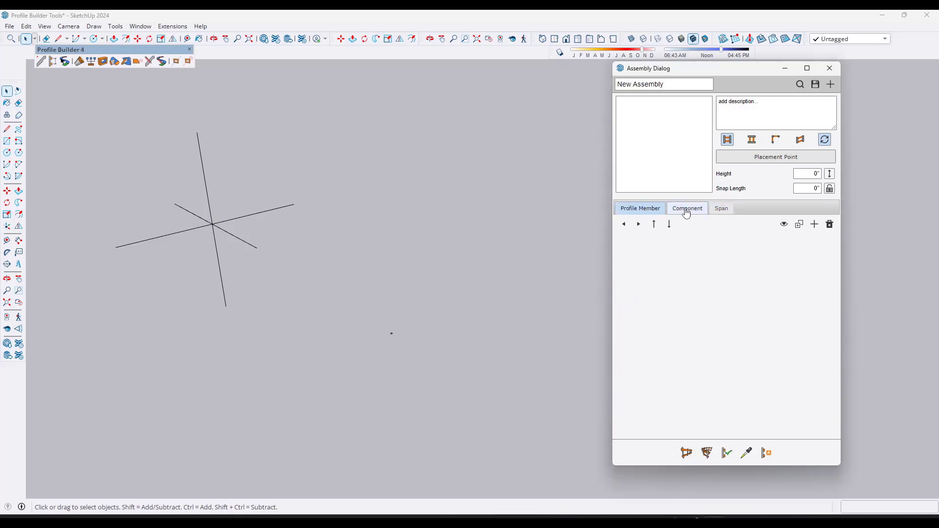
click(686, 212)
click(722, 210)
triple_click(668, 85)
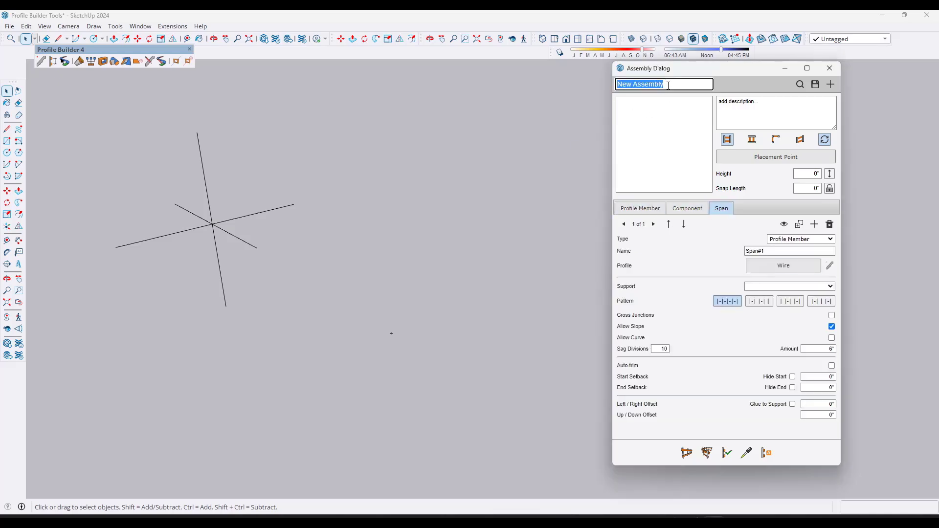
text(Sagging Wire)
- Try to build the Sagging Wire assembly in the model with only its wire span defined
scroll(390, 327, up, 8)
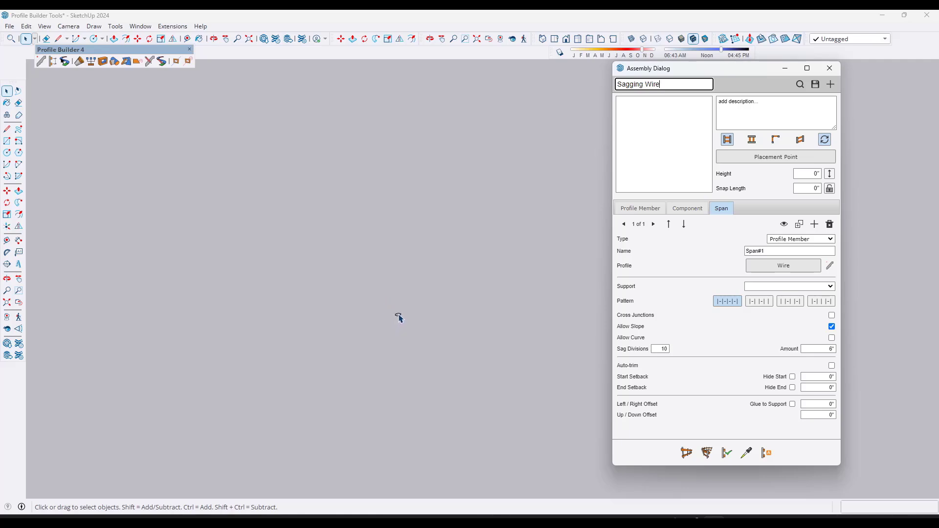
middle_drag(399, 318, 435, 283)
mouse_move(455, 239)
middle_down()
mouse_move(454, 230)
mouse_move(401, 226)
middle_up()
click(686, 453)
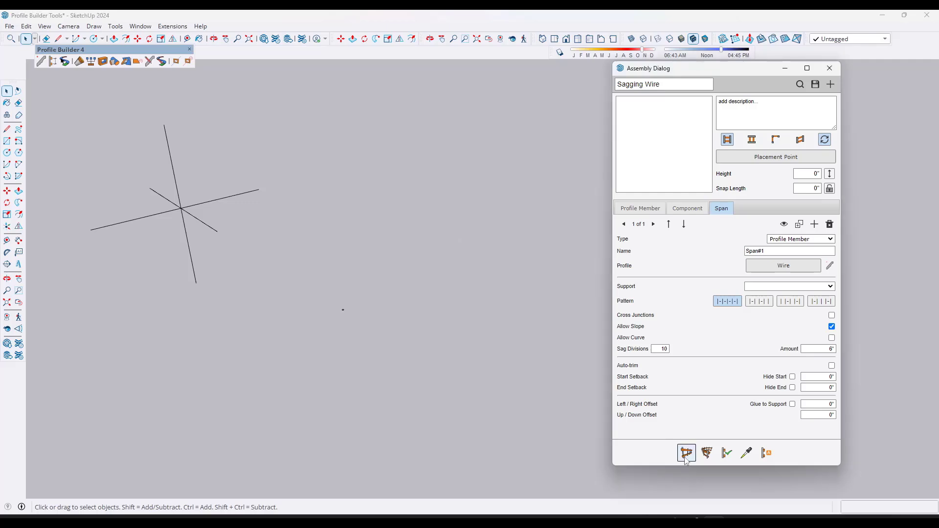
click(494, 274)
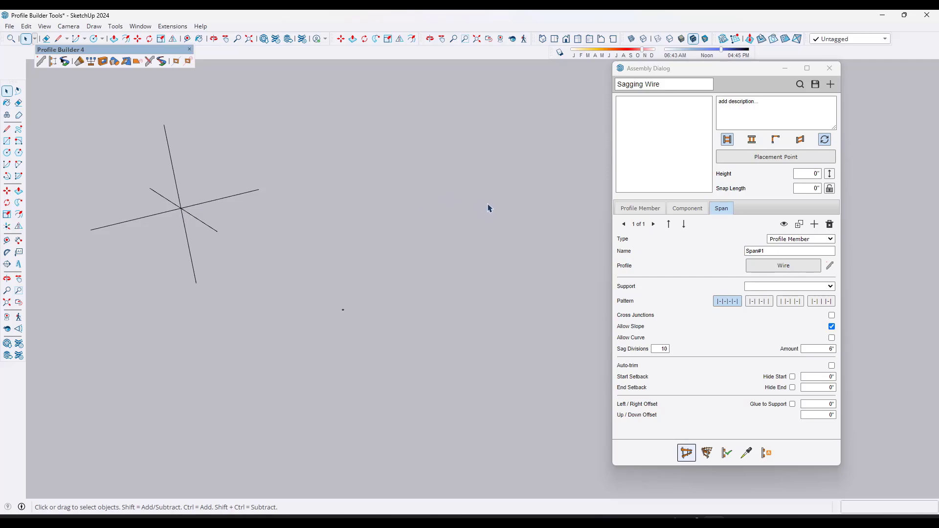
- Show the Default Tray and move the assembly dialog aside to free the modelling area
click(140, 26)
mouse_move(162, 38)
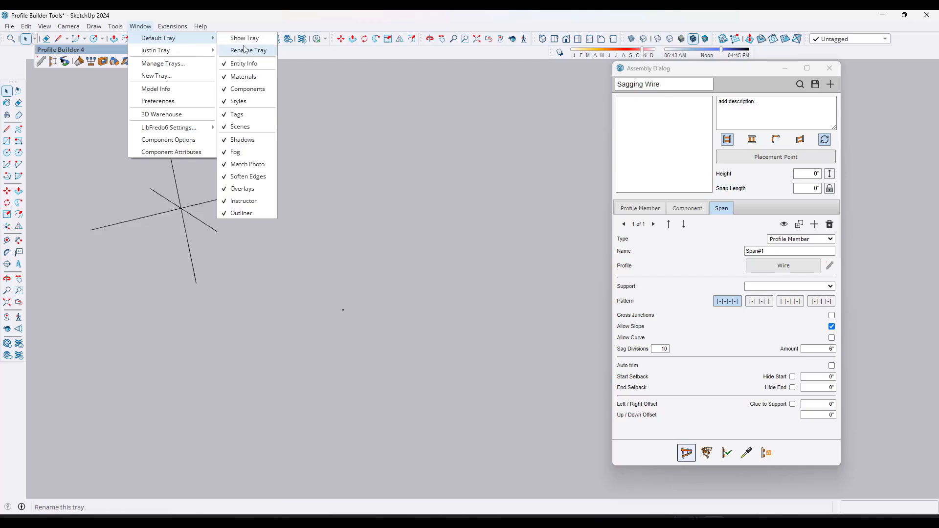
click(245, 38)
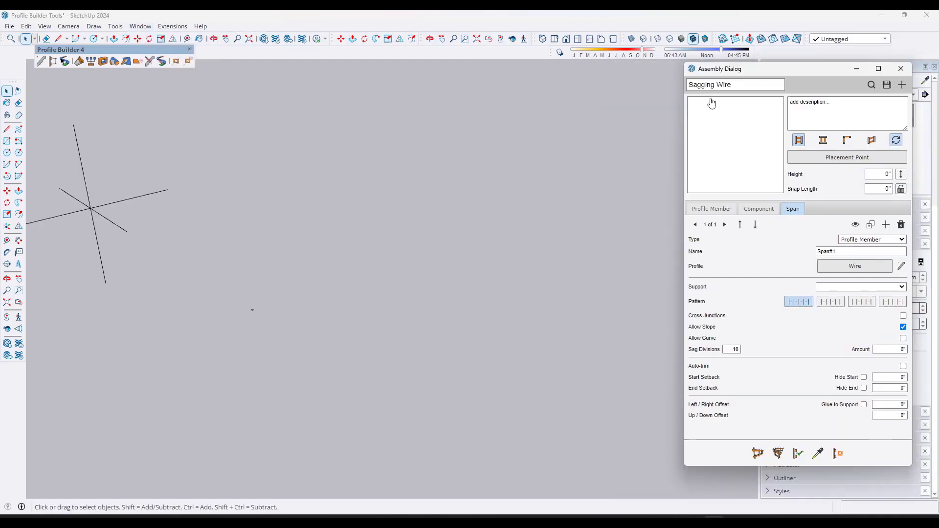
scroll(157, 232, up, 1)
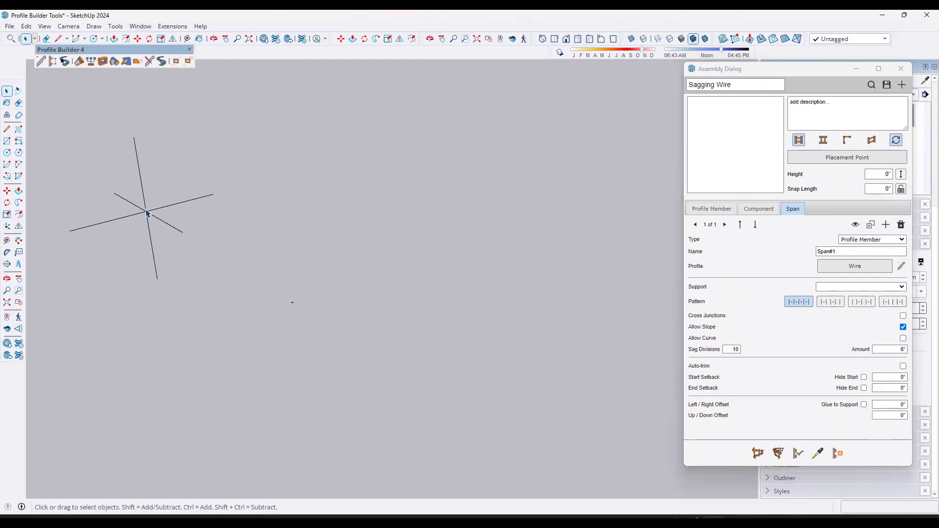
- Examine the crossed-lines component's contents and origin, and check the tag assigned to it
click(758, 209)
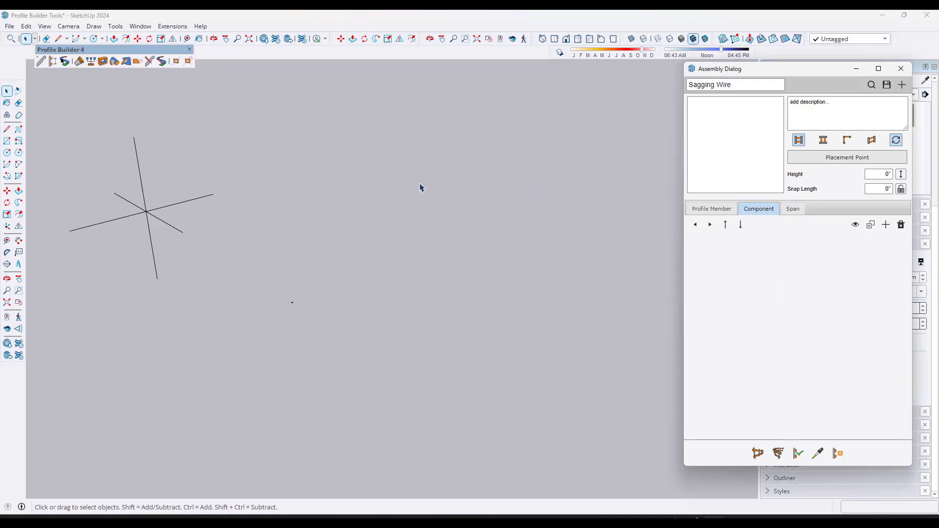
click(146, 215)
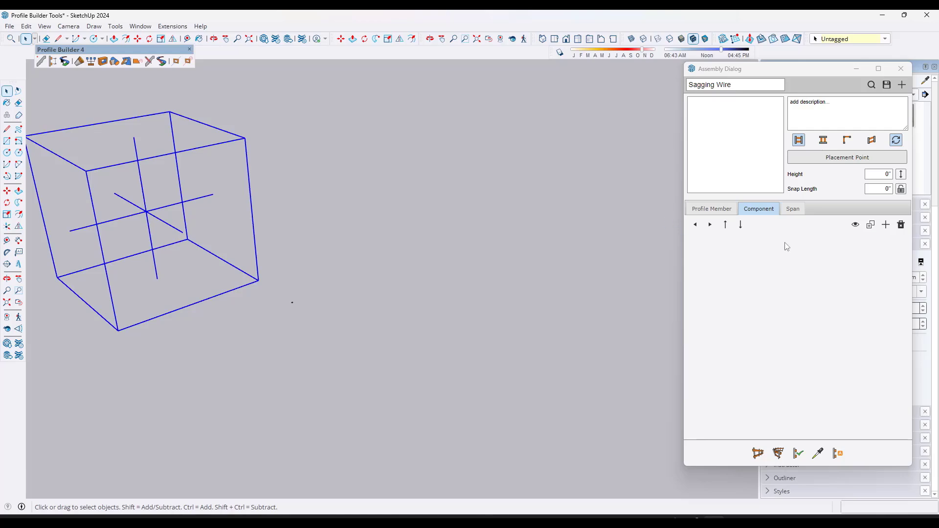
double_click(148, 211)
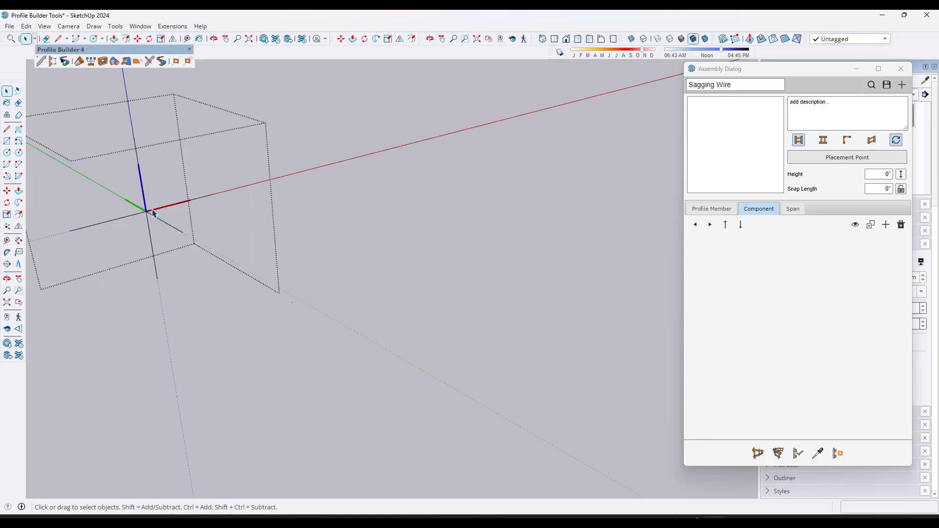
click(399, 243)
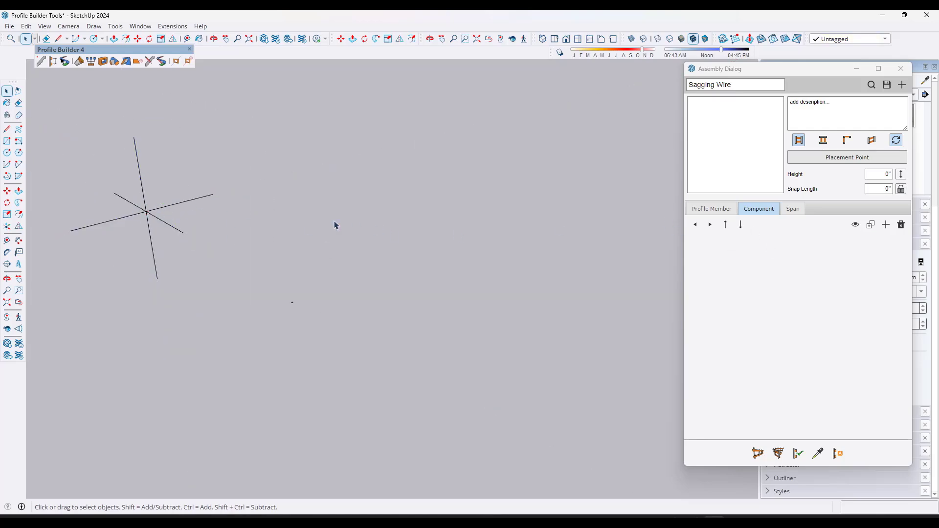
click(146, 215)
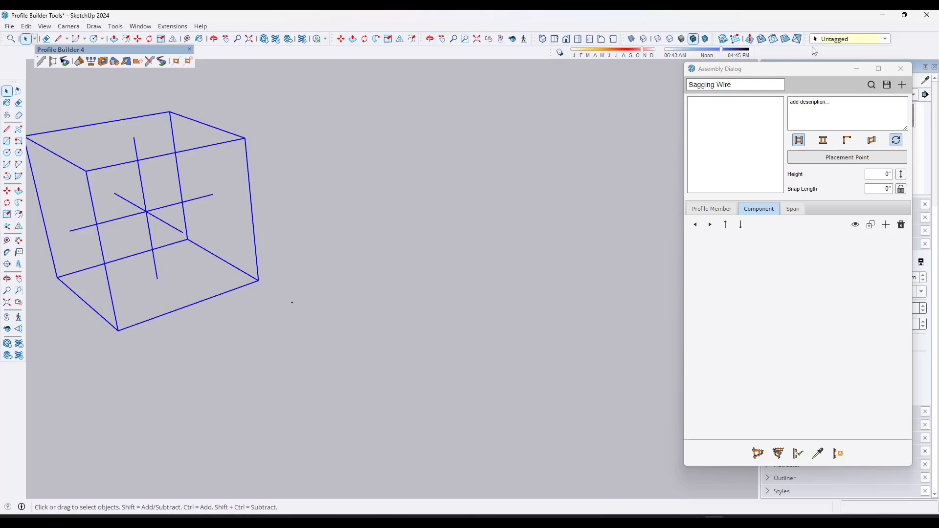
click(826, 38)
click(833, 69)
- Add a component to the Sagging Wire assembly and pick the crossed-lines component from the model for it
click(886, 227)
click(854, 254)
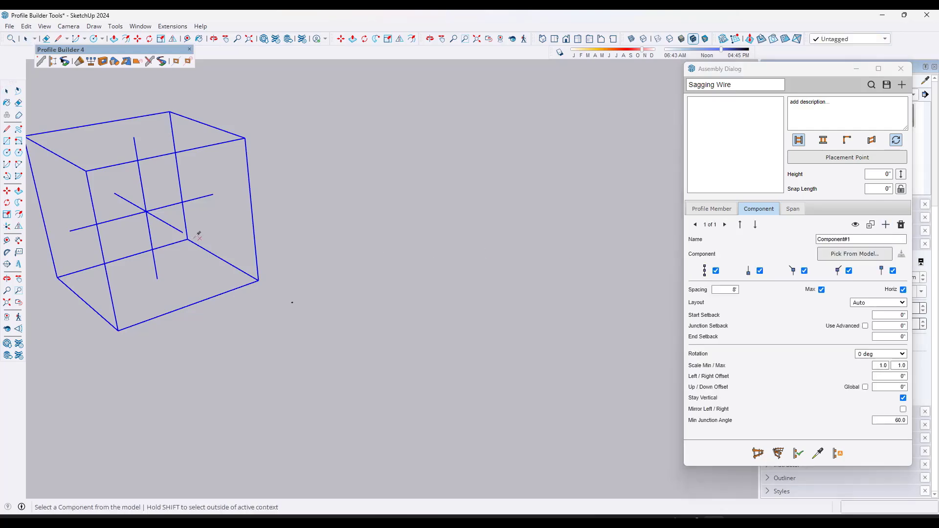
click(153, 209)
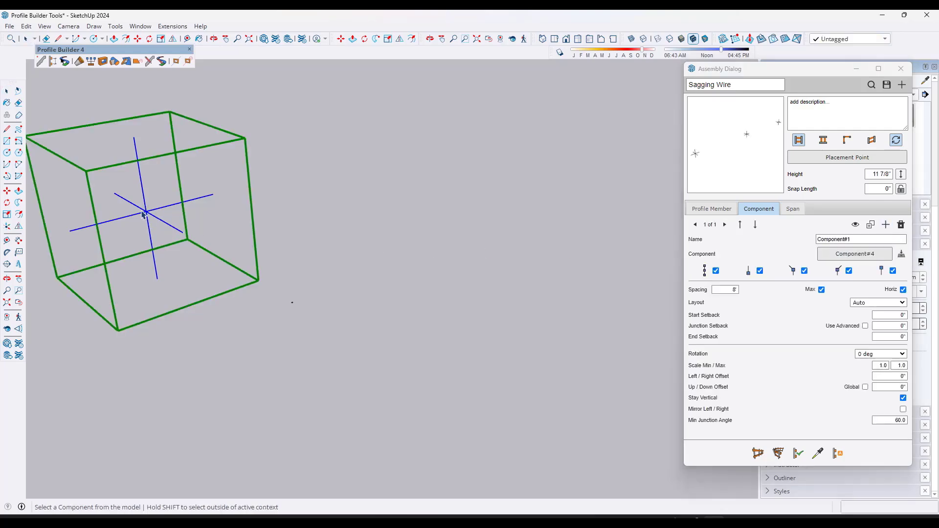
- Build a straight run of the Sagging Wire assembly just behind the crossed-lines component, with no span support assigned
click(786, 210)
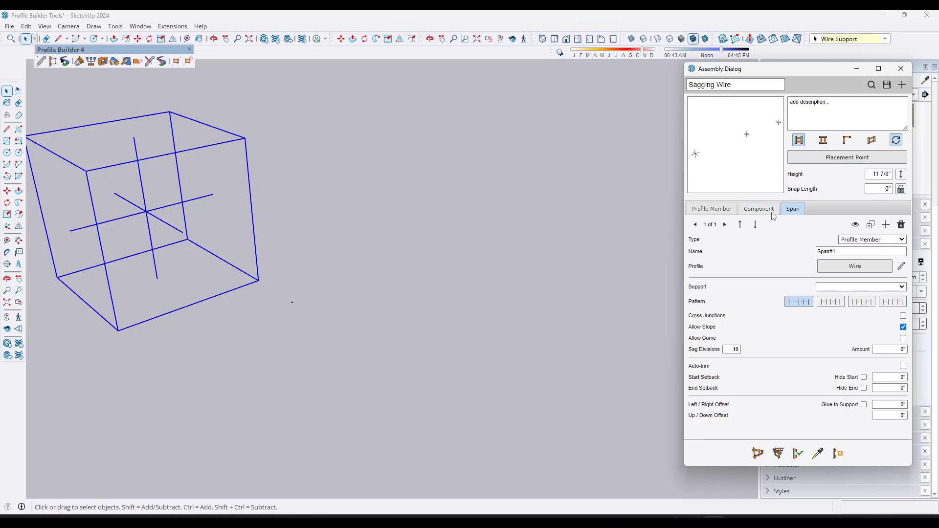
scroll(338, 213, down, 5)
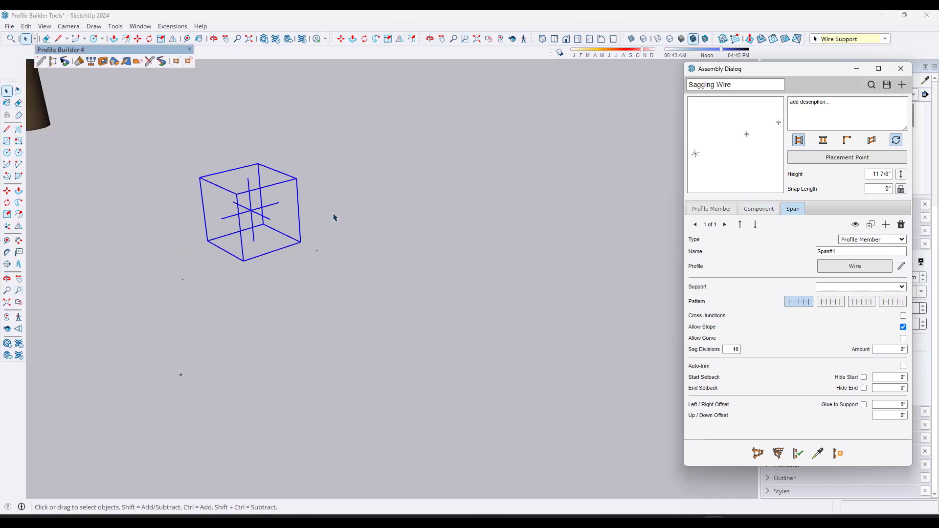
middle_drag(335, 215, 438, 284)
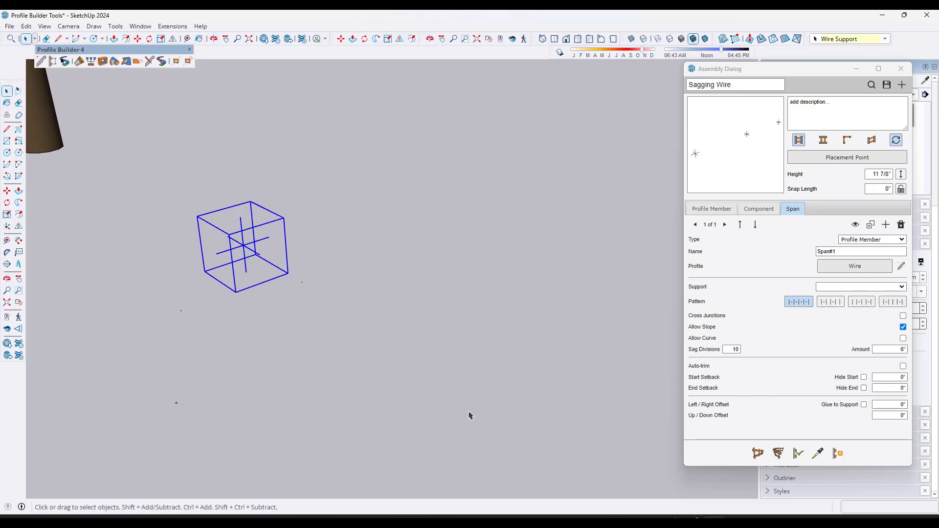
click(758, 453)
click(199, 211)
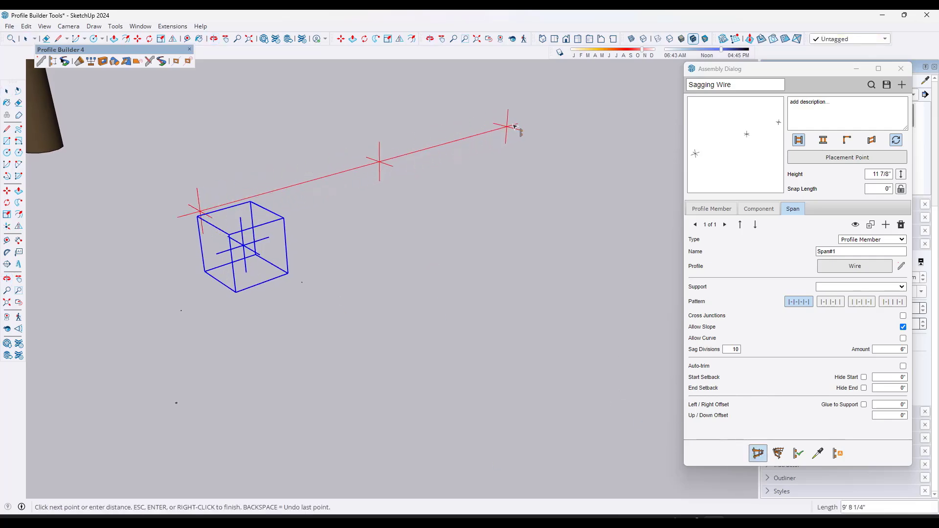
click(531, 121)
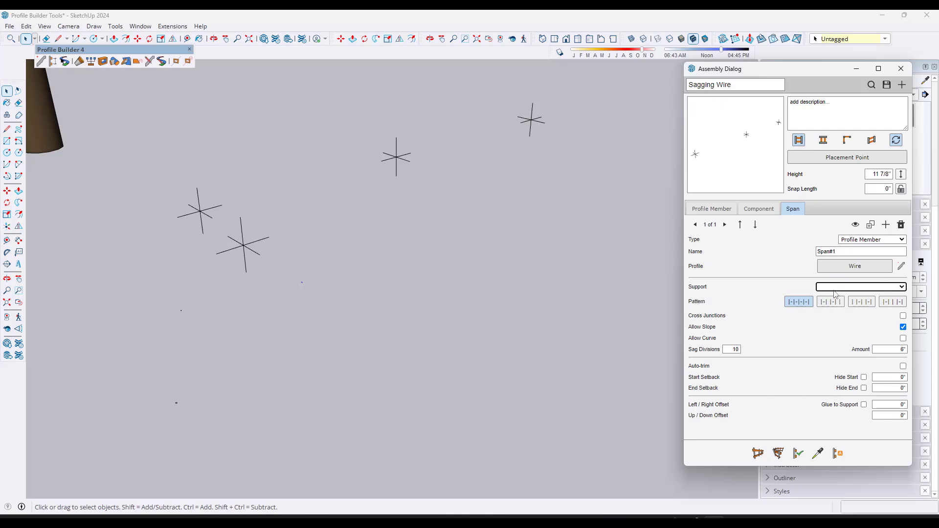
- Set the wire span's support to Component#1 and apply the change to the built run
click(836, 288)
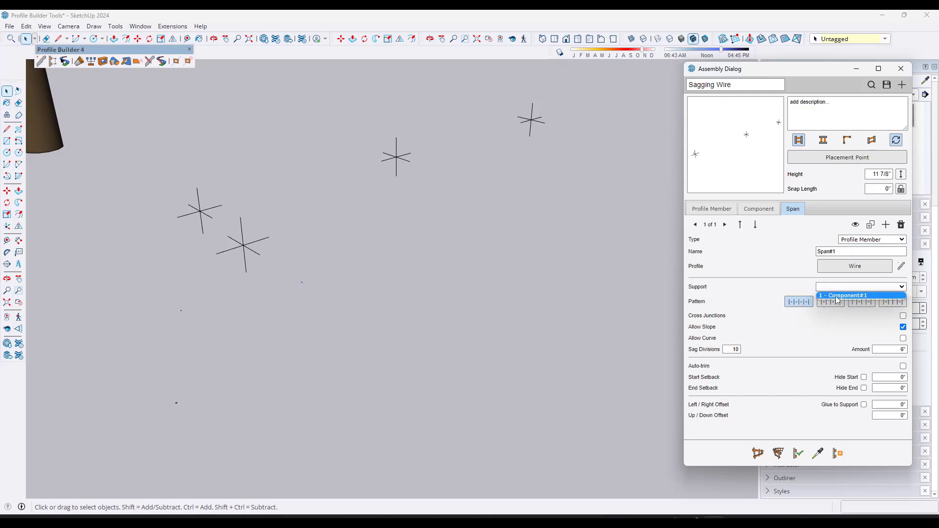
click(837, 296)
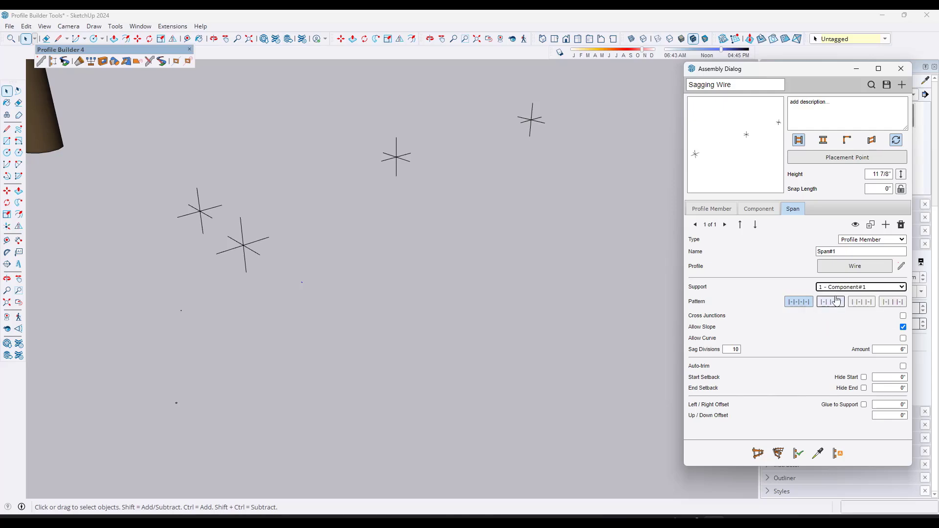
click(798, 454)
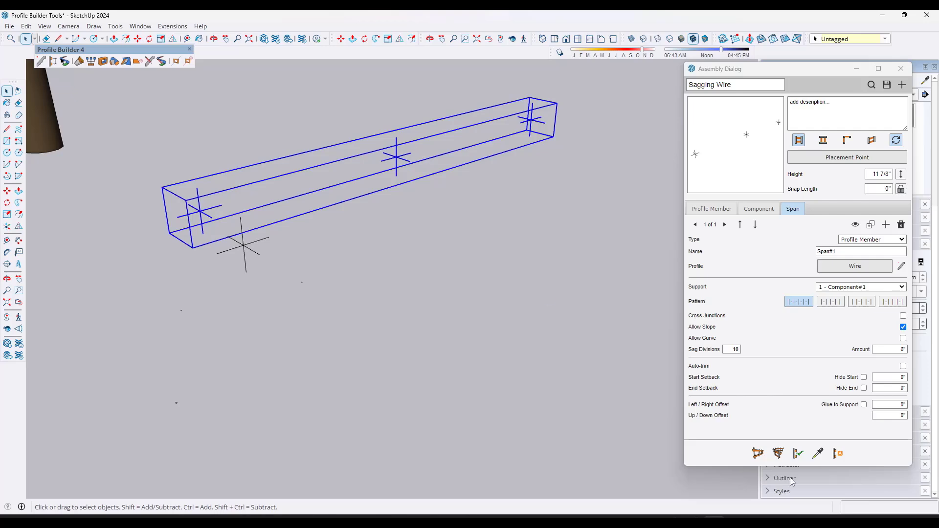
middle_drag(301, 197, 312, 171)
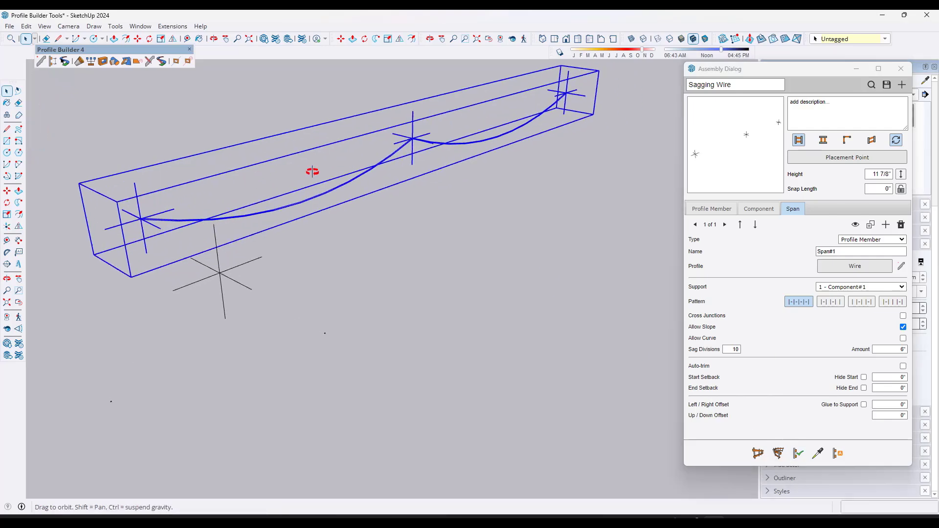
scroll(312, 171, down, 4)
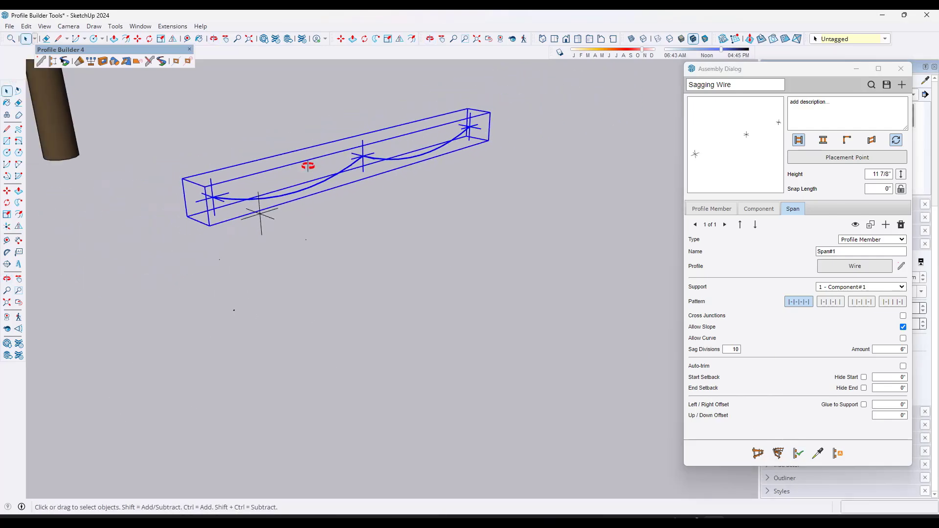
- Build a second Sagging Wire run in front of the first one, roughly parallel to it
click(758, 454)
click(300, 238)
click(442, 188)
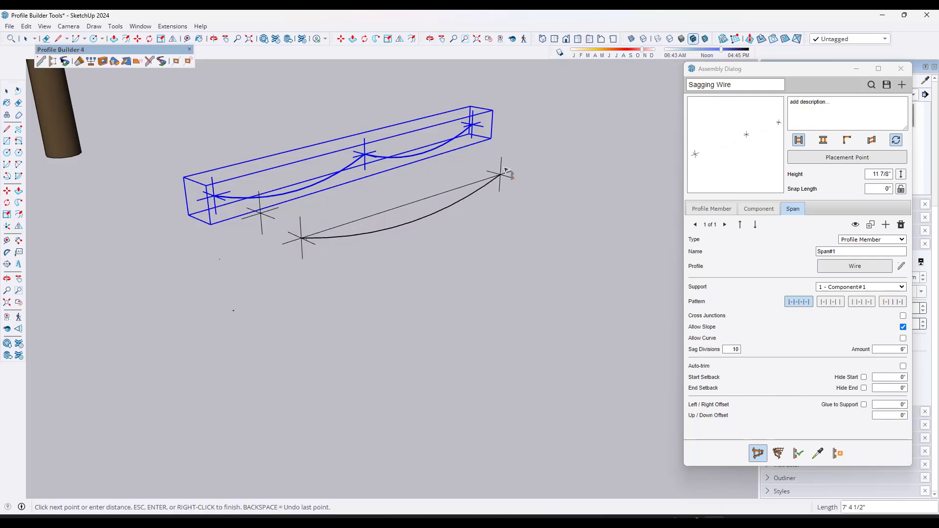
click(562, 145)
key(Return)
key(space)
middle_drag(494, 176, 541, 176)
scroll(459, 187, down, 1)
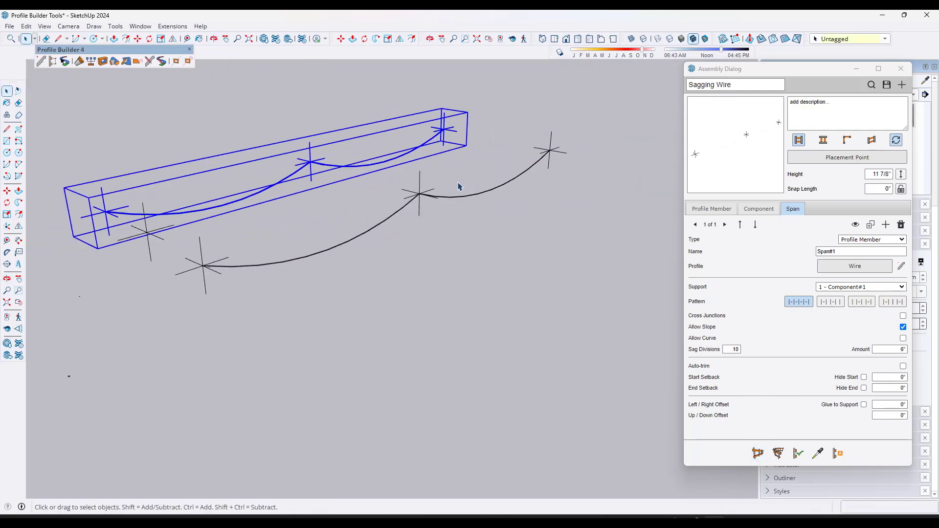
- Set the support component's spacing to 2' and apply it to the second wire run
click(417, 198)
click(759, 209)
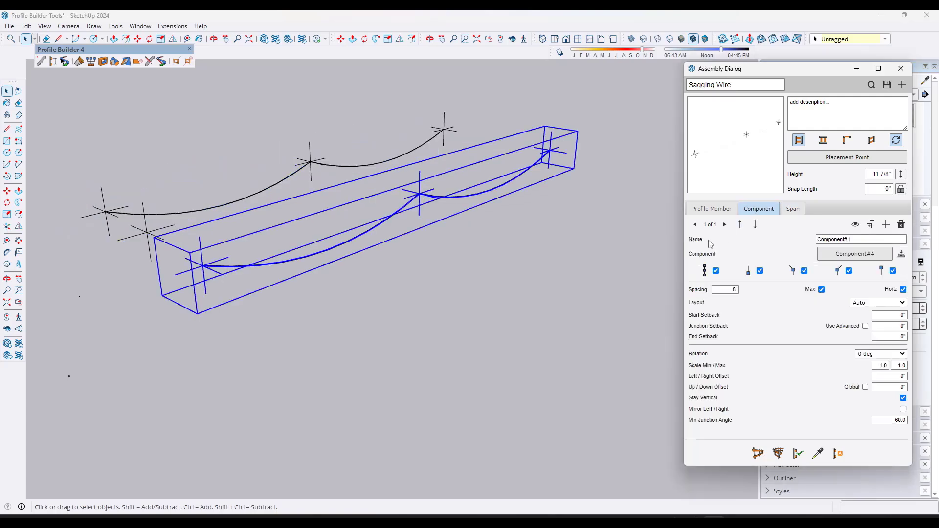
click(728, 289)
text(2)
key(Return)
click(797, 454)
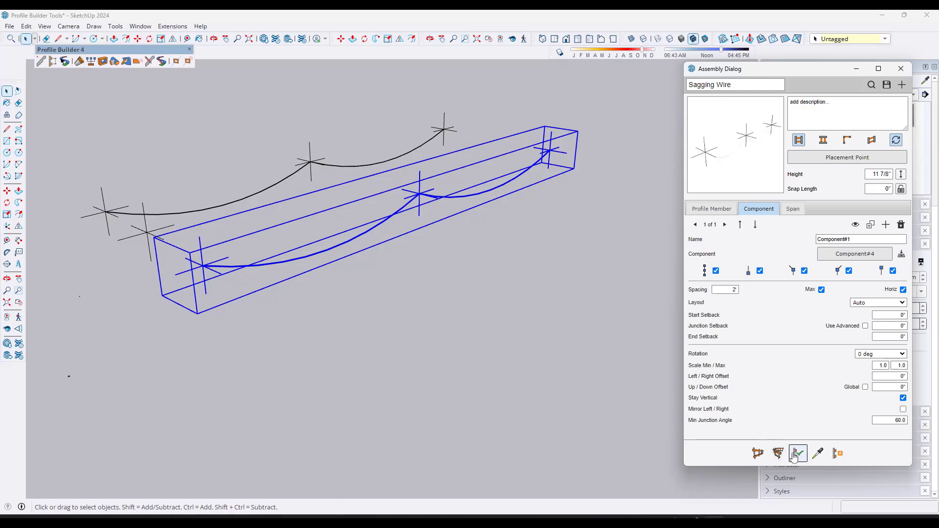
middle_drag(427, 227, 450, 227)
scroll(450, 227, down, 4)
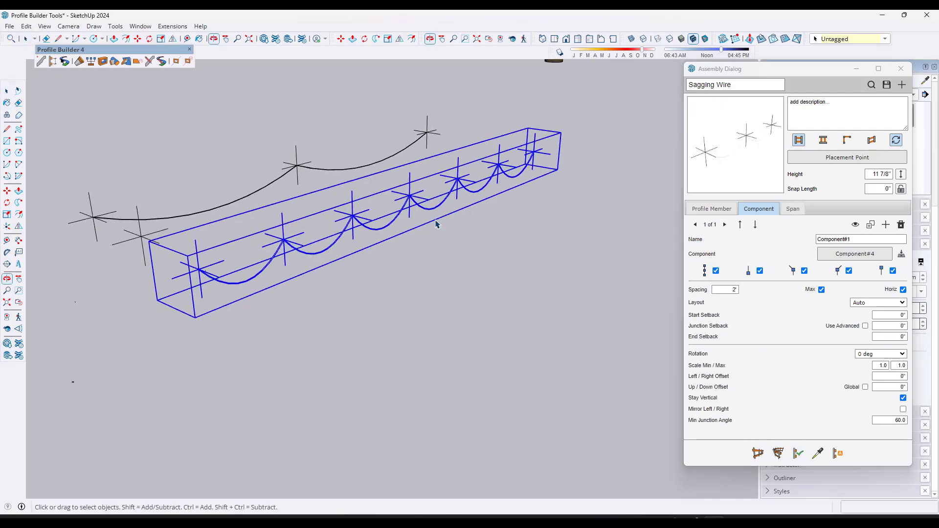
- Build a third Sagging Wire run with the 2' support spacing in front of the second run
click(758, 453)
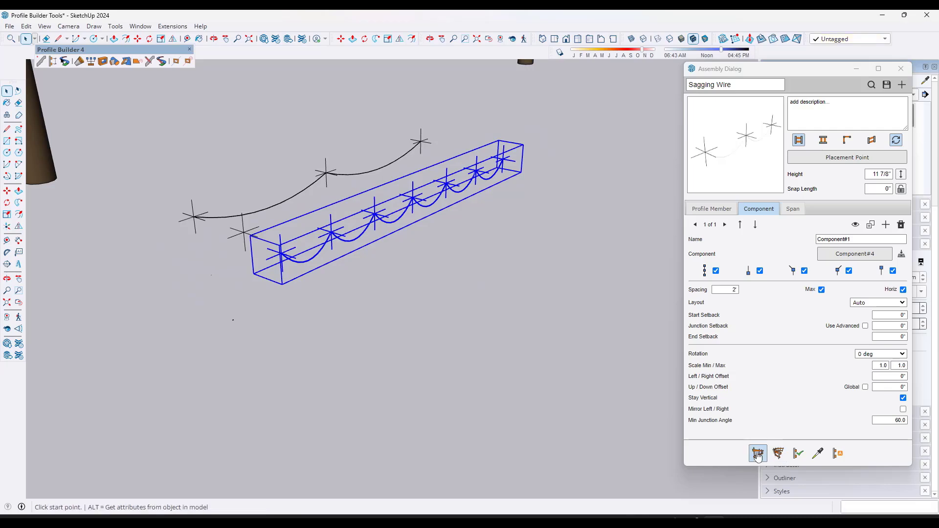
click(332, 290)
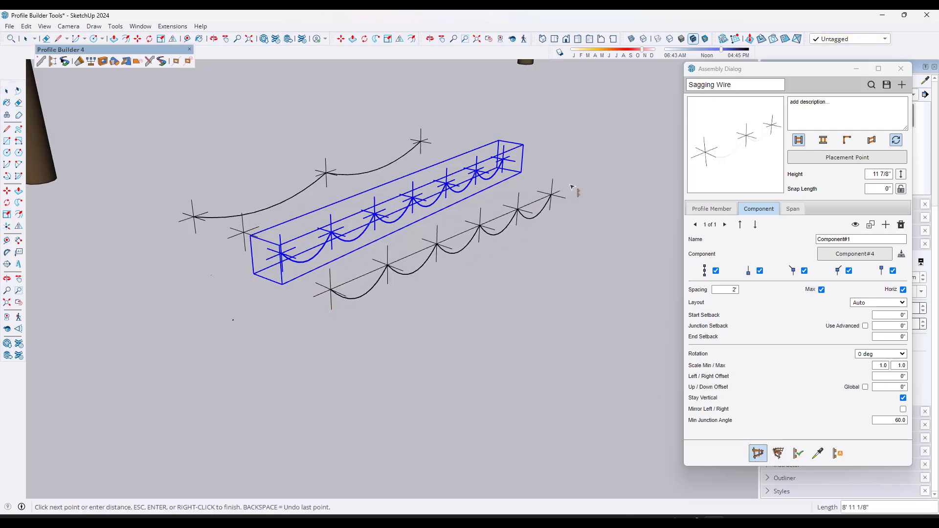
click(547, 179)
key(Escape)
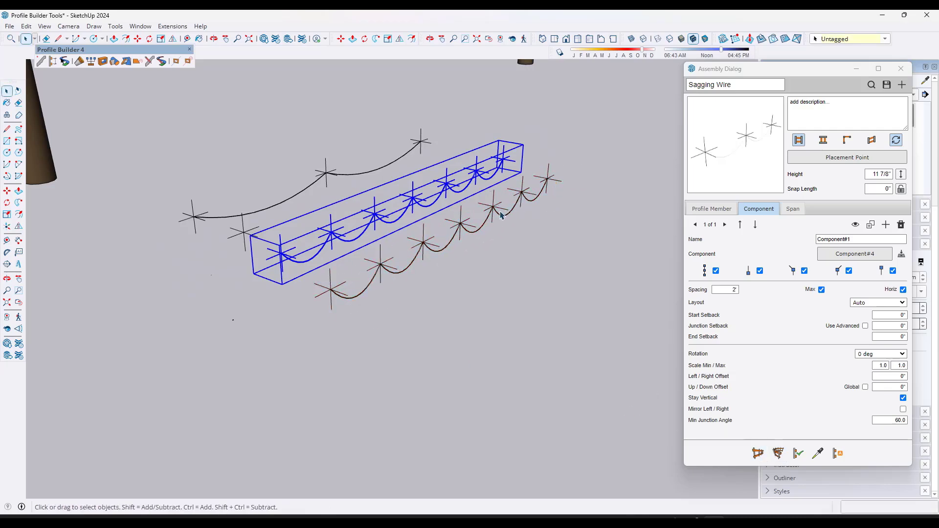
middle_drag(500, 215, 533, 275)
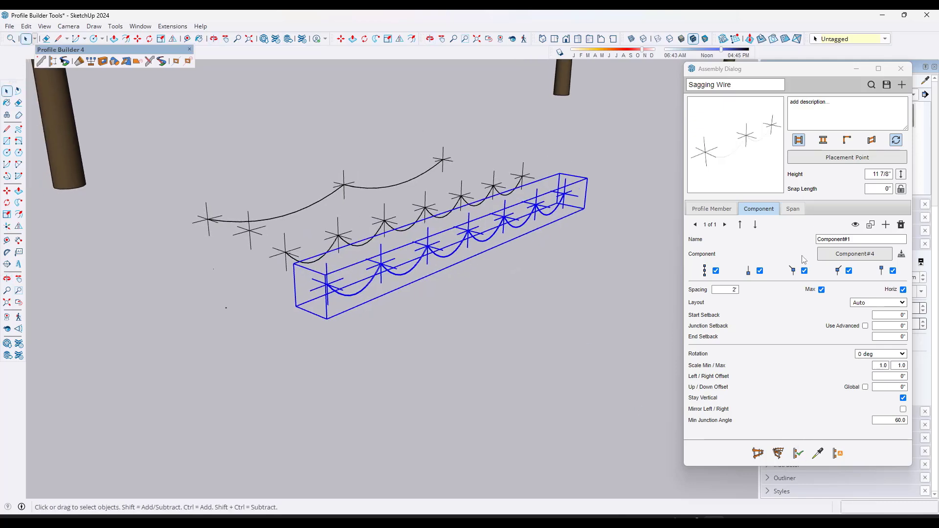
- Set the span's sag amount to 3" and apply it to the third wire run
click(792, 209)
click(883, 349)
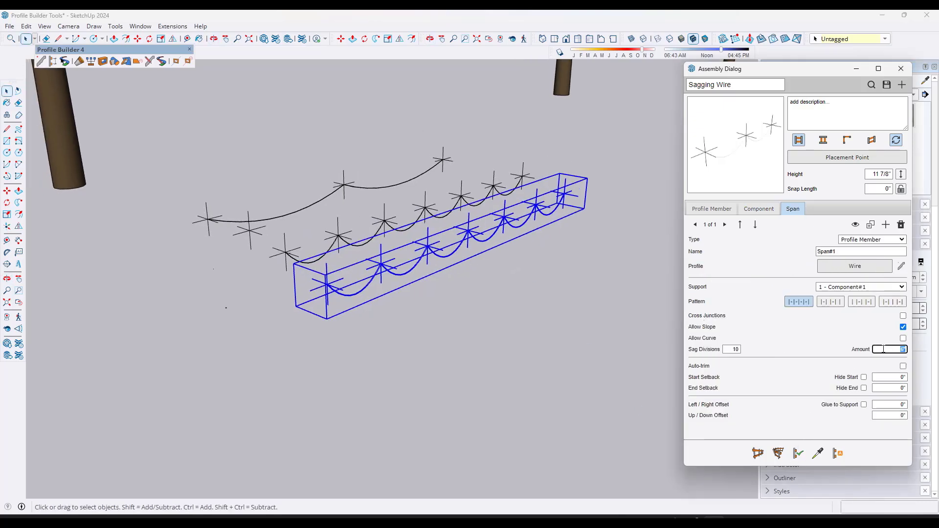
key(Return)
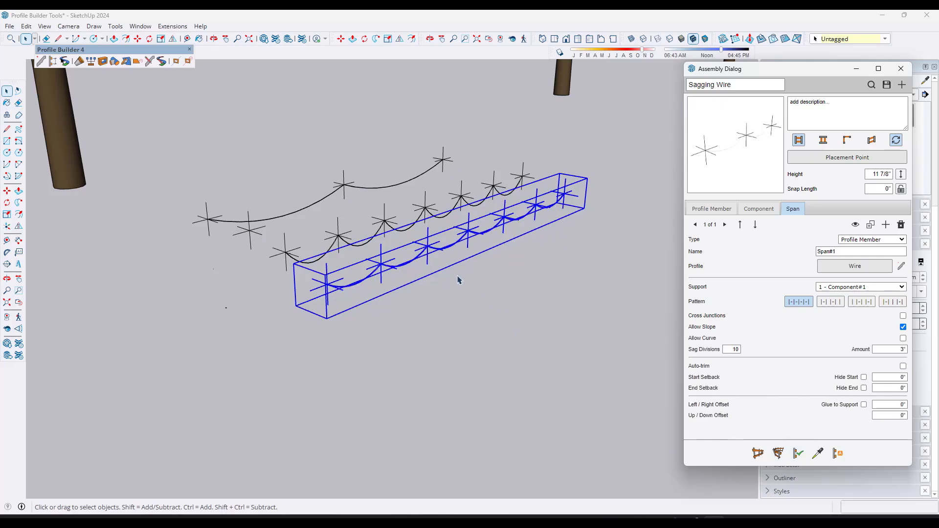
middle_drag(459, 274, 419, 253)
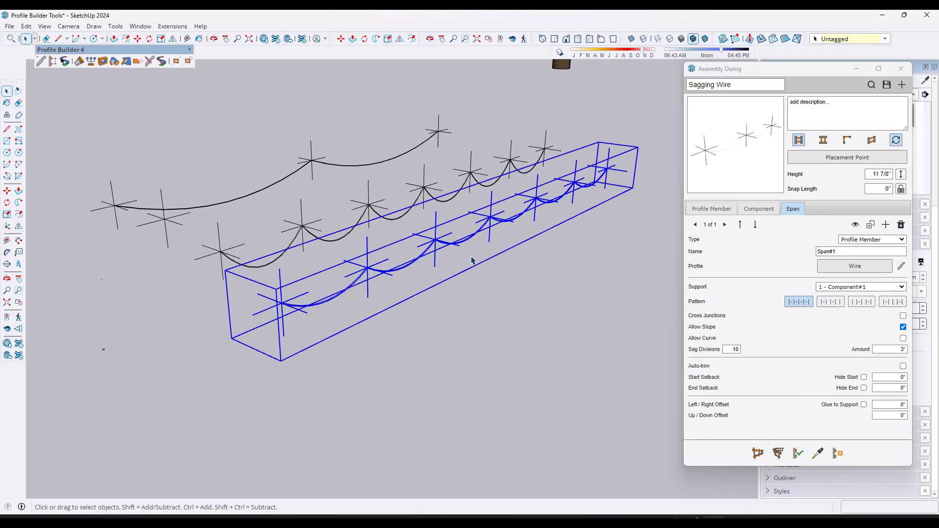
- Minimize the assembly dialog and hide the Wire Support tag so only the sagging wires show
click(860, 71)
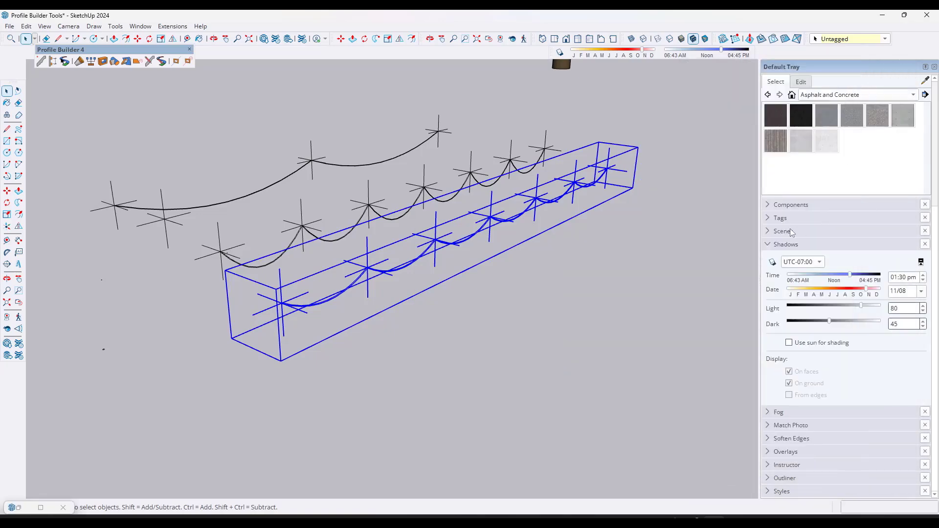
click(769, 245)
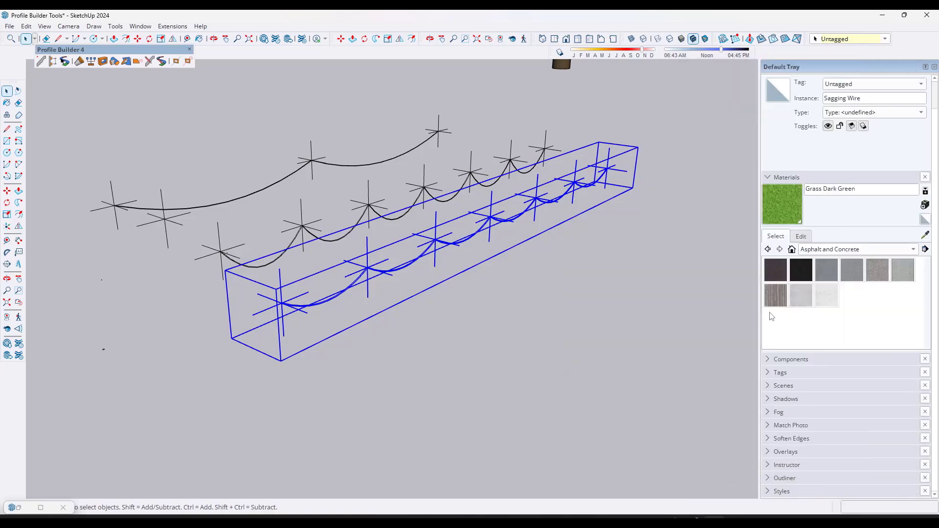
click(770, 373)
middle_drag(378, 296, 415, 272)
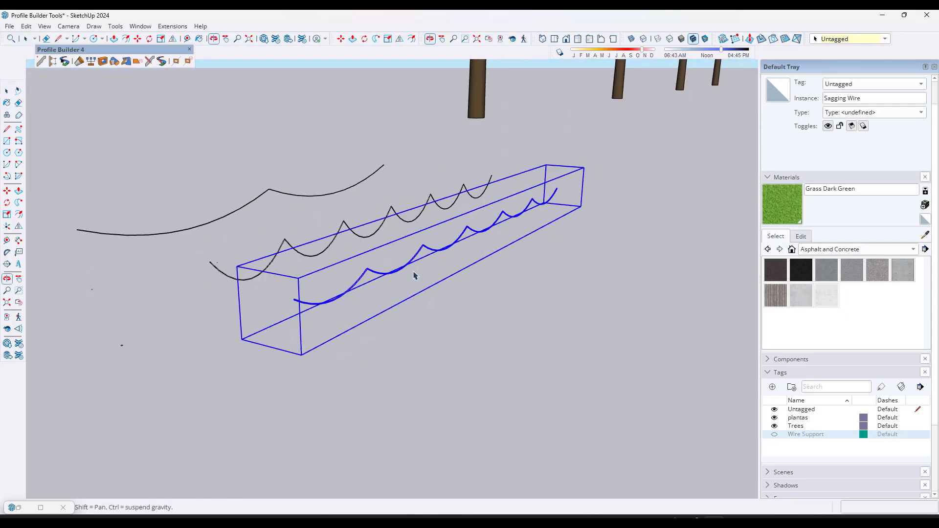
scroll(446, 310, down, 10)
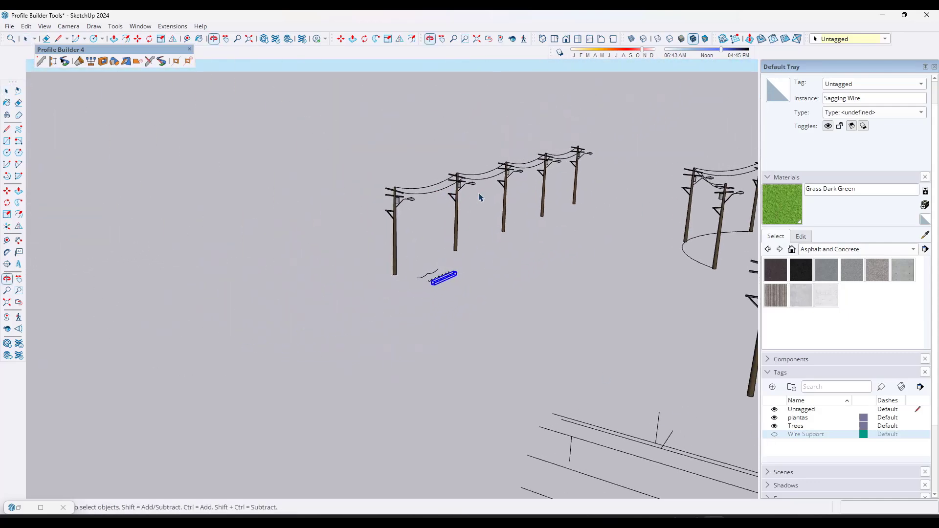
scroll(427, 204, up, 8)
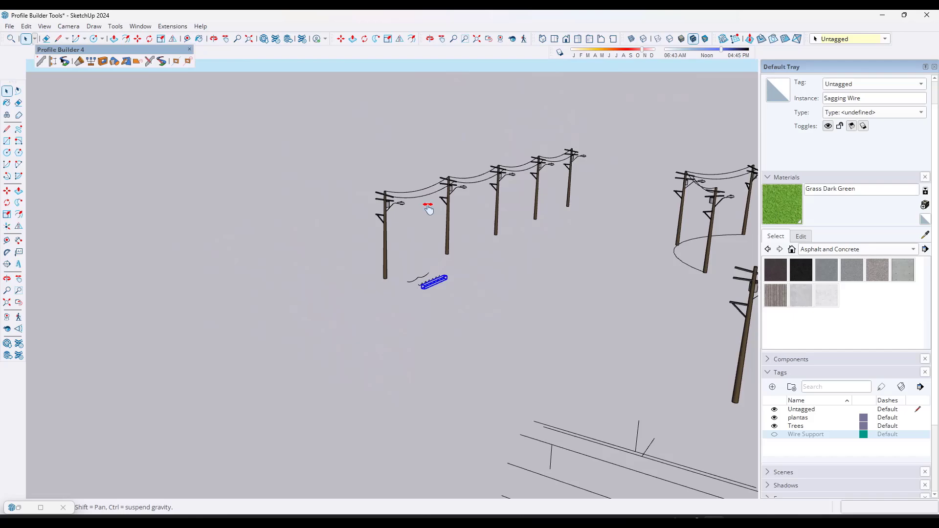
- Build a Sagging Wire run along the crossarms of the row of power poles and select it
click(54, 62)
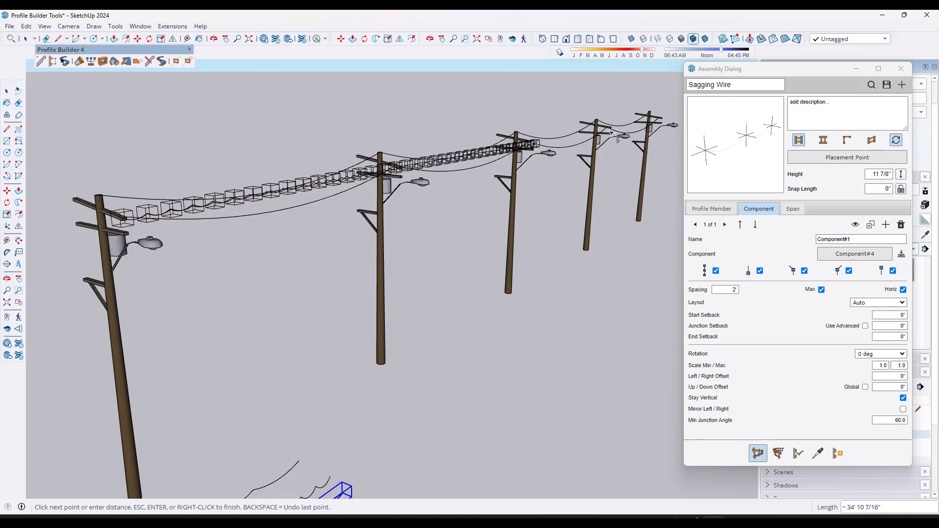
key(space)
click(445, 165)
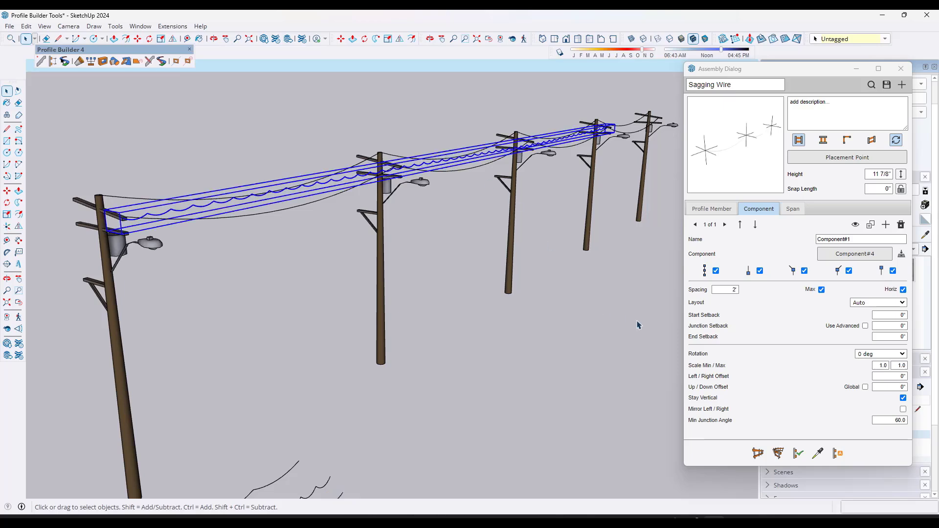
- Turn off the support component's repeated placement at spacing intervals, increase the span's sag amount, and apply both to the pole run
click(716, 271)
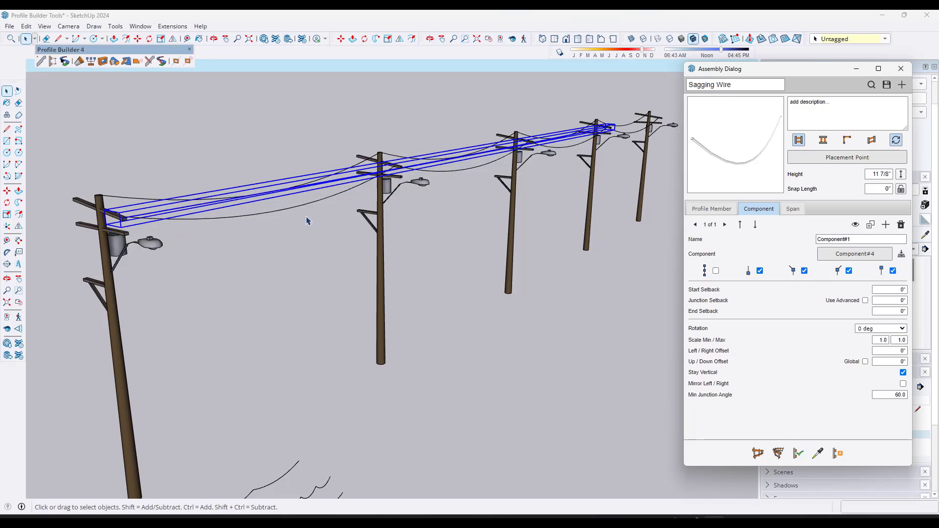
mouse_move(326, 211)
middle_down()
mouse_move(336, 209)
mouse_move(310, 210)
mouse_move(328, 186)
middle_up()
click(792, 209)
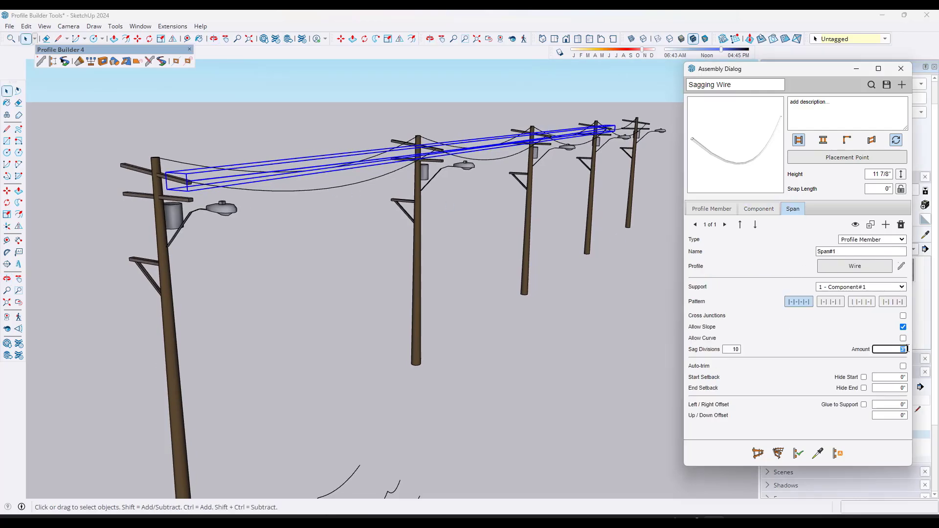
click(798, 454)
middle_drag(337, 216, 313, 229)
- Set the support component's minimum junction angle to 5, reduce it to 0, and check the wire's attachment at each pole
click(756, 210)
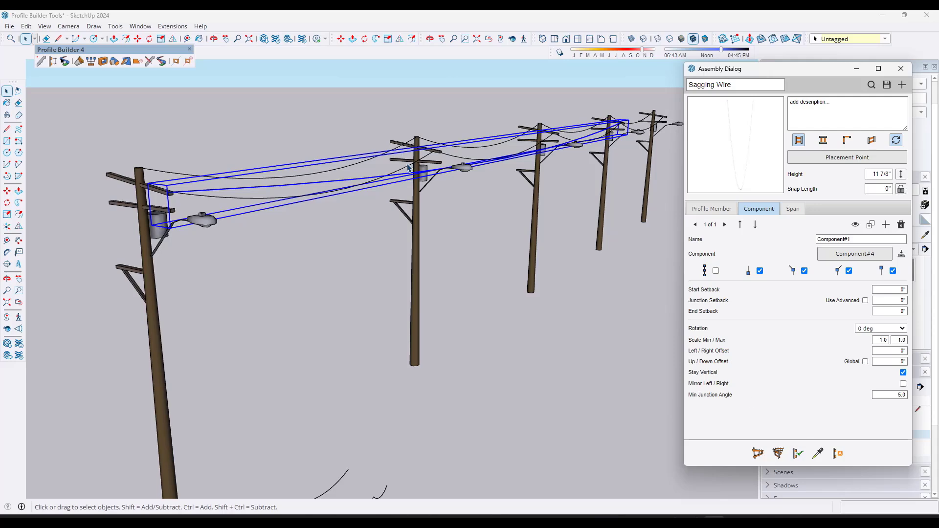
middle_drag(409, 167, 564, 305)
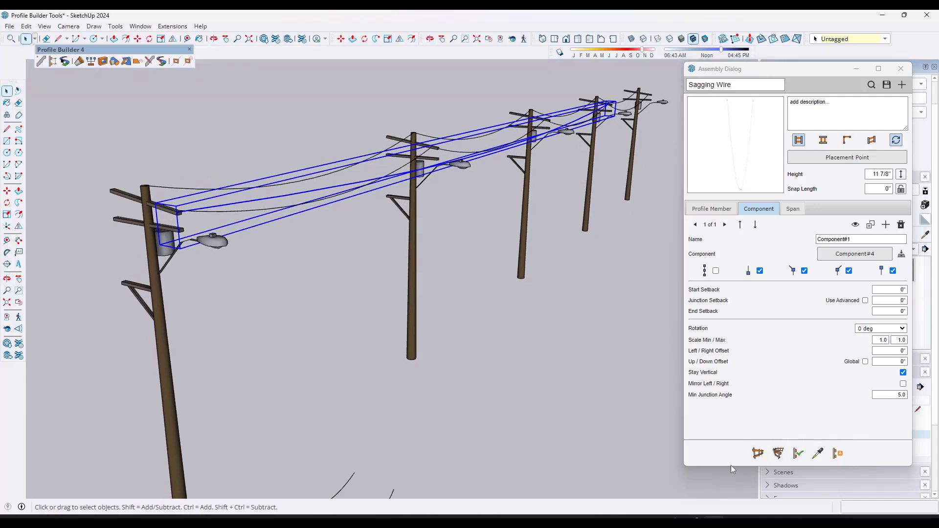
click(798, 453)
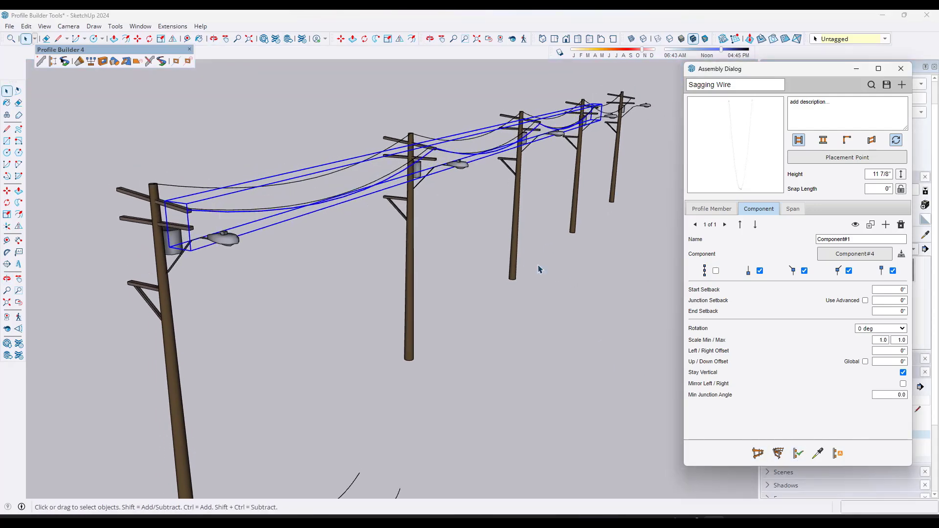
scroll(433, 170, up, 10)
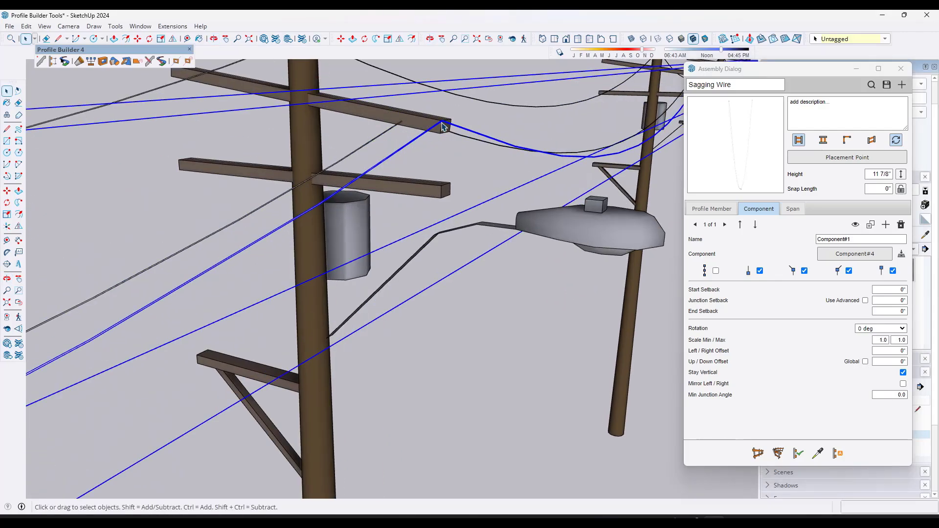
scroll(442, 126, down, 10)
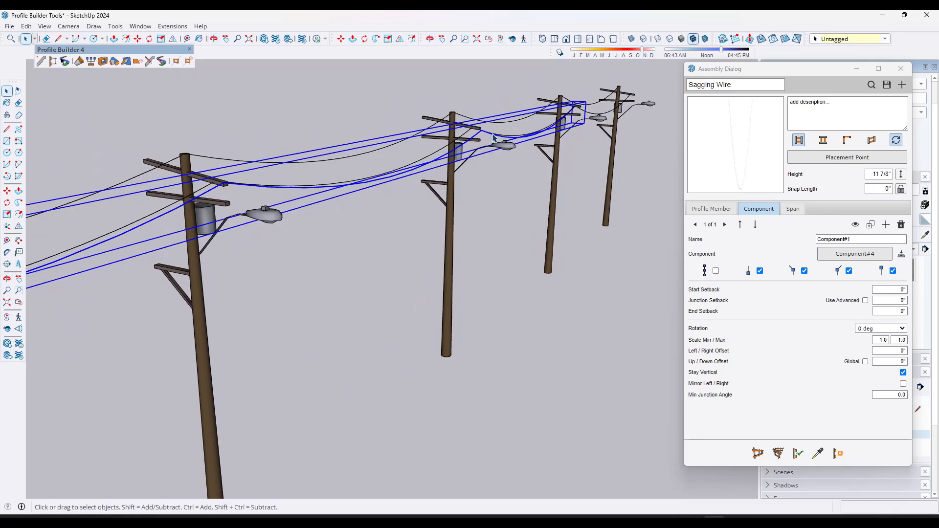
middle_drag(494, 138, 548, 321)
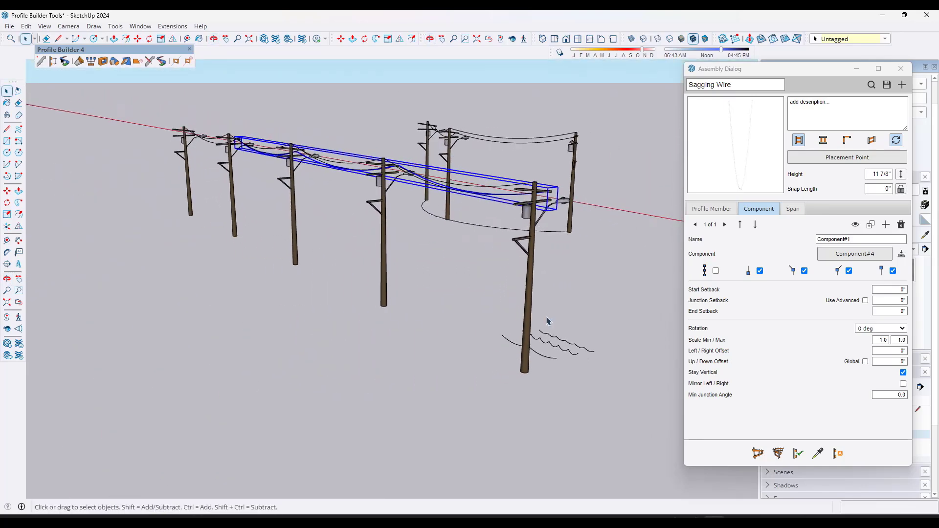
- Start building another Sagging Wire run from the bracket on the nearest power pole
click(759, 455)
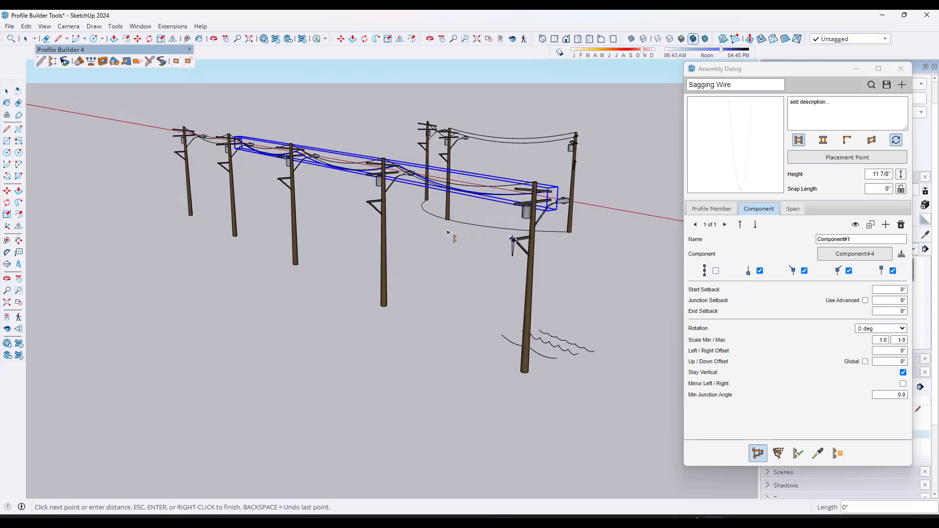